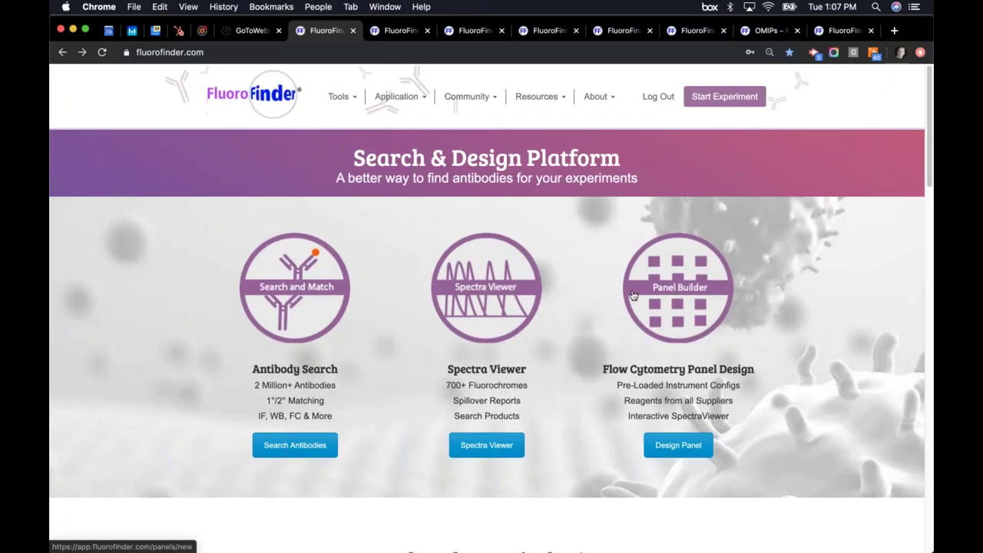
Start a new flow cytometry panel on the Canto 1 cytometer of Cincinnati Children's Research Flow Cytometry Core Facility and open its configuration
click(658, 295)
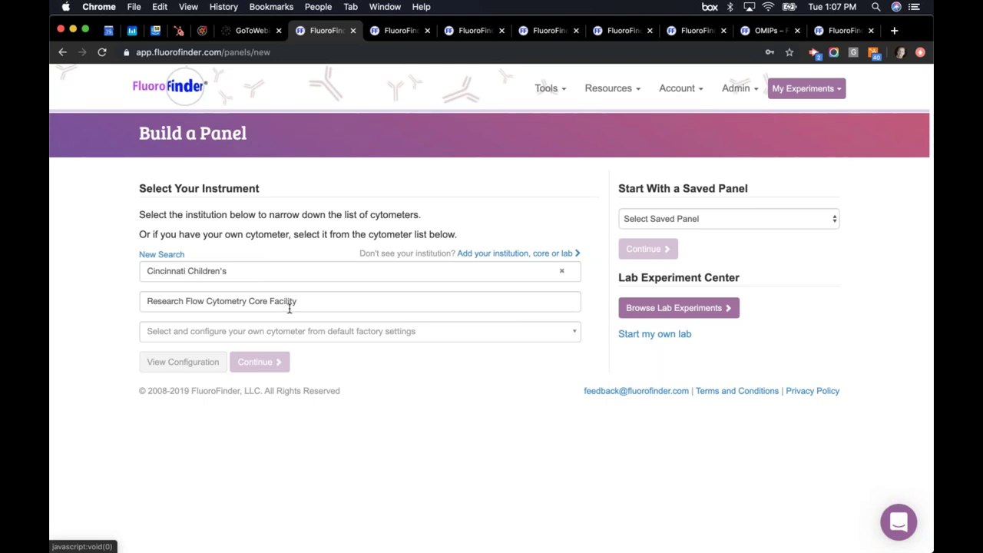
click(273, 335)
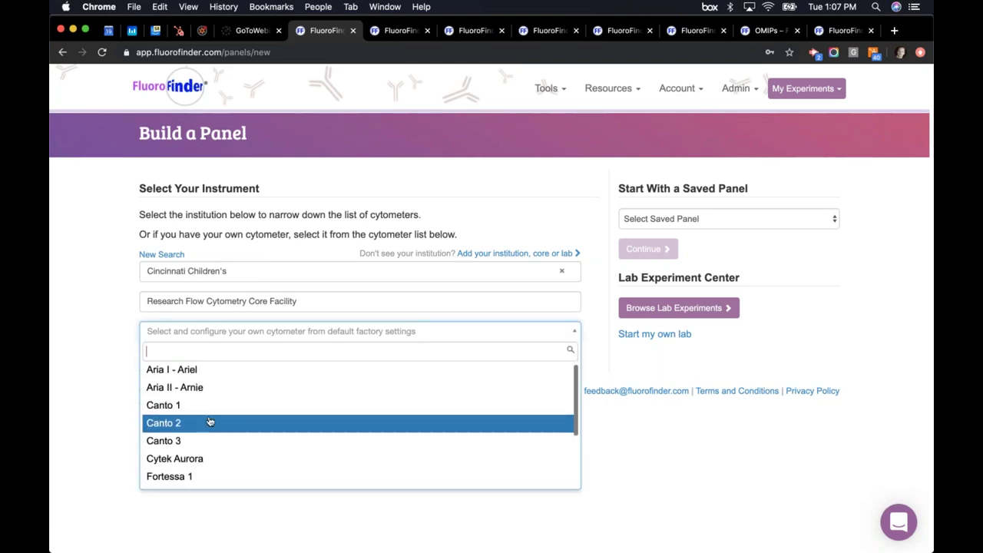
scroll(209, 421, down, 1)
scroll(209, 421, up, 1)
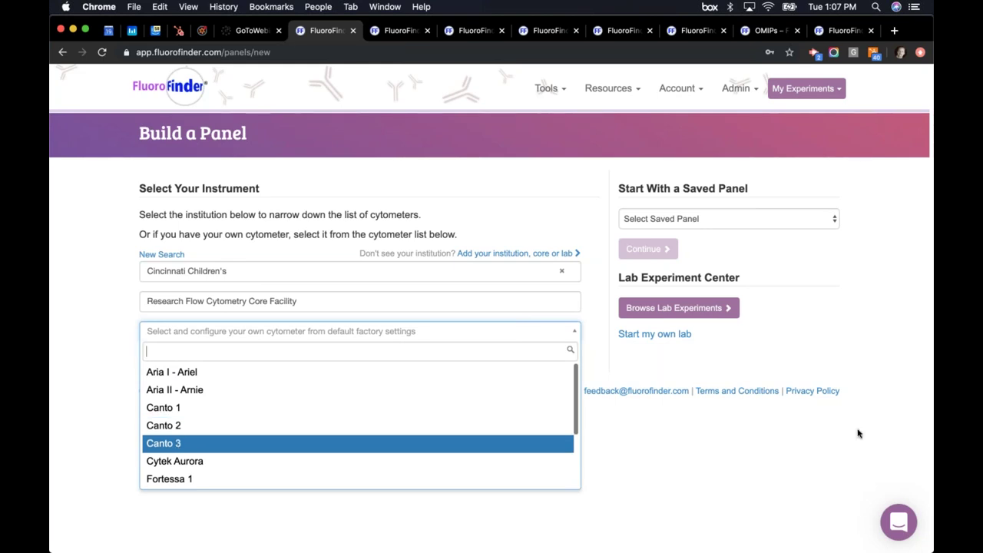
click(898, 527)
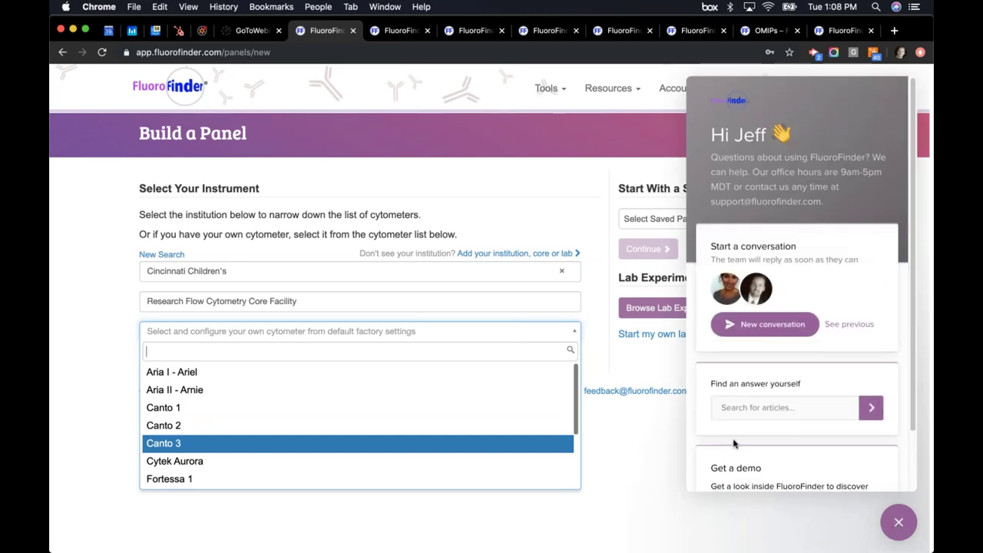
click(899, 525)
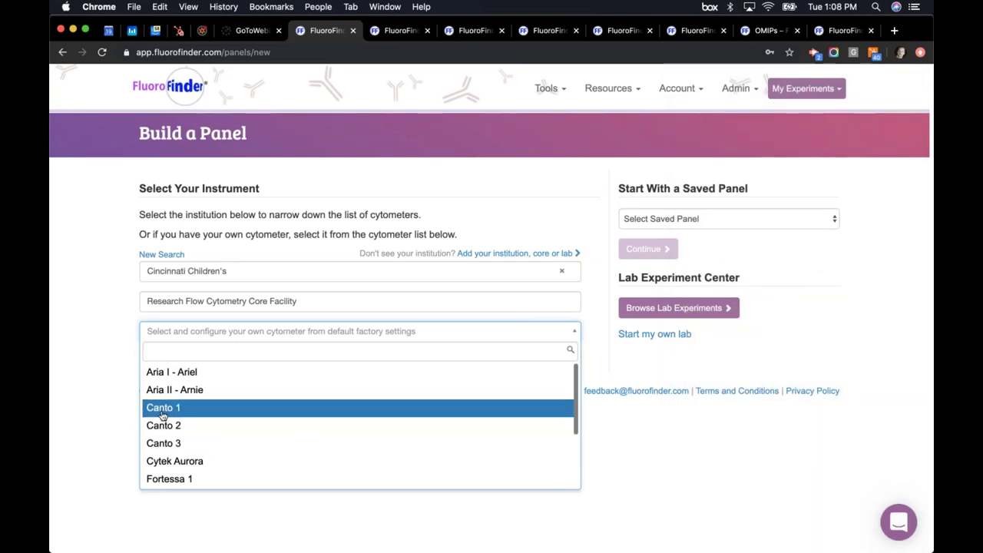
click(295, 408)
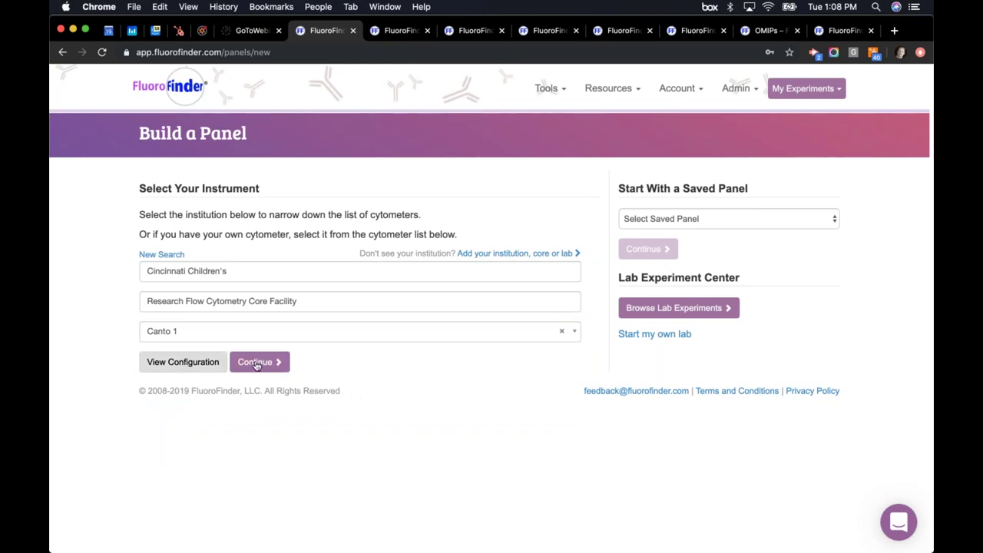
click(182, 364)
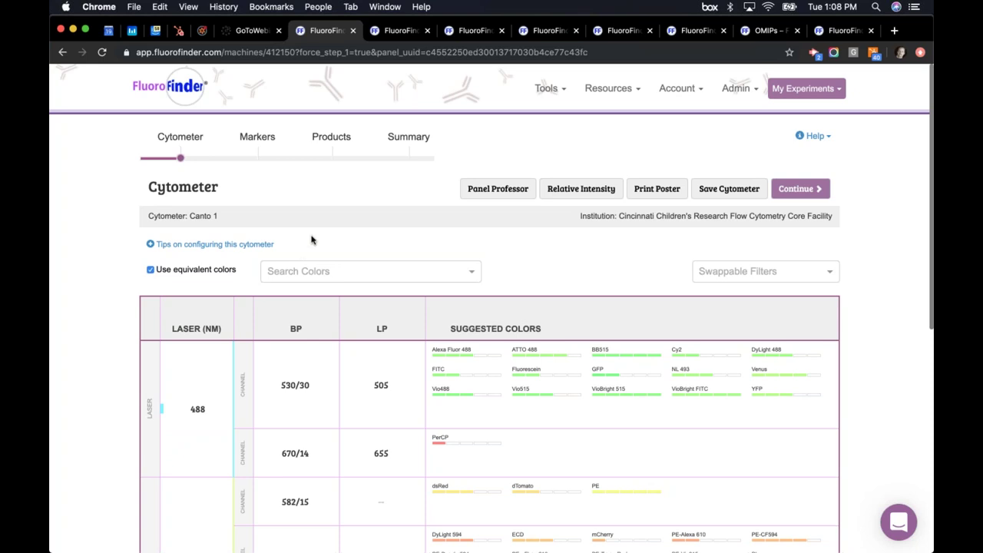
Review the Canto 1 configuration's lasers, filters and the suggested colors for each channel
scroll(248, 404, down, 3)
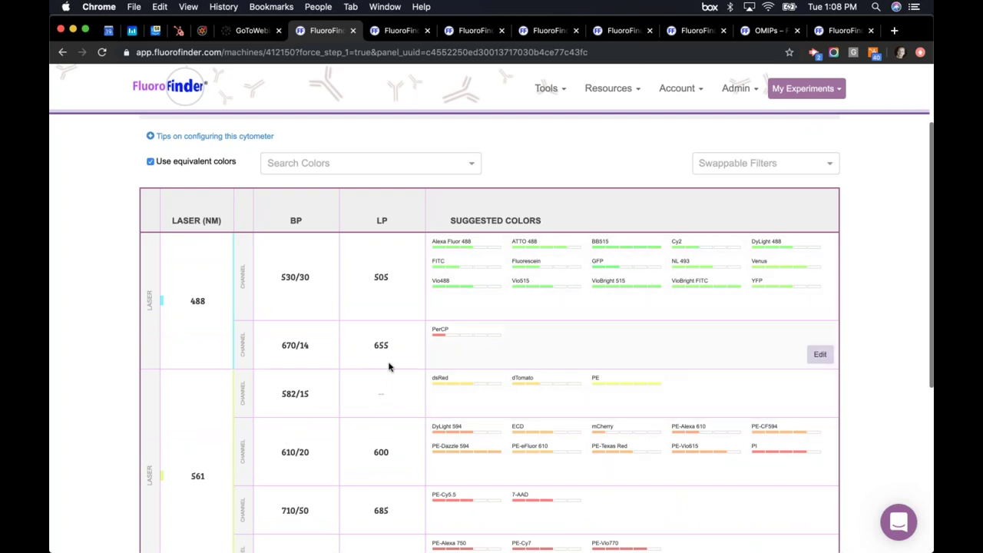
scroll(389, 367, up, 2)
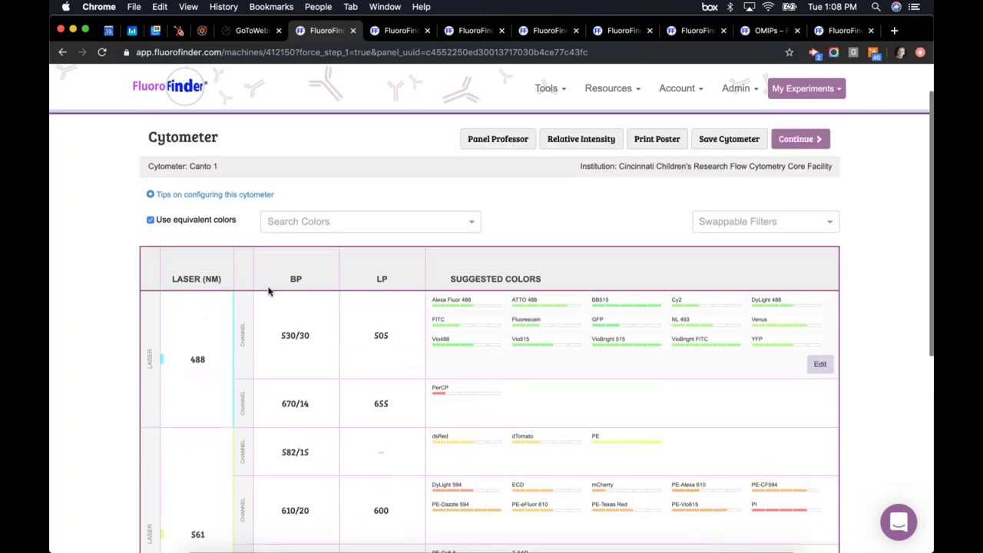
click(150, 221)
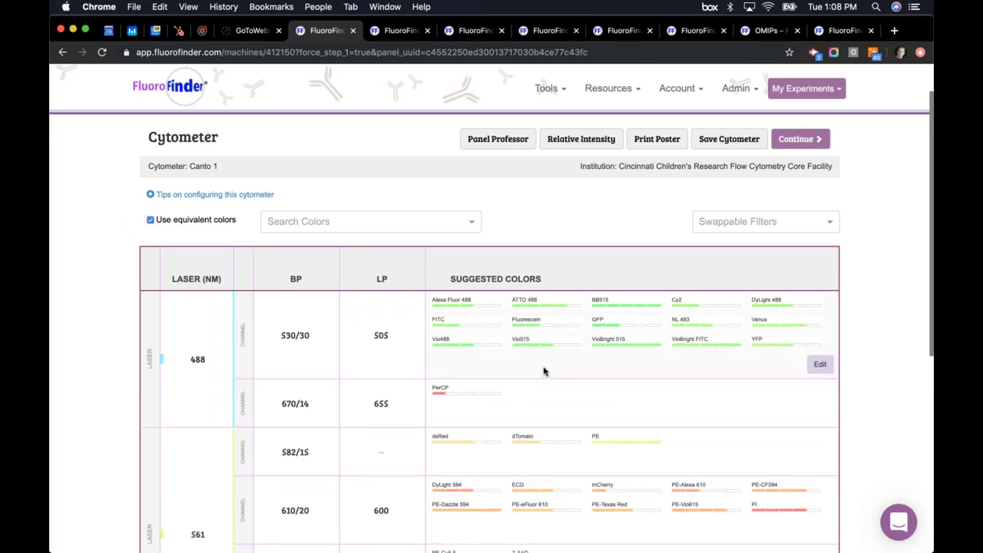
scroll(542, 382, down, 1)
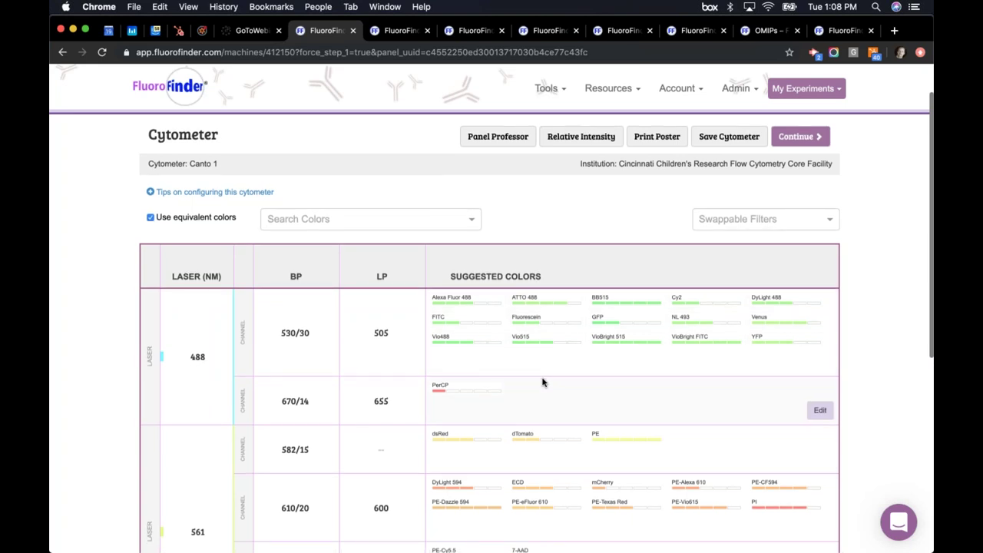
scroll(514, 384, up, 3)
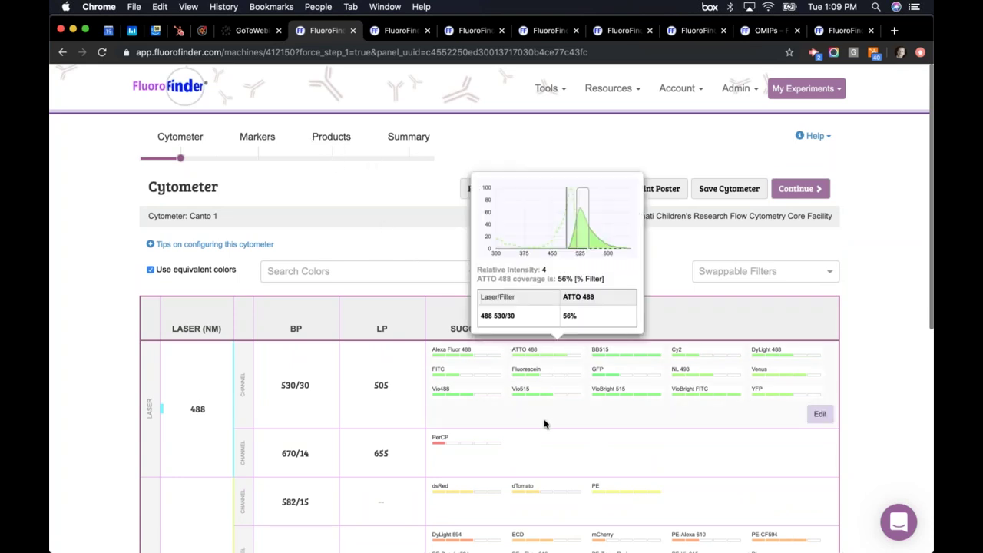
Open marker selection, switch to the browser tab with the prefilled Canto 1 panel and review its human markers
click(257, 139)
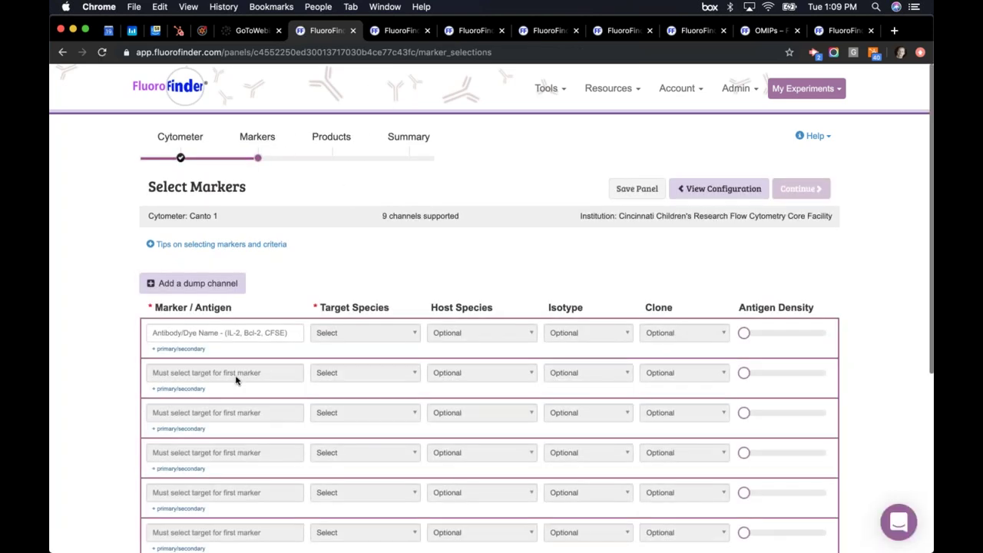
click(388, 33)
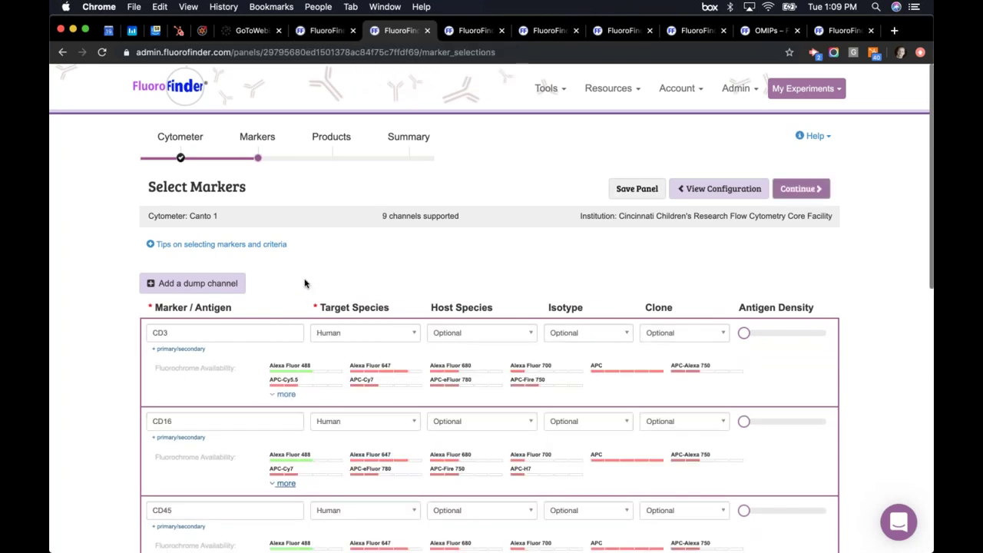
scroll(303, 282, down, 1)
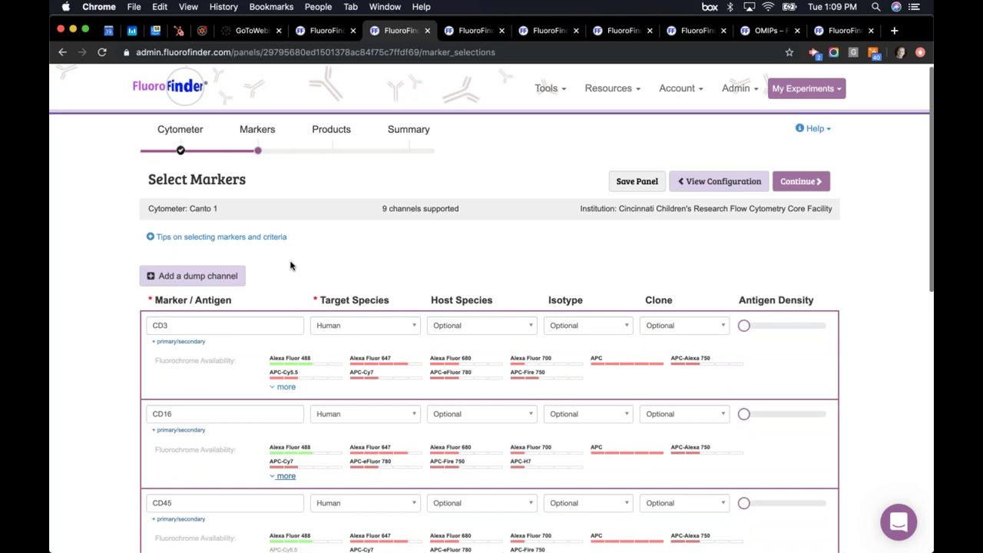
scroll(290, 267, down, 2)
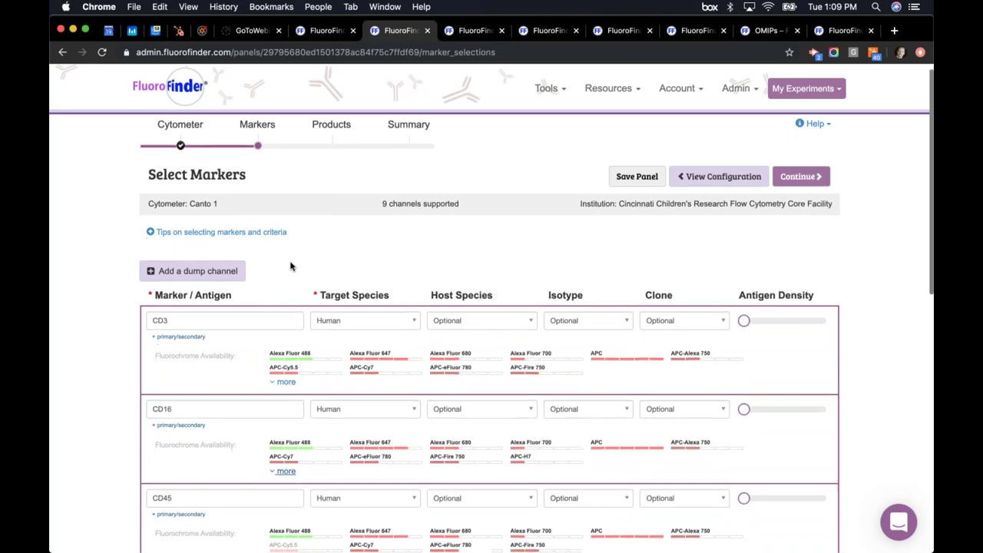
scroll(492, 323, down, 3)
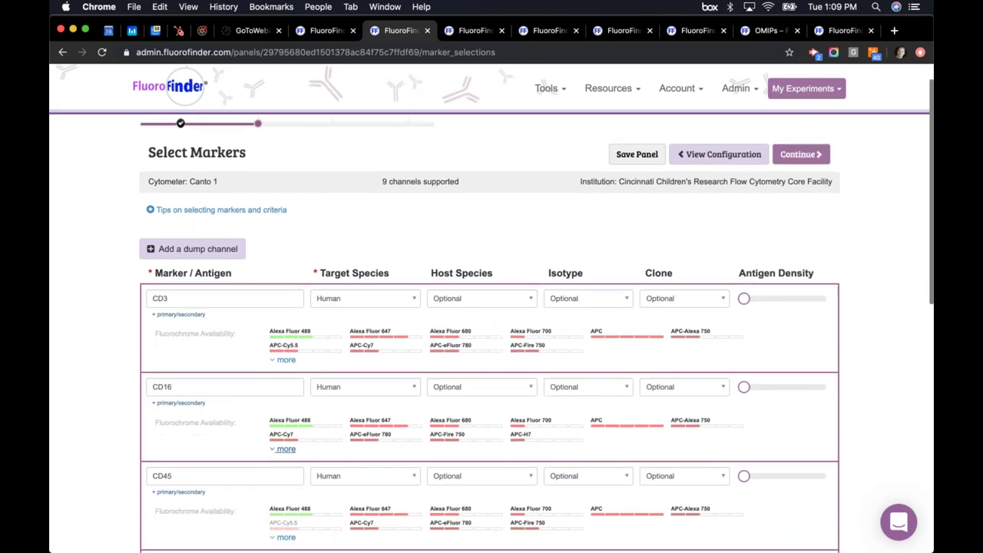
scroll(189, 426, down, 5)
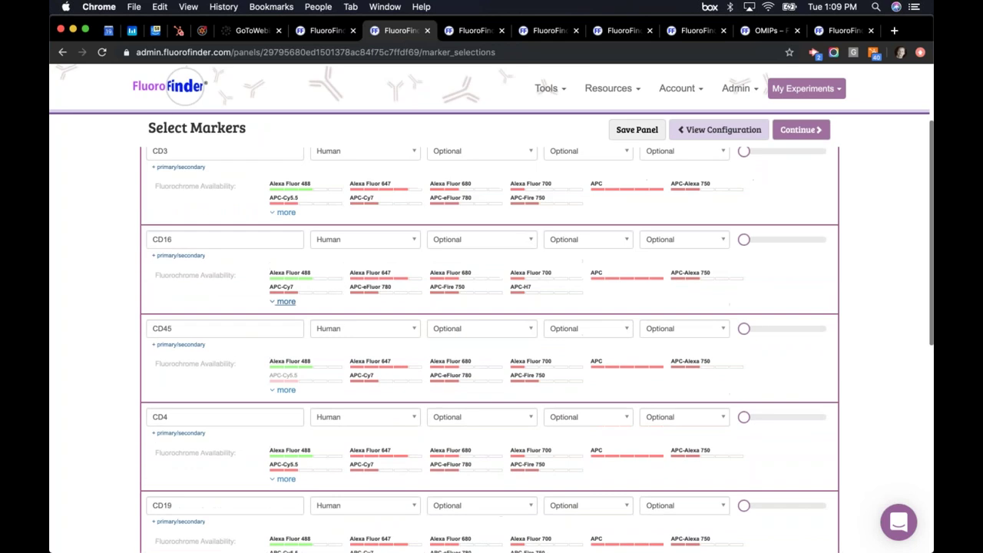
scroll(182, 472, down, 2)
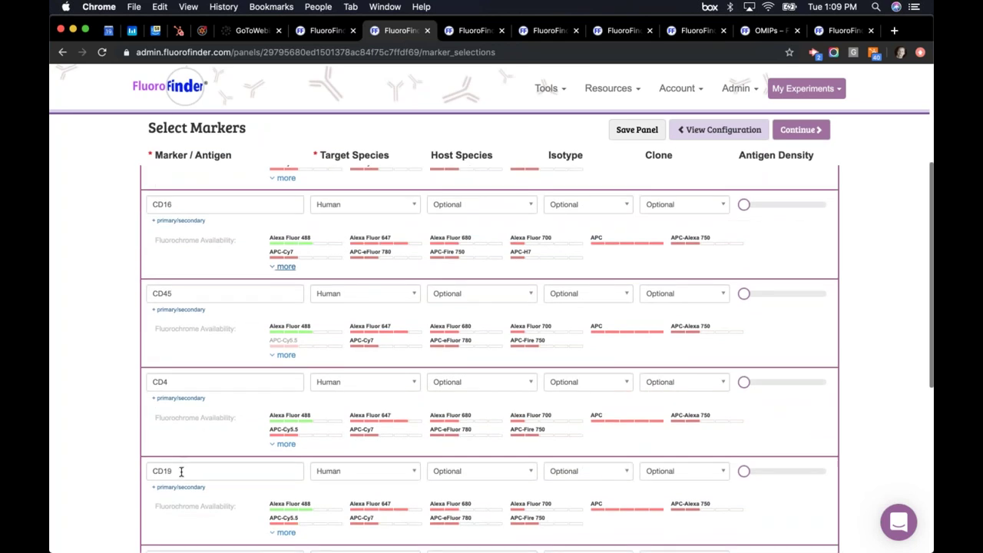
scroll(181, 472, down, 2)
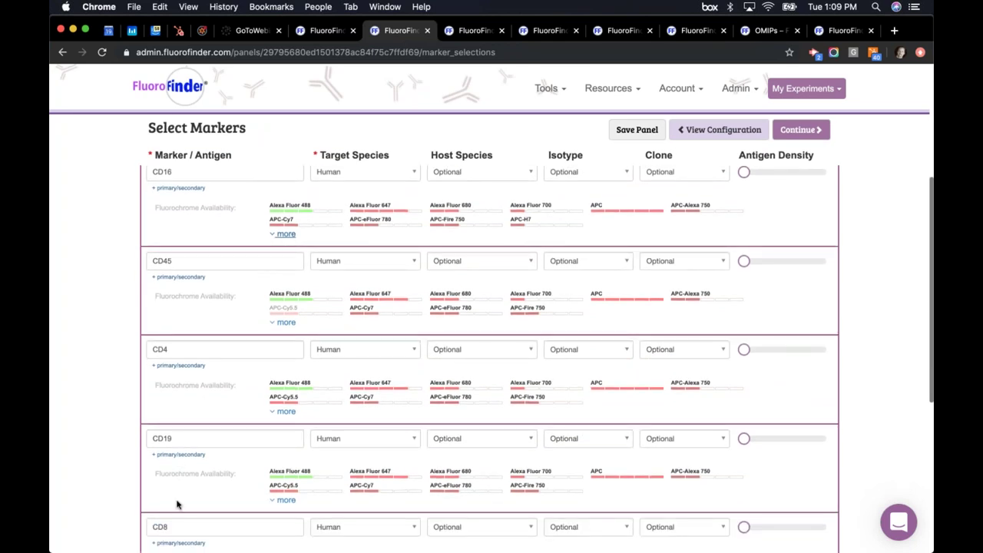
Re-enter CD8 as the marker in the row below CD19, choosing it from the suggestions
click(178, 527)
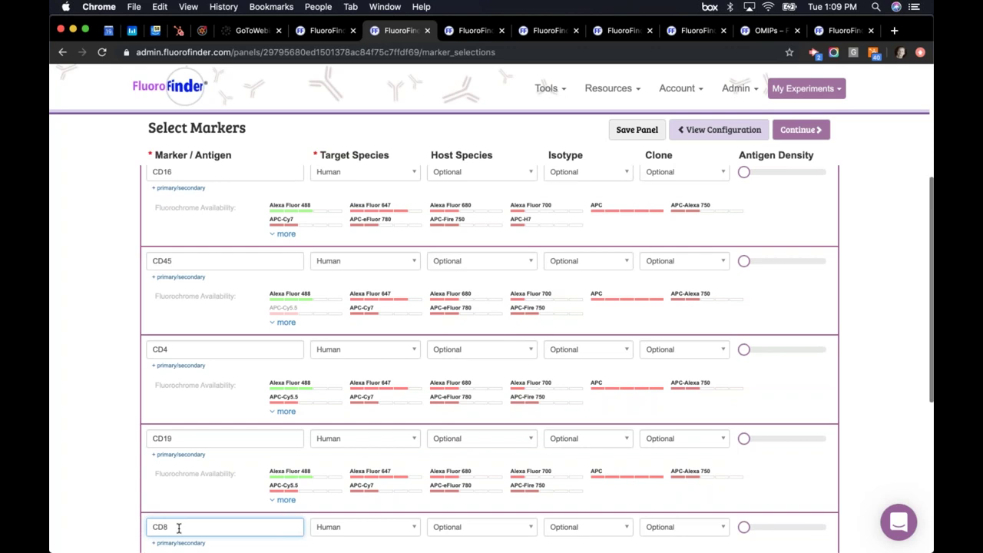
key(BackSpace)
key(BackSpace)
text(d)
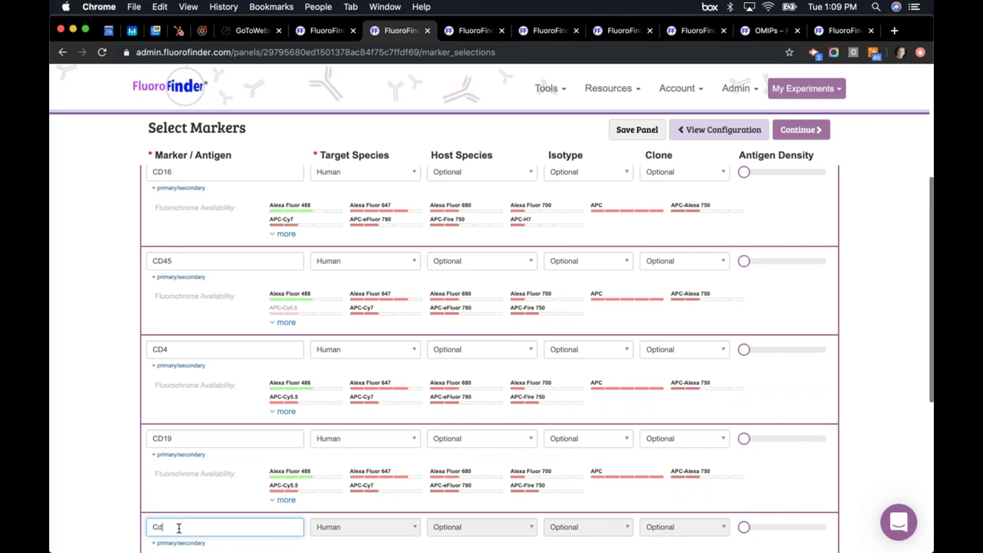
text(8)
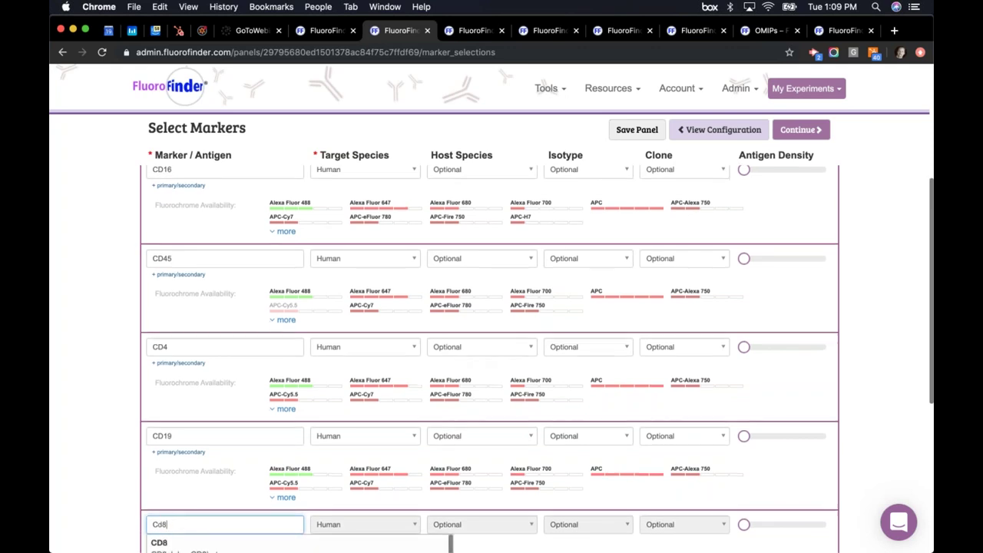
scroll(205, 431, down, 1)
key(Return)
Look up 7-AAD in the first empty marker row below CD8 and clear the entry
scroll(205, 431, down, 5)
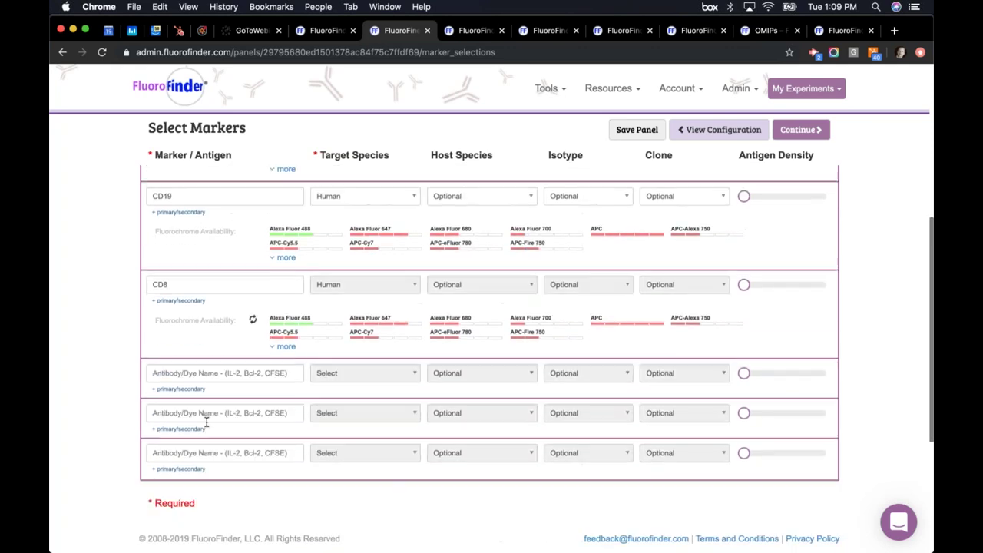
click(178, 374)
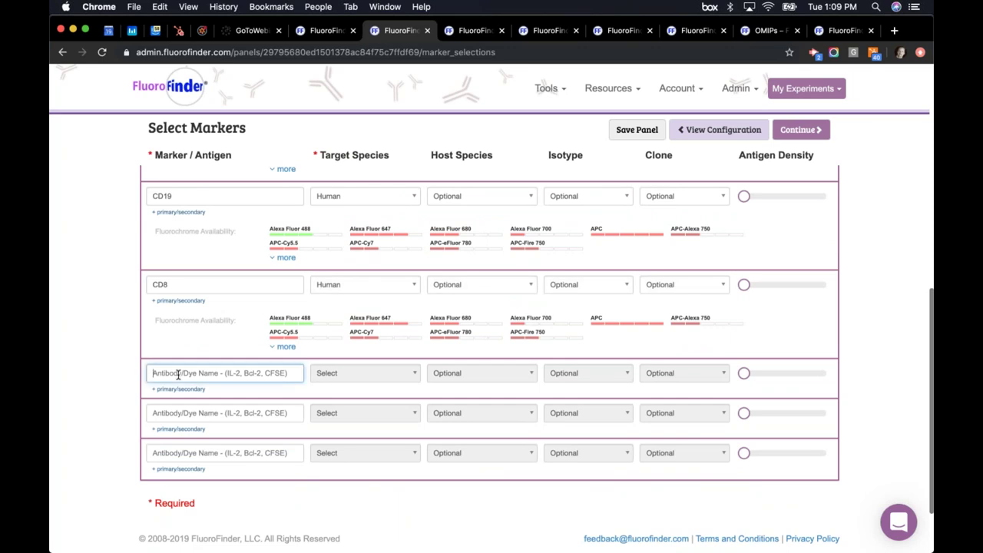
text(7-AAD)
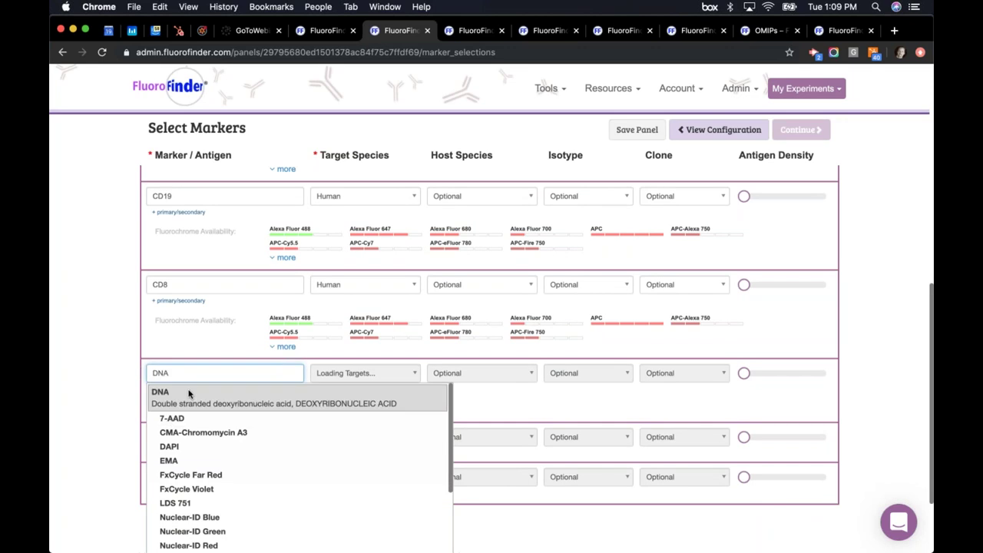
key(BackSpace)
key(BackSpace)
key(BackSpace)
key(BackSpace)
key(BackSpace)
Search for "viab" in the empty marker row, browse the suggested viability and nucleic acid dyes, and clear the entry
text(viab)
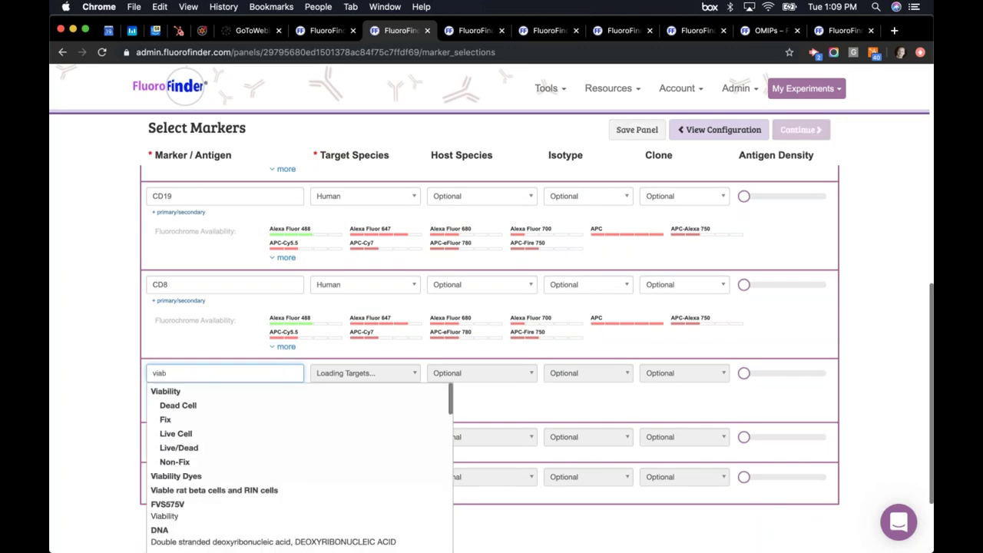
scroll(192, 424, down, 2)
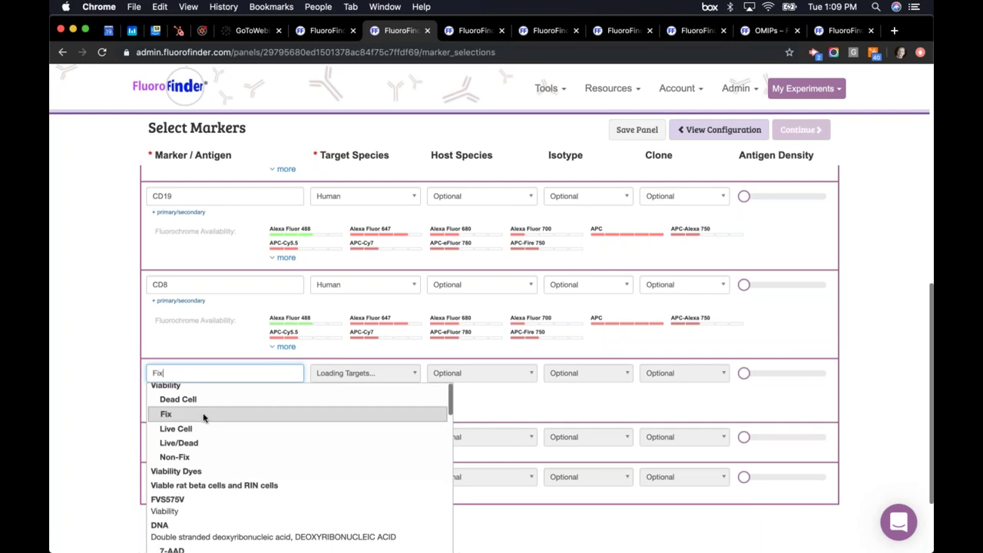
key(Down)
key(Down)
scroll(208, 437, down, 1)
scroll(215, 461, down, 5)
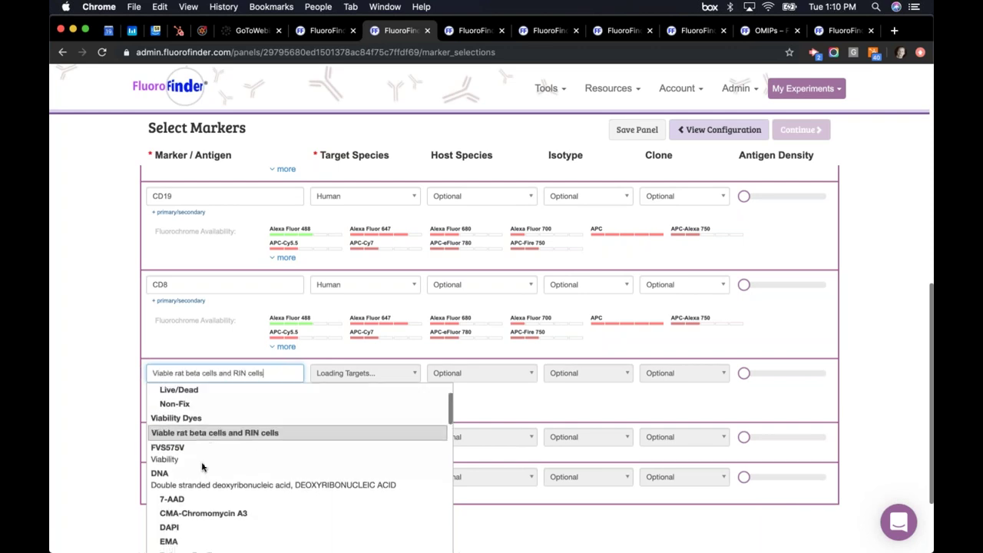
scroll(231, 479, down, 10)
scroll(238, 478, down, 4)
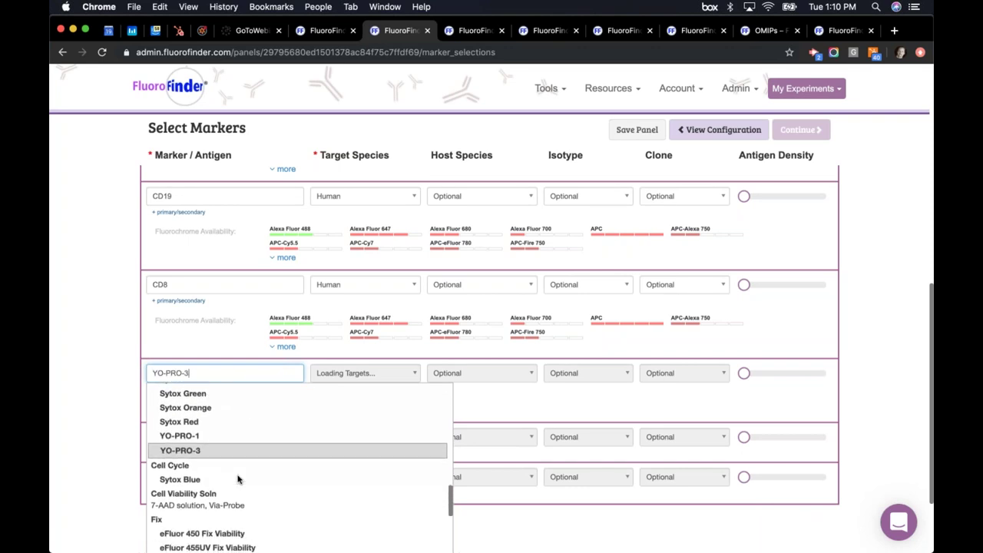
scroll(237, 474, down, 1)
scroll(232, 466, up, 4)
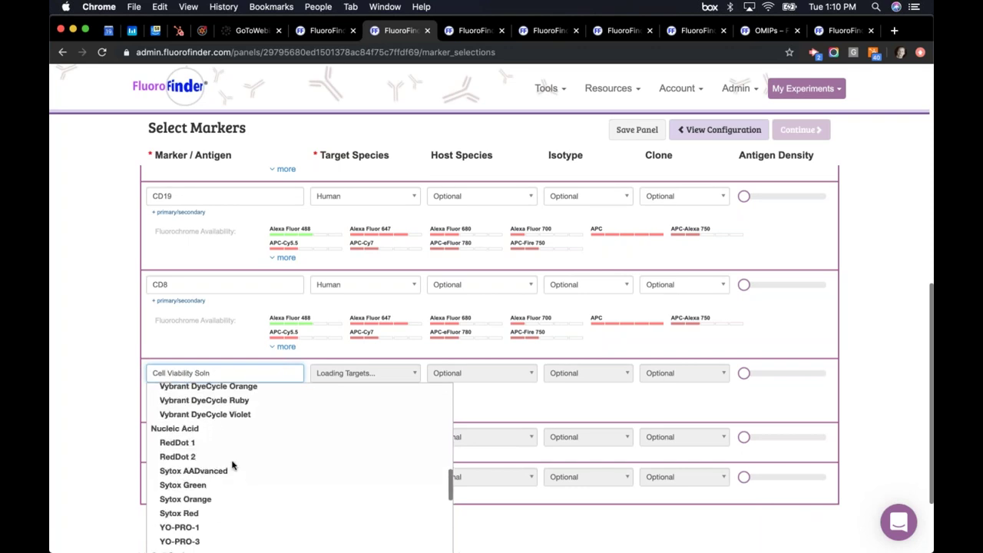
key(BackSpace)
key(BackSpace)
key(BackSpace)
key(BackSpace)
Expand the full fluorochrome availability list for the CD3 marker and examine the options
scroll(222, 373, up, 10)
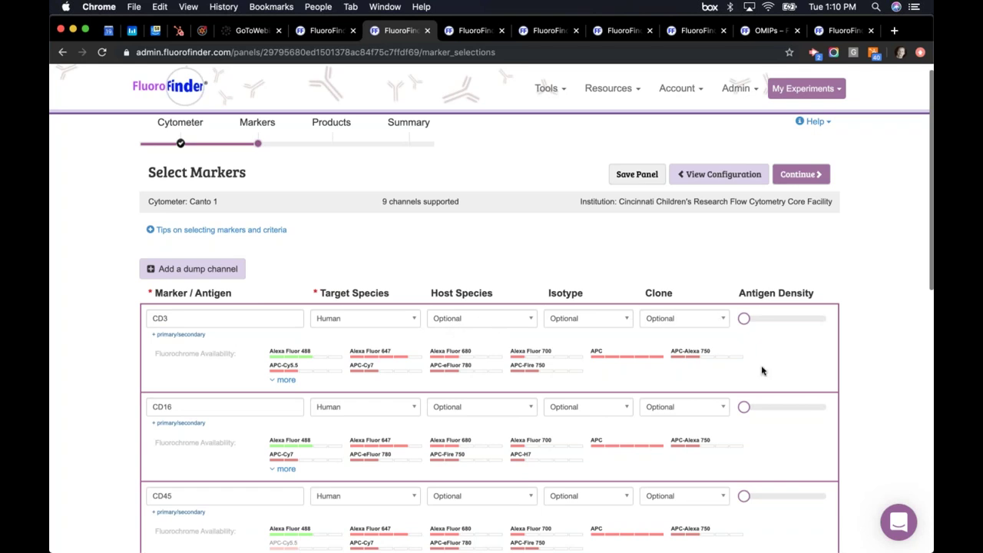
scroll(779, 366, down, 1)
scroll(779, 366, up, 2)
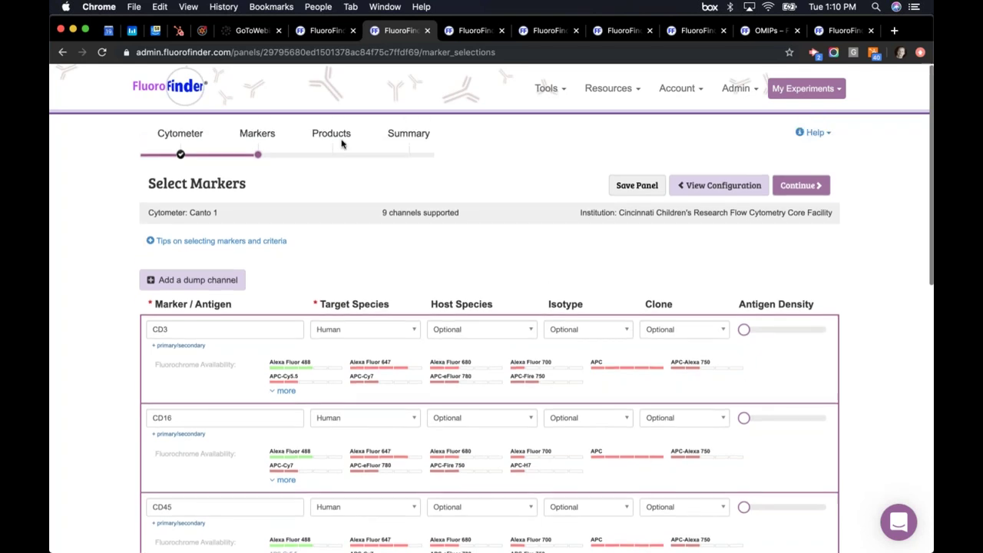
click(284, 391)
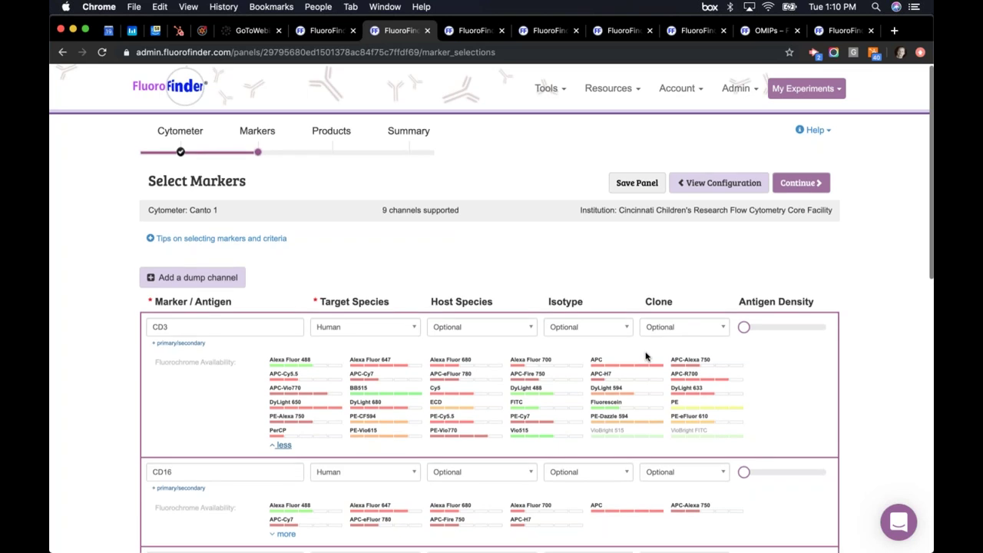
scroll(630, 359, down, 1)
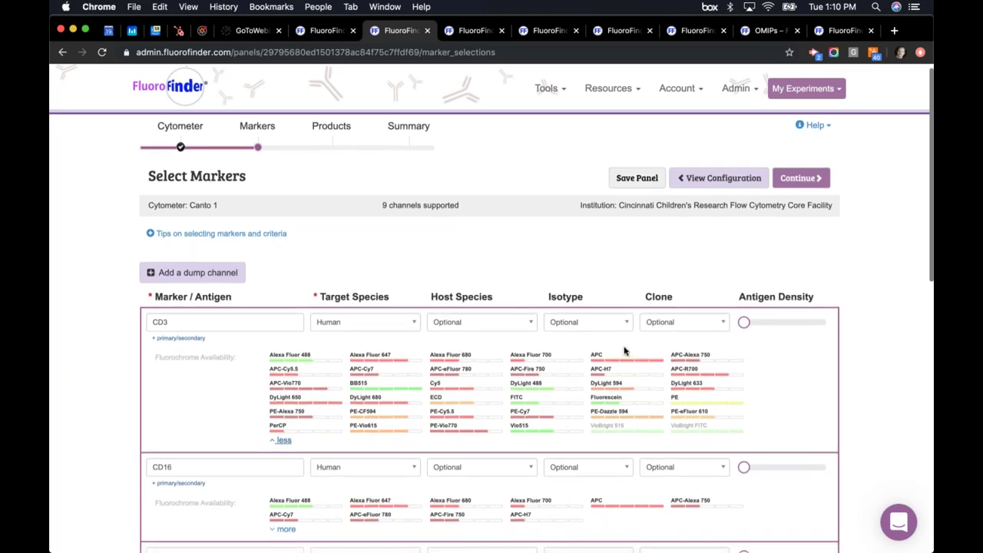
Filter the CD3 marker by clone HIT3a to check its fluorochrome availability, and reset the clone to Any
mouse_move(626, 361)
mouse_move(516, 355)
click(723, 326)
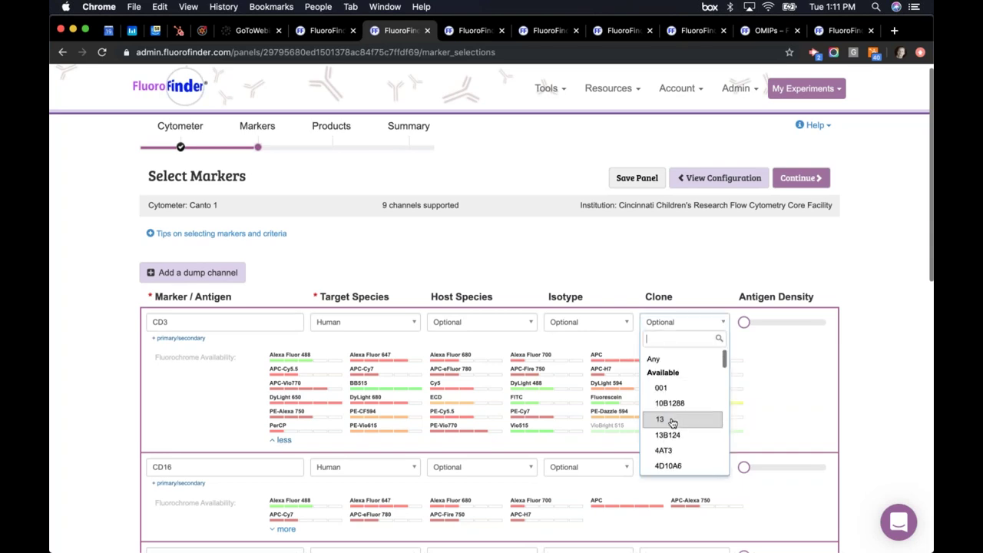
scroll(672, 423, down, 6)
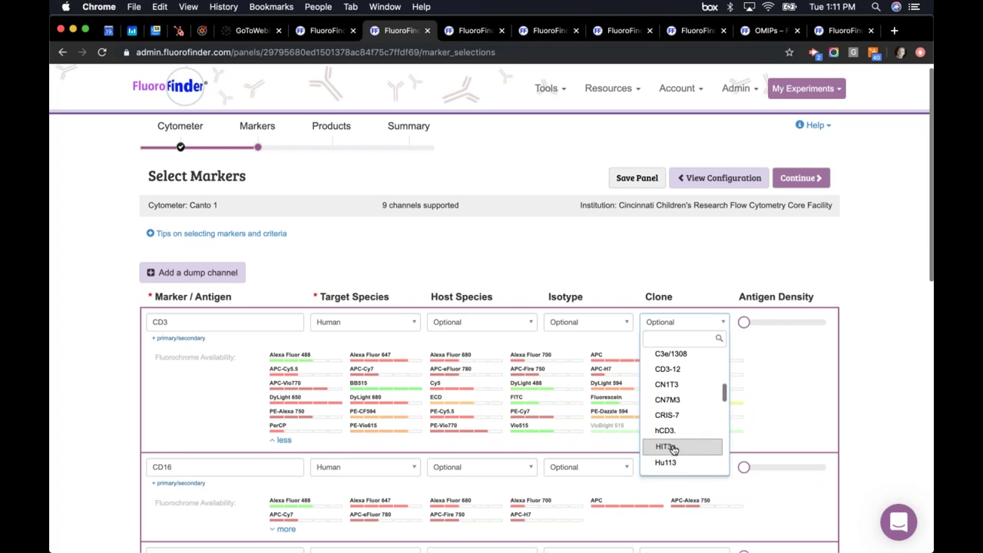
click(671, 450)
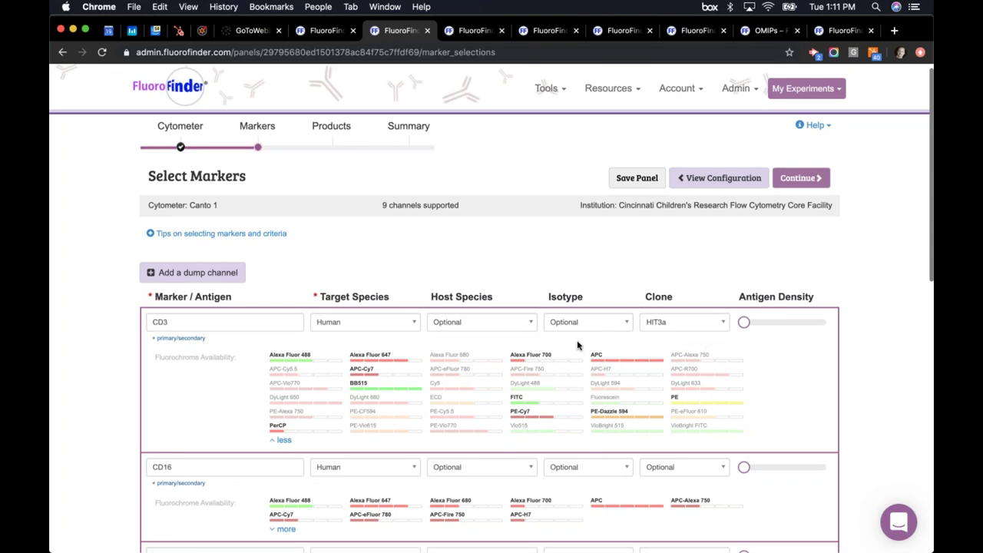
click(722, 323)
click(658, 361)
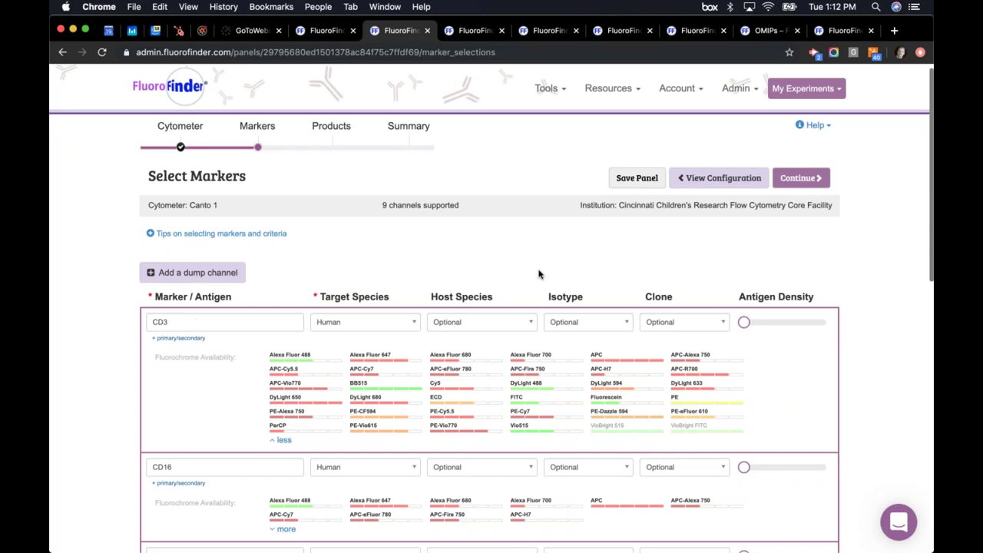
Try the High Ag - Dim Fluor antigen density for CD3, and return the density to its unset starting position
mouse_move(746, 329)
drag(743, 322, 830, 327)
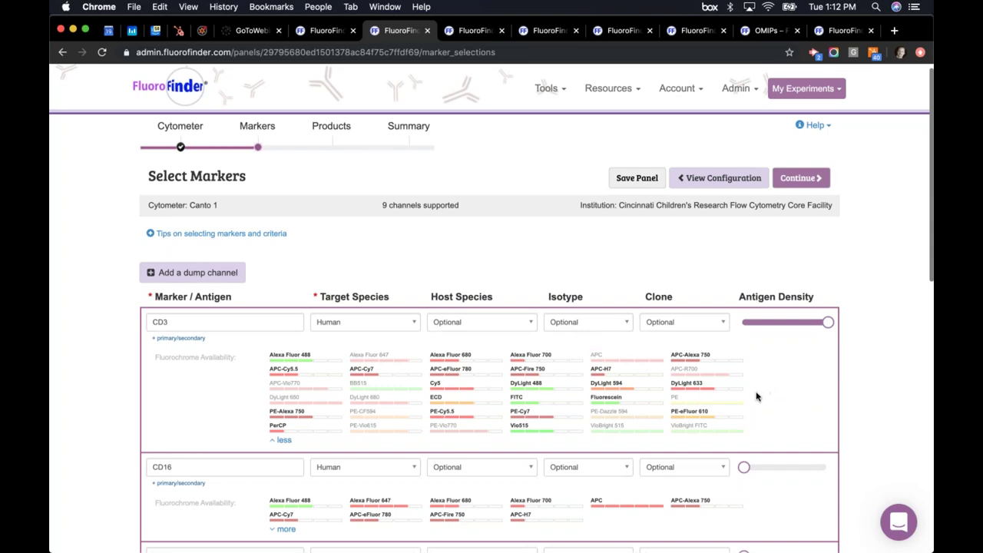
scroll(756, 396, up, 1)
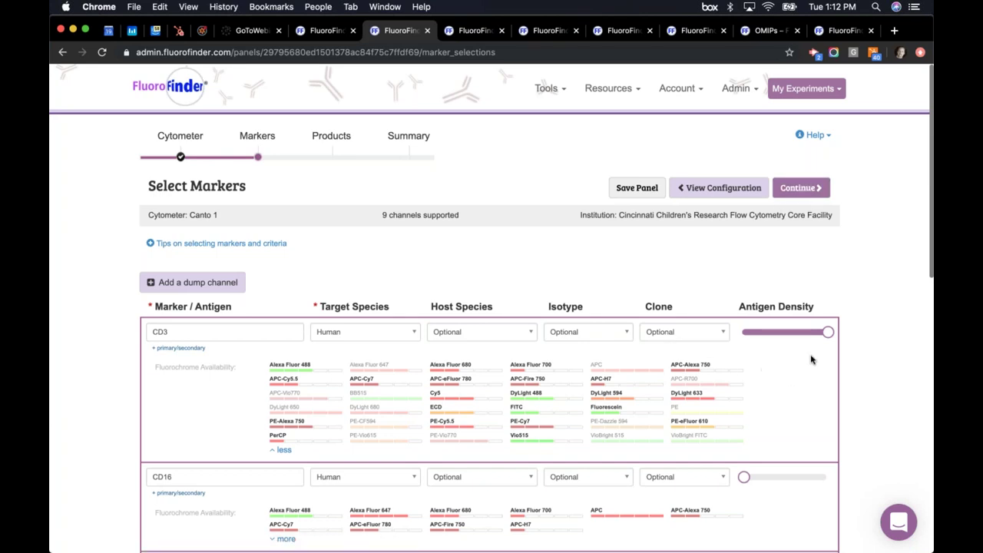
mouse_move(829, 337)
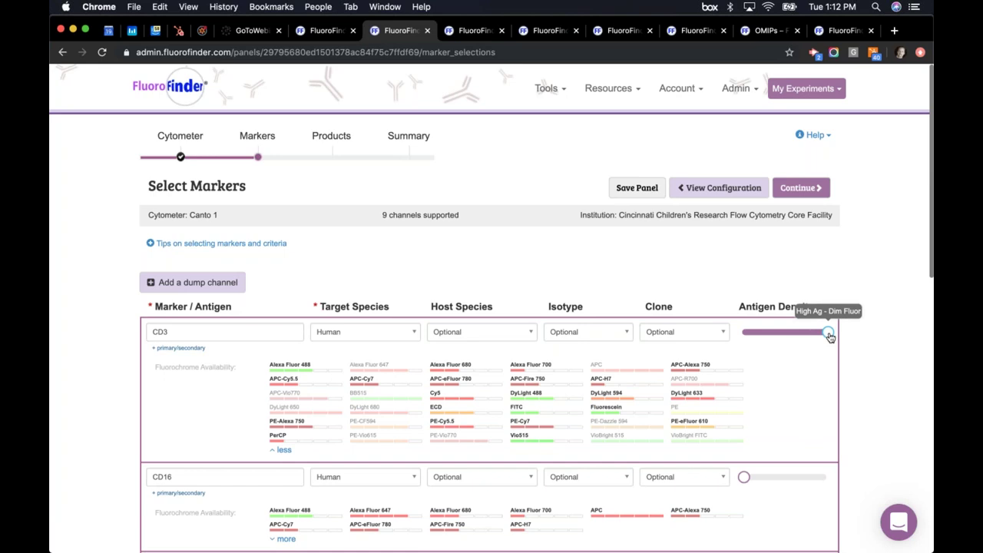
click(746, 335)
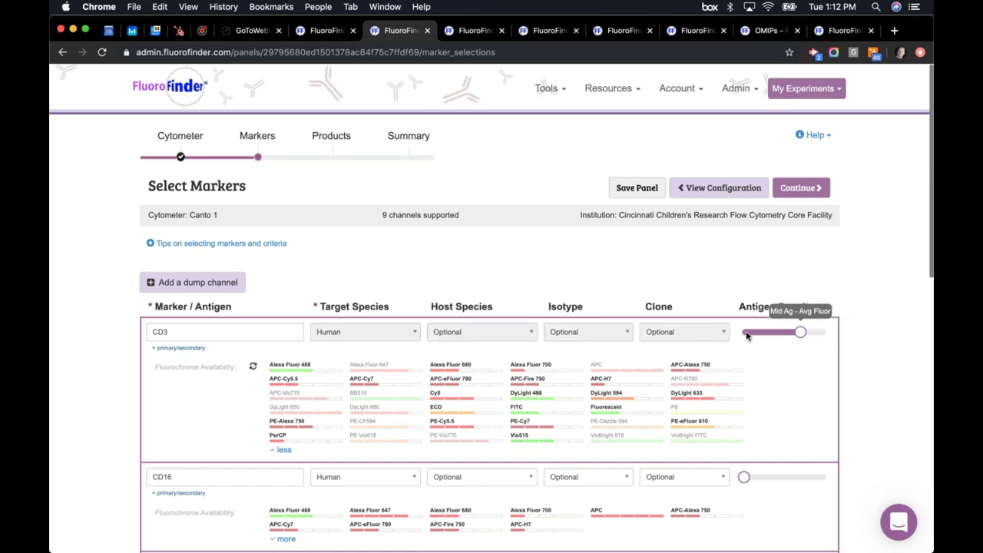
click(746, 336)
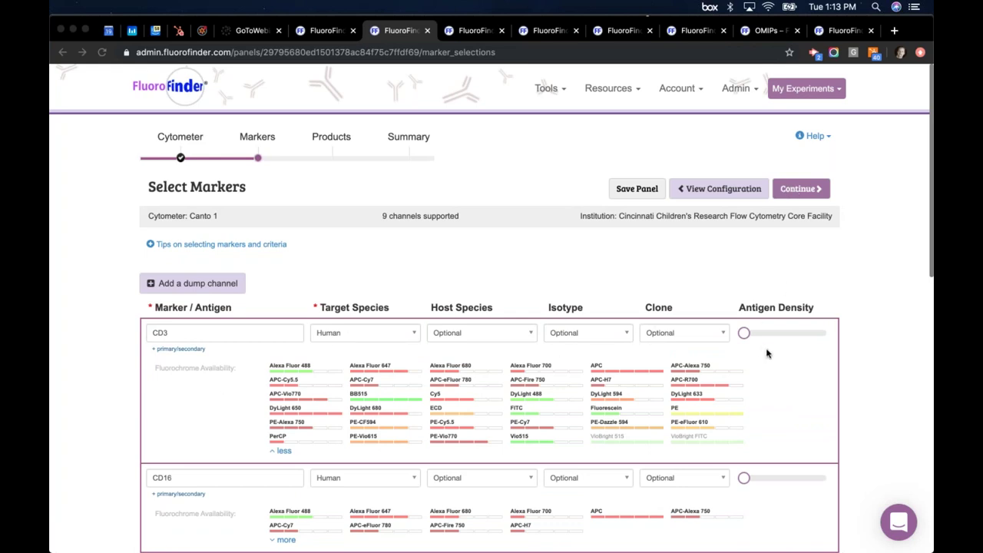
Continue from marker selection to products, and switch to the browser tab with the already loaded Canto 1 product grid
click(805, 192)
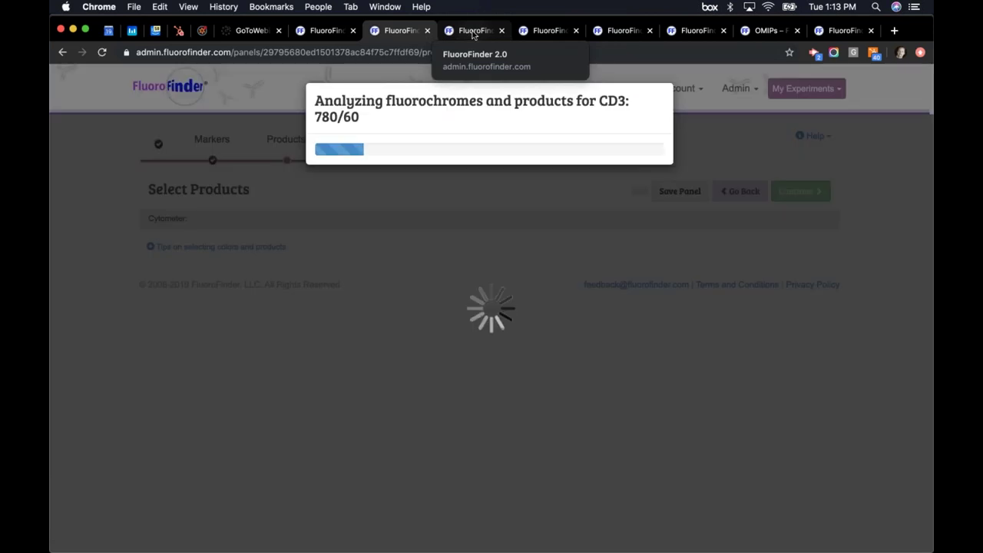
click(473, 35)
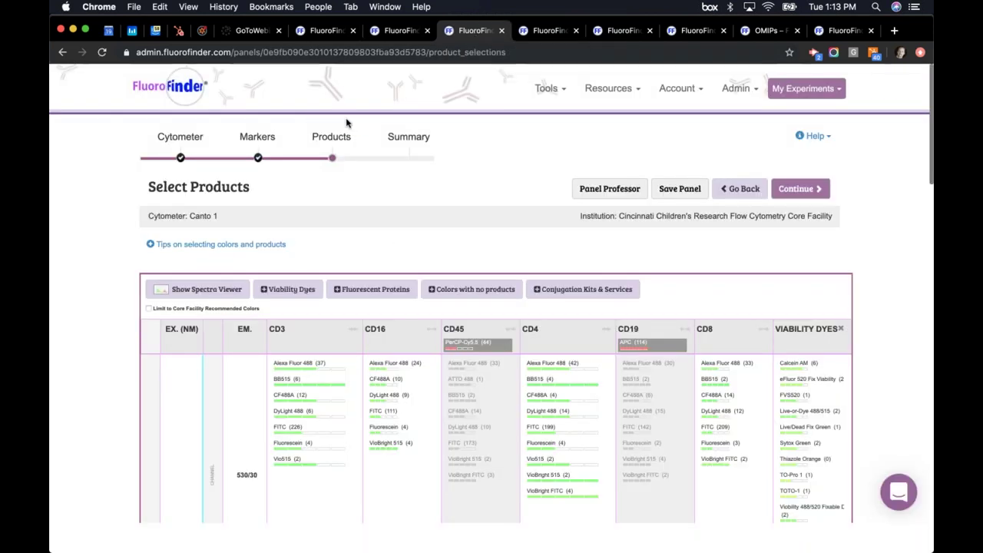
scroll(124, 400, down, 3)
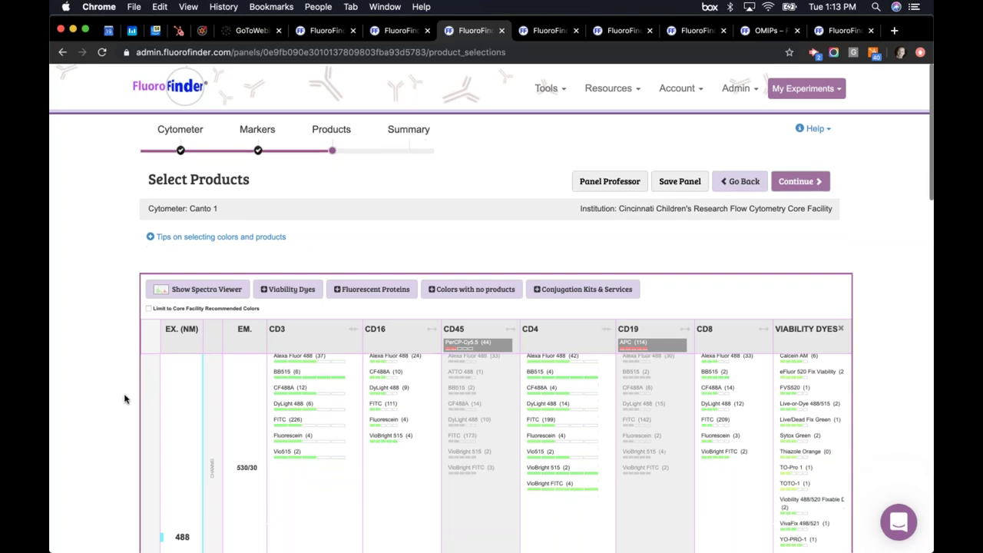
scroll(184, 400, up, 1)
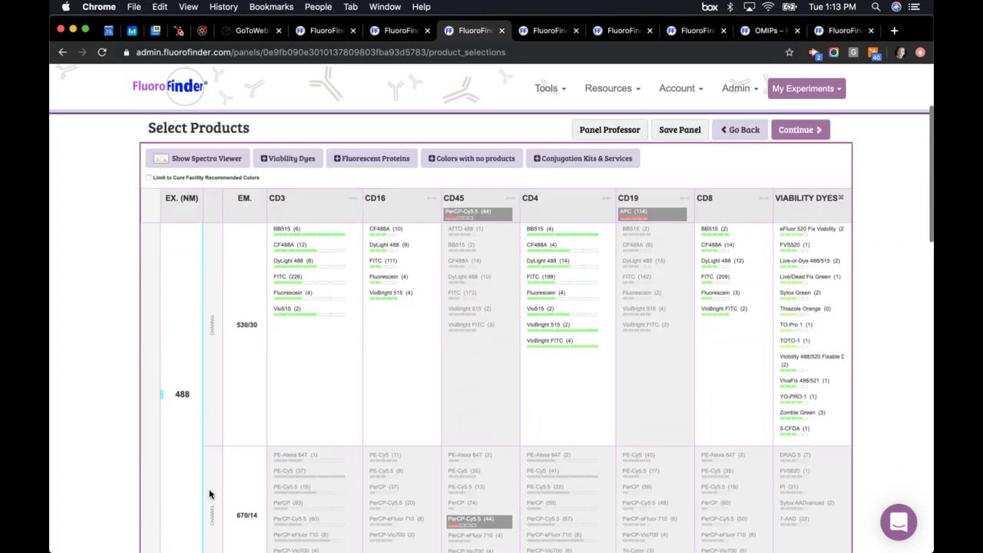
scroll(228, 407, up, 3)
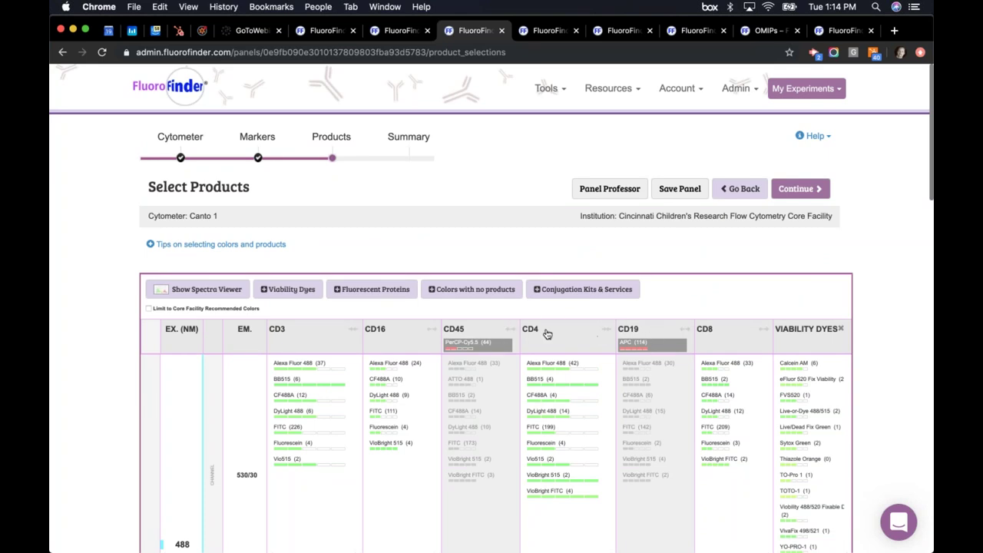
Examine the fluorochrome options for each marker and the viability dyes across the 488 and 561 nm laser channels
scroll(485, 318, down, 1)
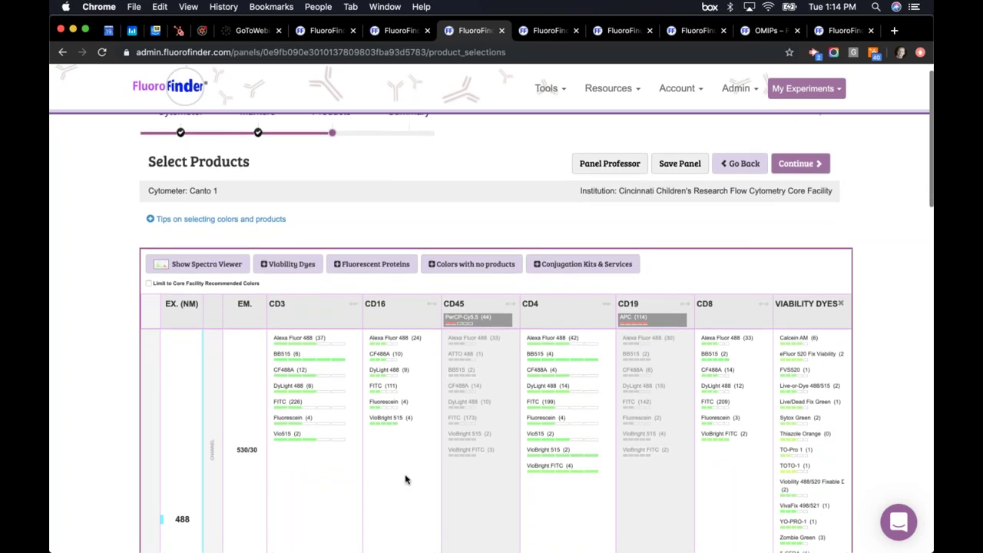
scroll(406, 480, down, 1)
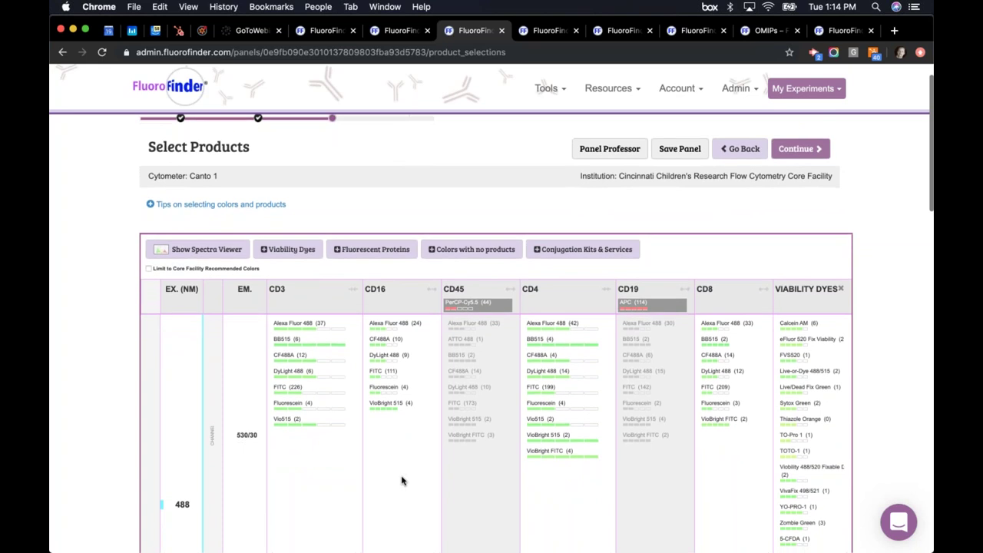
scroll(401, 481, down, 3)
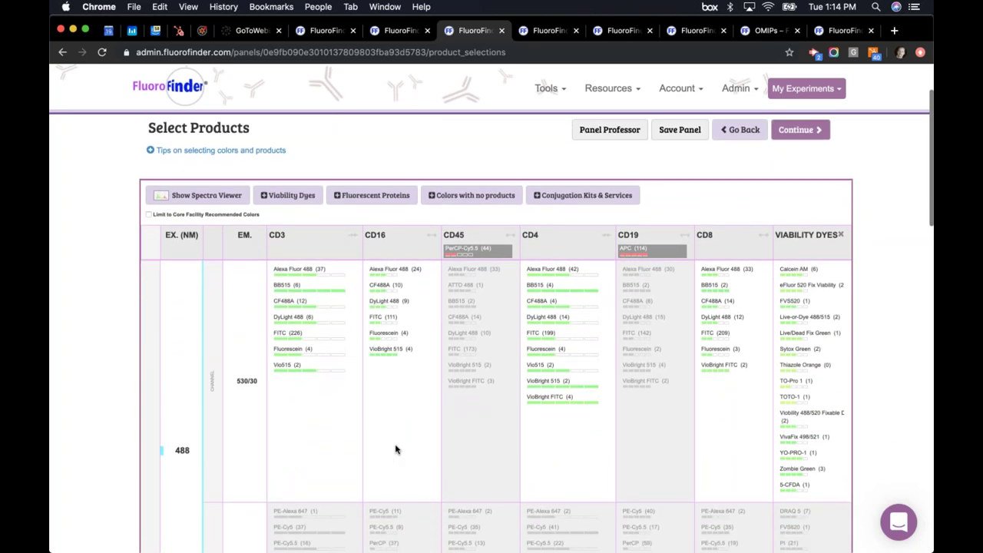
scroll(397, 449, down, 1)
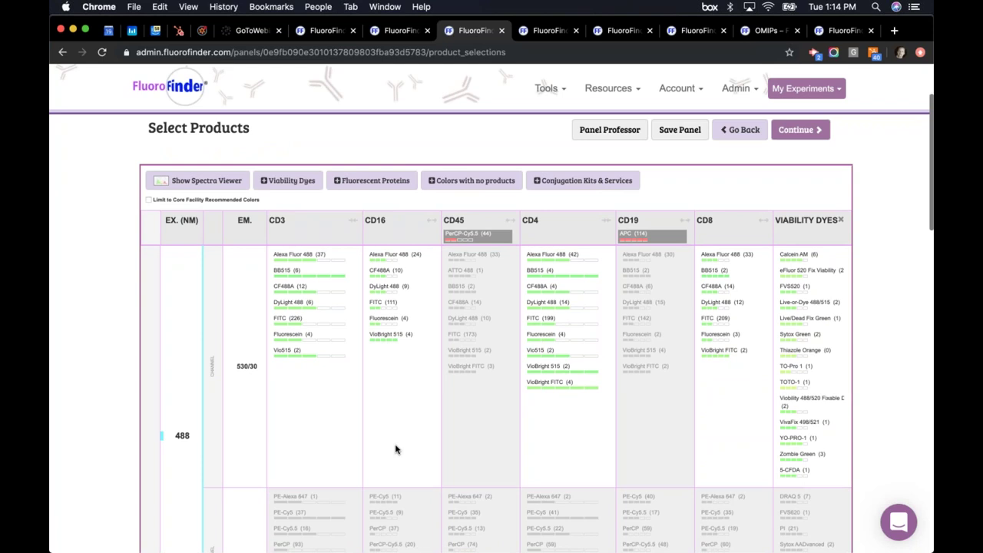
scroll(395, 450, down, 3)
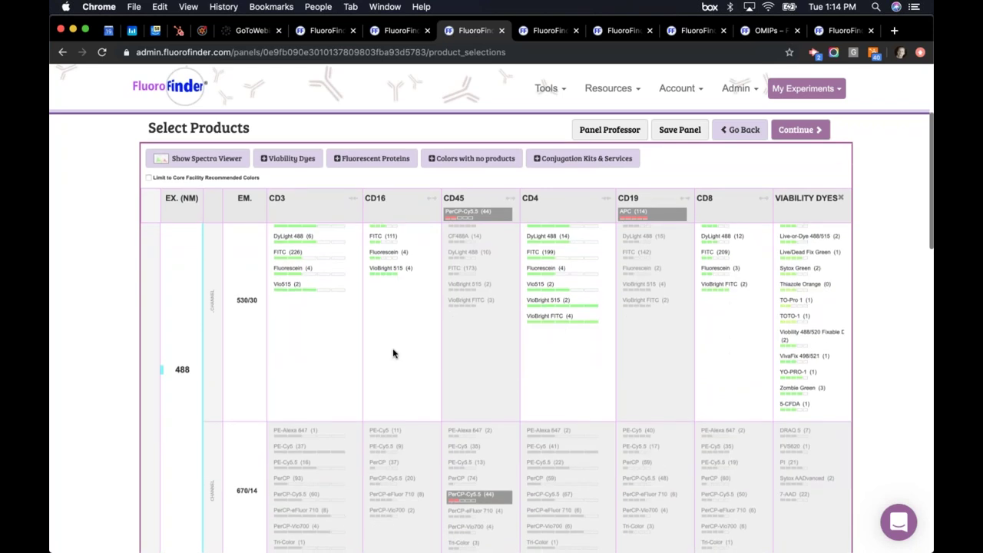
scroll(393, 352, down, 3)
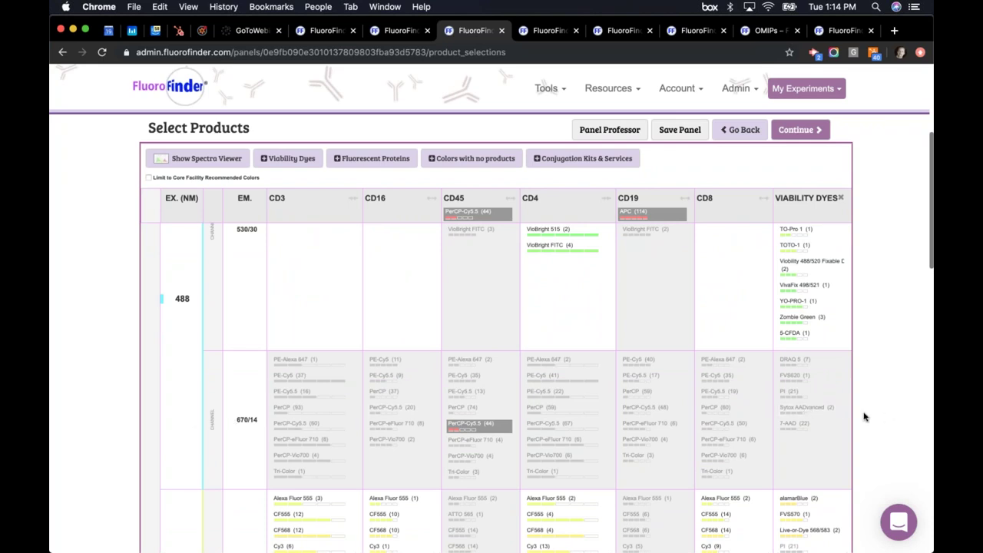
scroll(747, 435, down, 2)
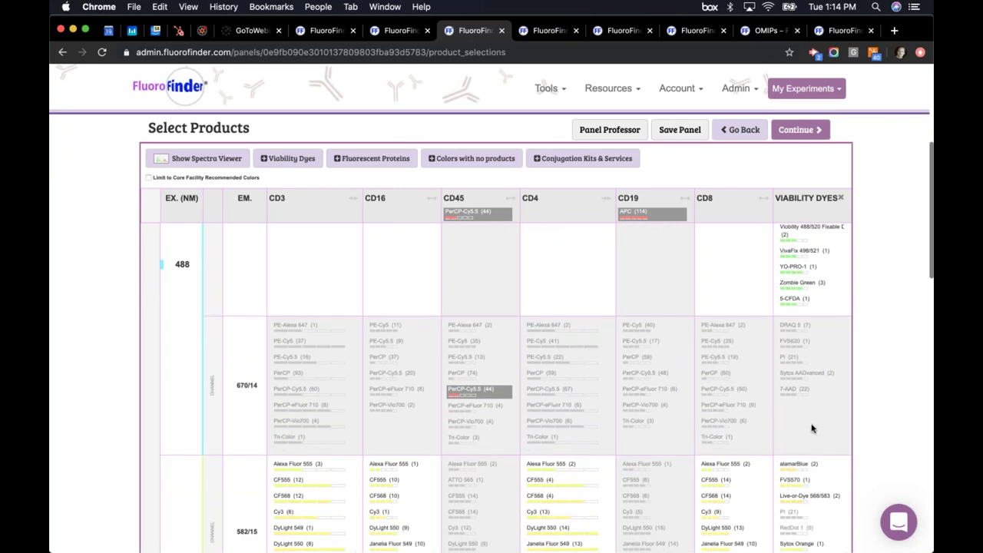
scroll(813, 429, down, 5)
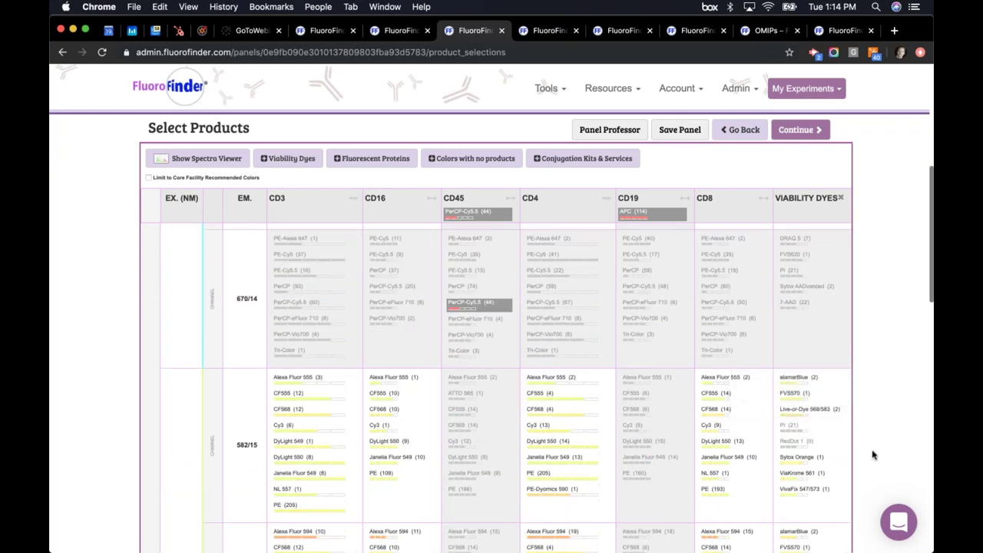
scroll(874, 432, down, 6)
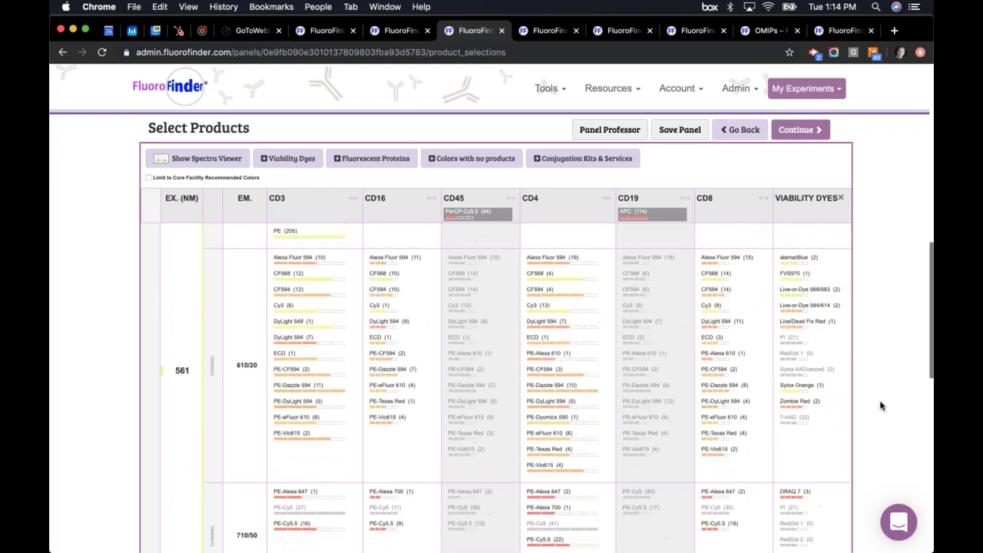
scroll(880, 407, down, 5)
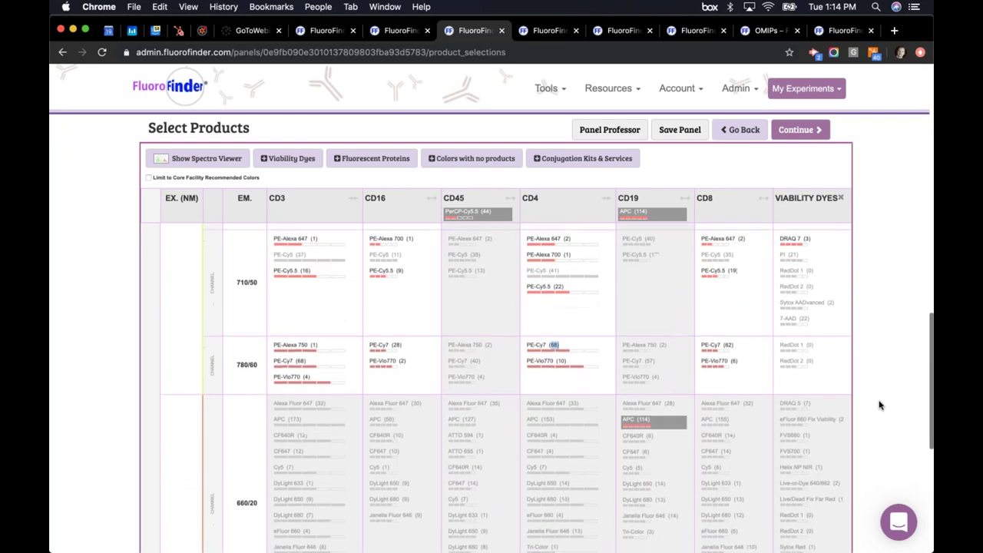
Inspect the spectrum, relative intensity and filter coverage of PE-Cy7 for CD4 in the 561 nm laser's 780/60 channel
scroll(867, 408, down, 1)
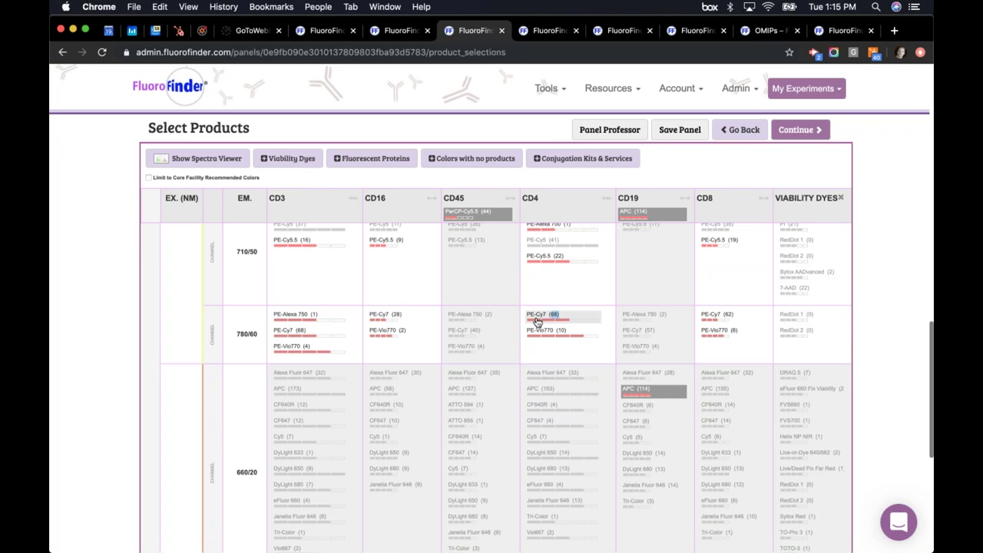
mouse_move(537, 321)
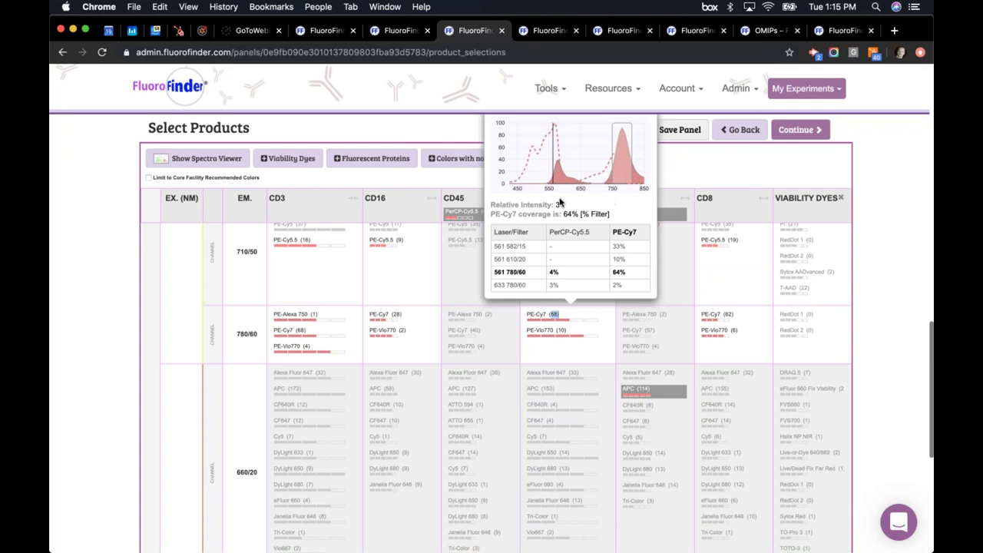
mouse_move(637, 165)
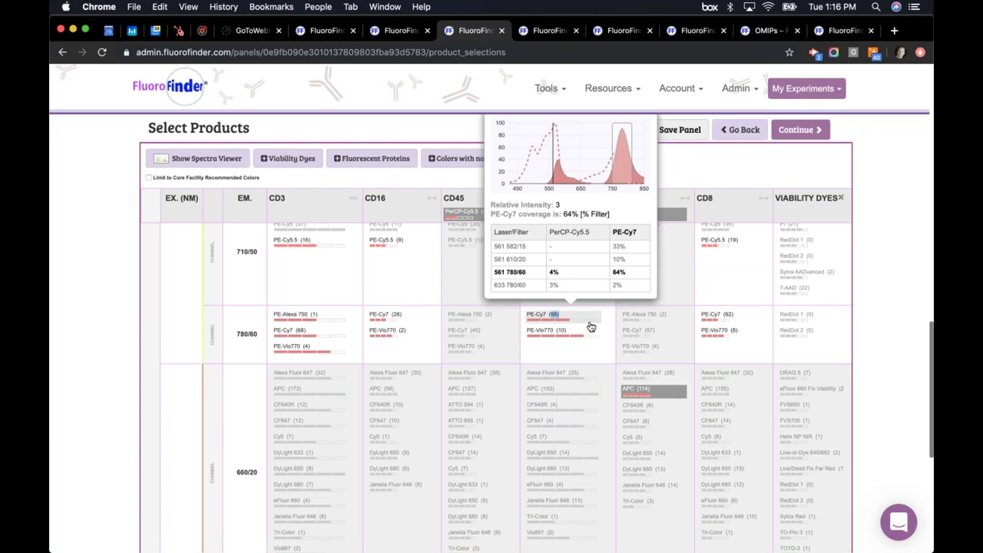
scroll(597, 334, down, 1)
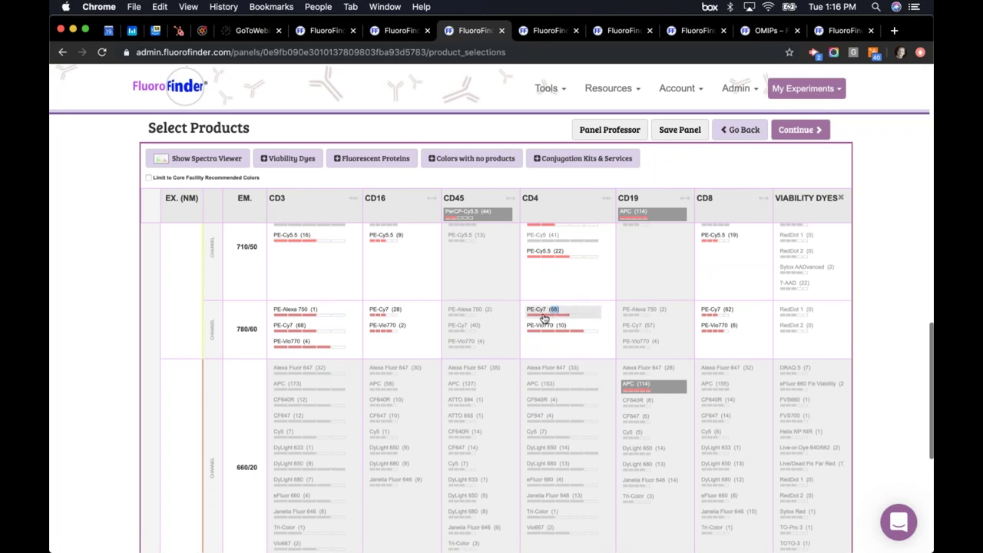
mouse_move(544, 318)
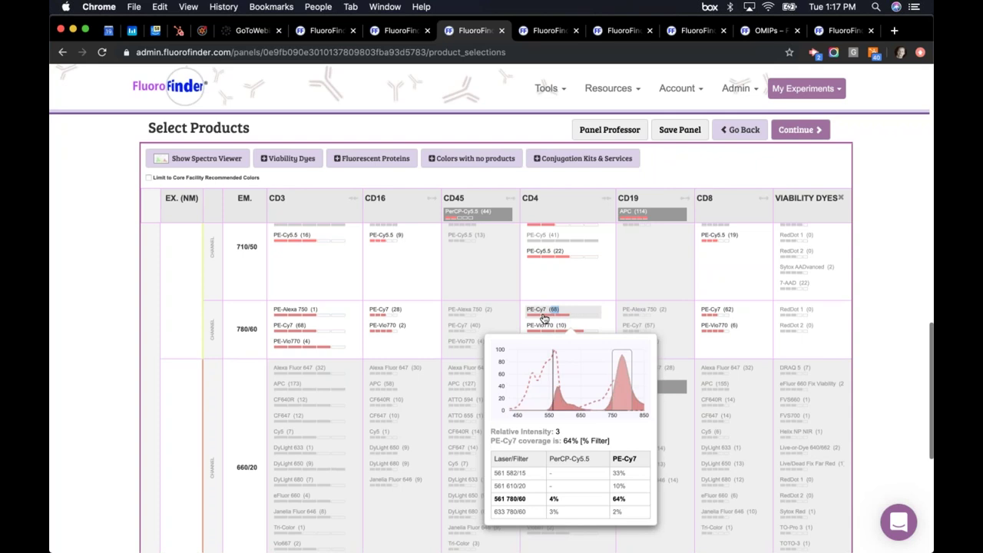
Open the product selection list for CD4 in PE-Cy7 and review the antibodies offered by the different companies
click(544, 318)
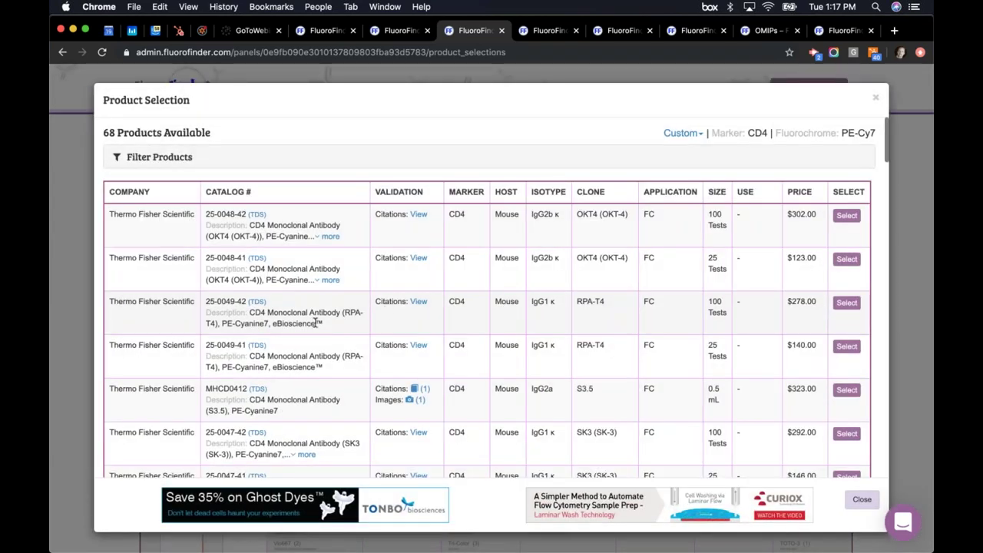
scroll(292, 323, down, 2)
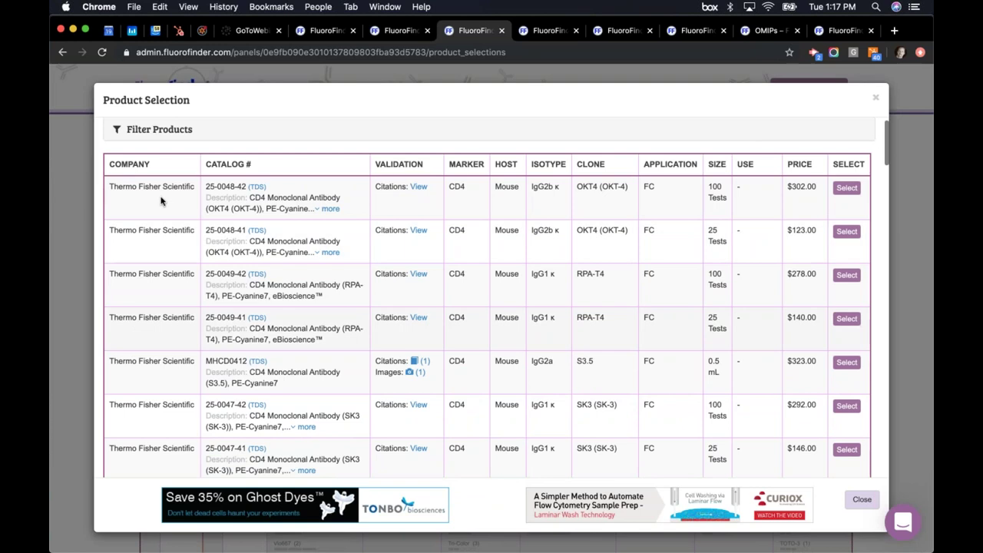
scroll(161, 203, up, 1)
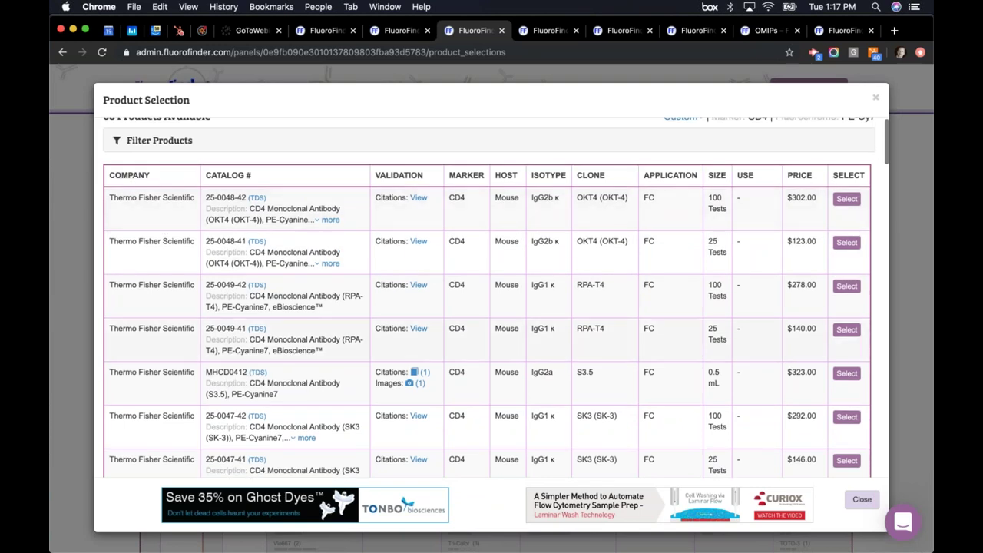
scroll(154, 226, down, 8)
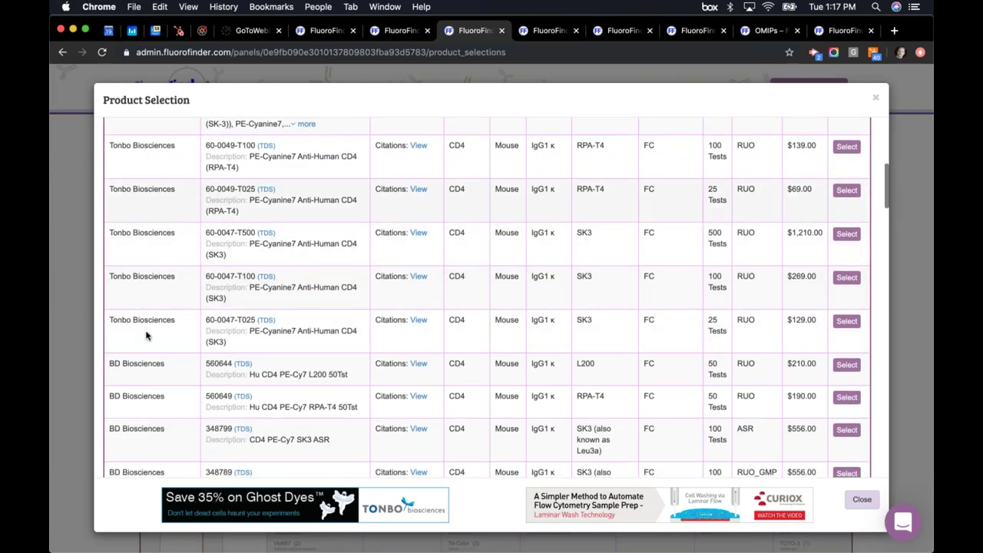
scroll(148, 334, down, 1)
scroll(138, 316, down, 1)
scroll(146, 341, down, 5)
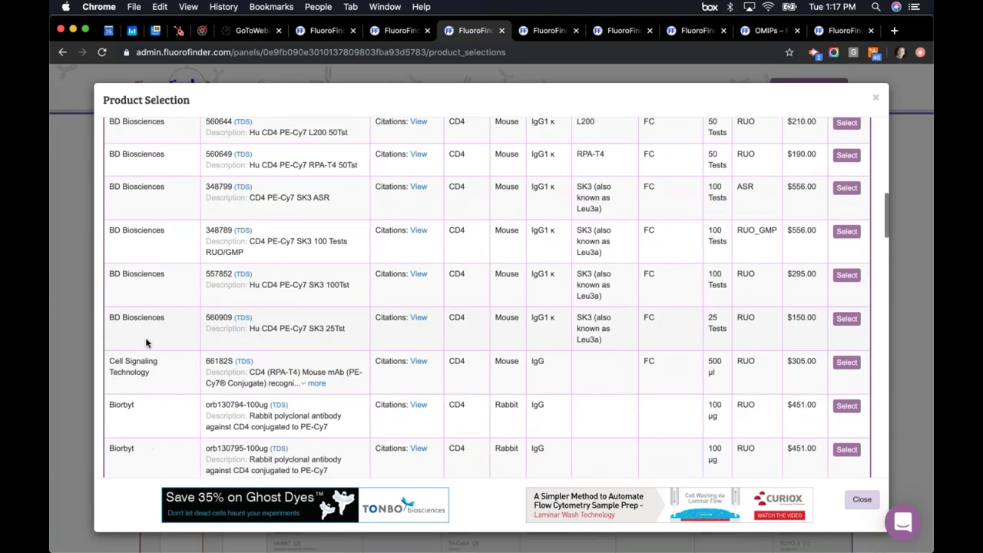
scroll(147, 343, down, 2)
scroll(147, 342, up, 8)
scroll(149, 315, up, 9)
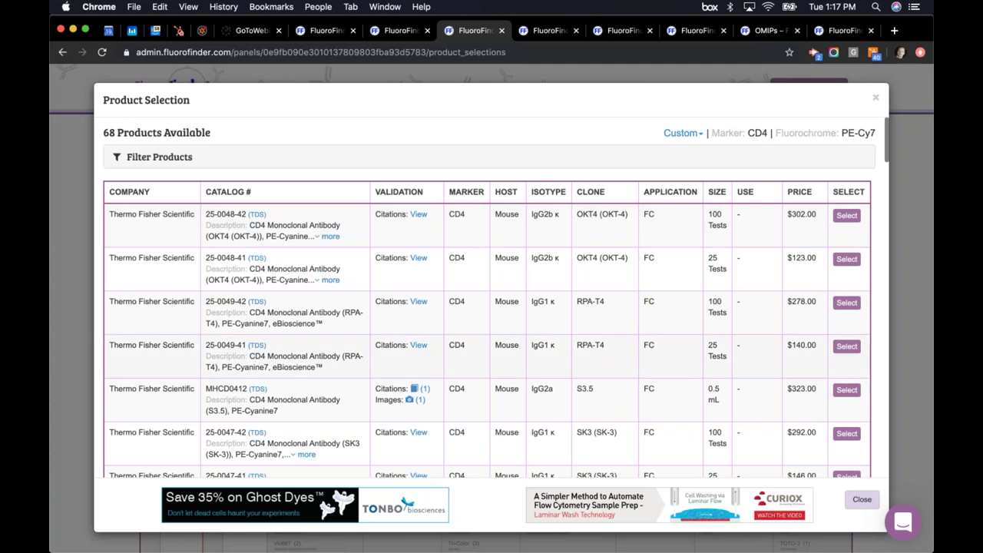
Consult the Thermo Fisher data sheet of CD4 PE-Cy7 antibody 25-0048-42, including its data gallery, and return to the product list
scroll(594, 233, down, 2)
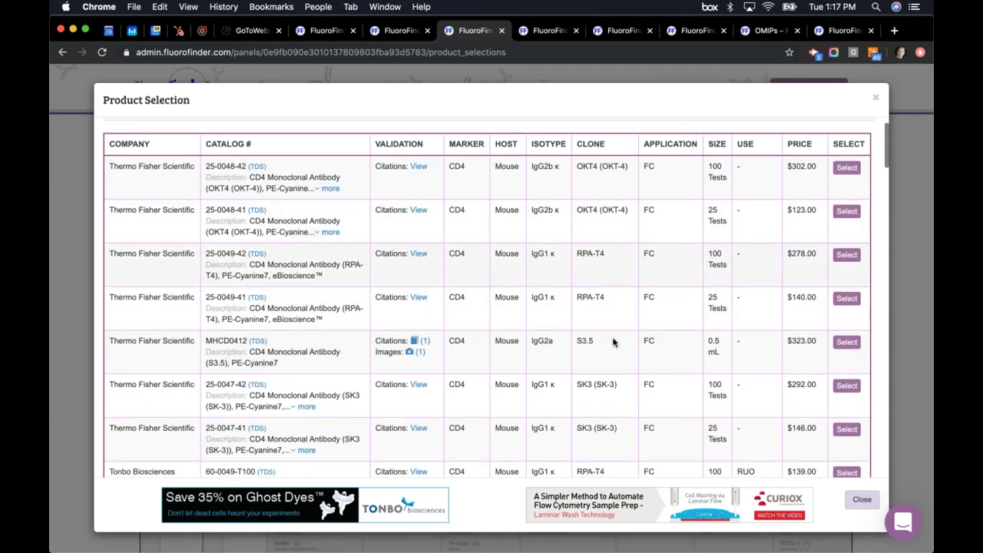
scroll(420, 283, up, 2)
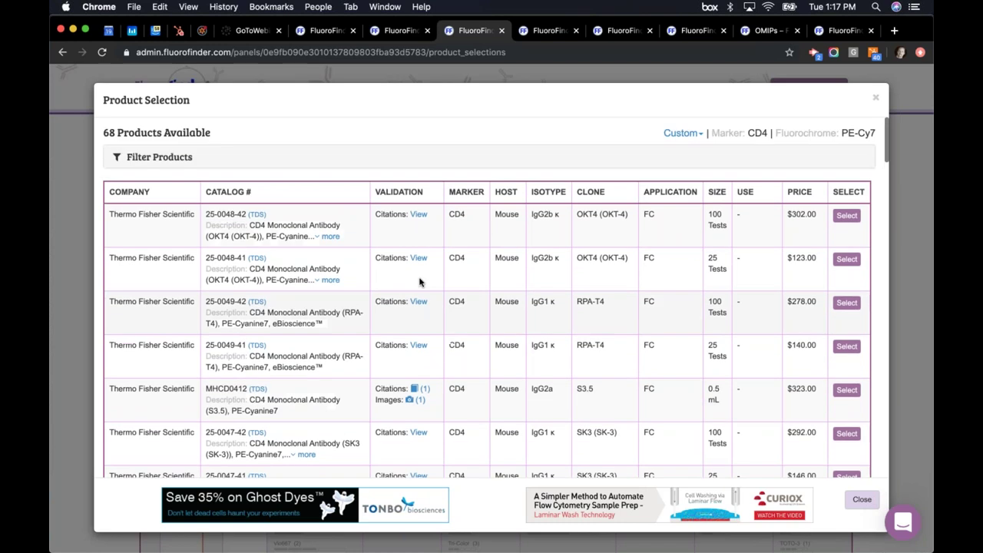
click(257, 216)
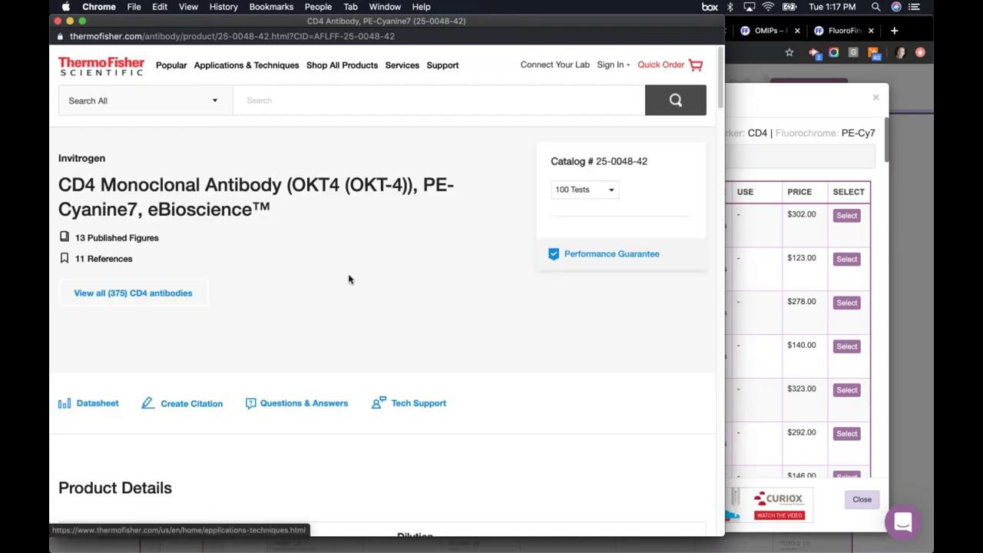
scroll(349, 279, down, 2)
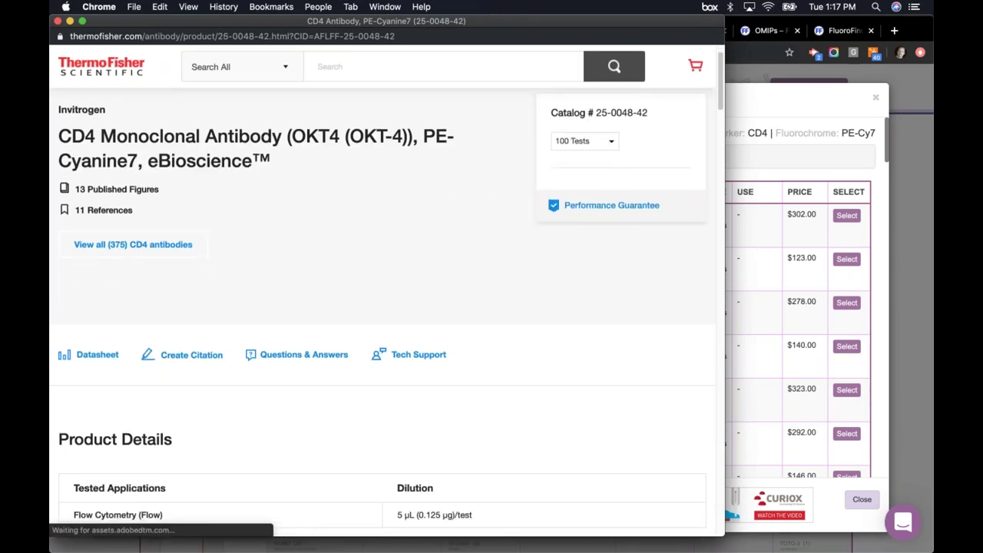
scroll(347, 299, down, 5)
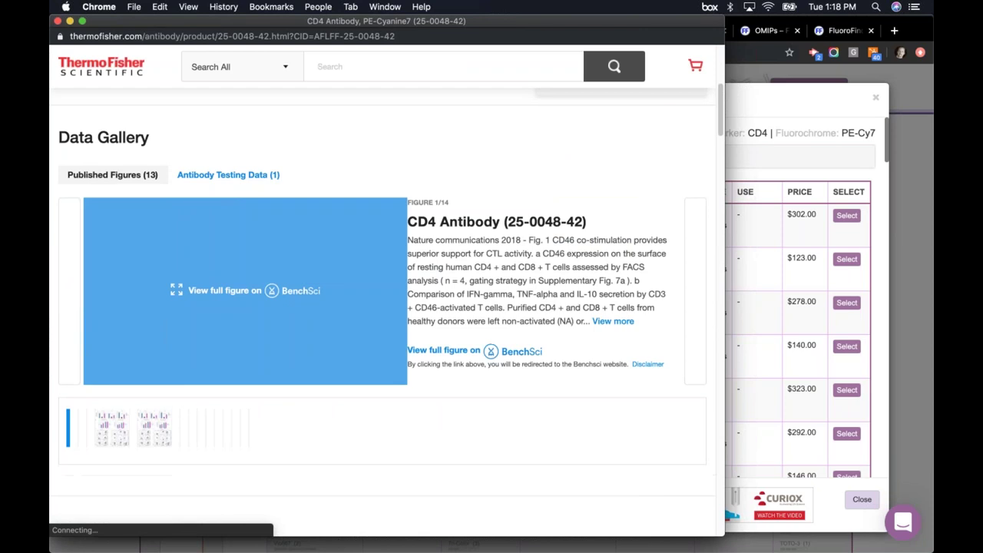
click(57, 21)
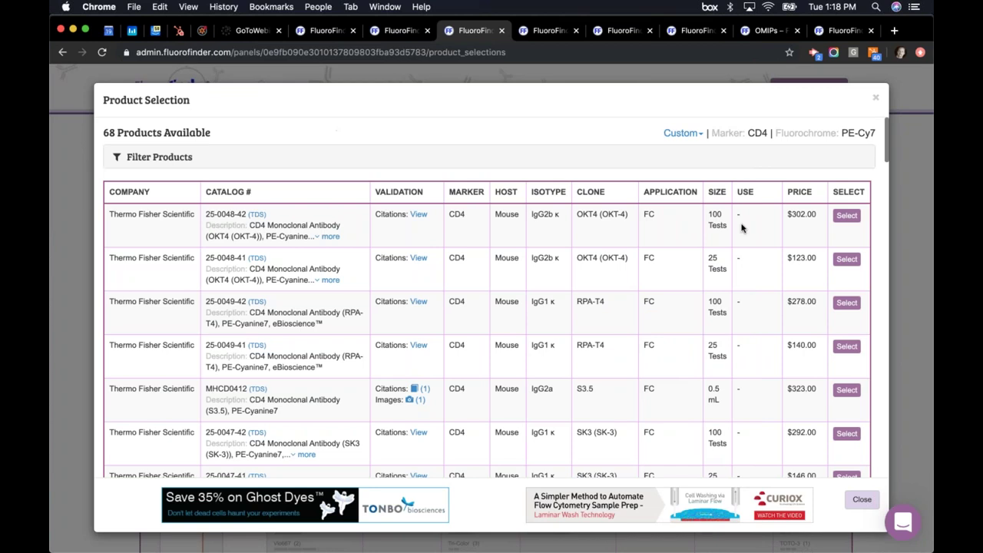
Choose BioLegend's 317413 PE/Cy7 anti-human CD4 antibody, clone OKT4 in the 25-test size, as the CD4 product
scroll(411, 344, down, 3)
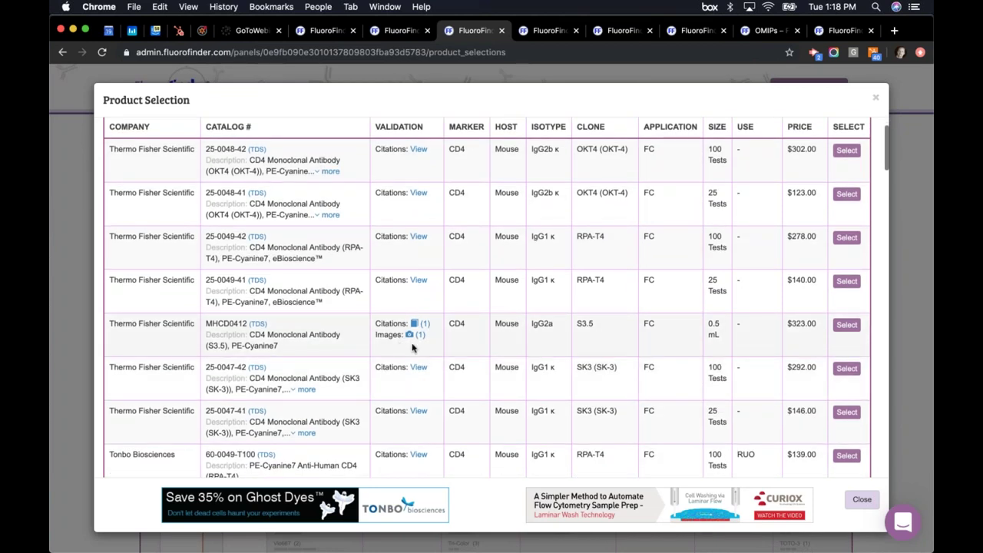
scroll(412, 348, down, 10)
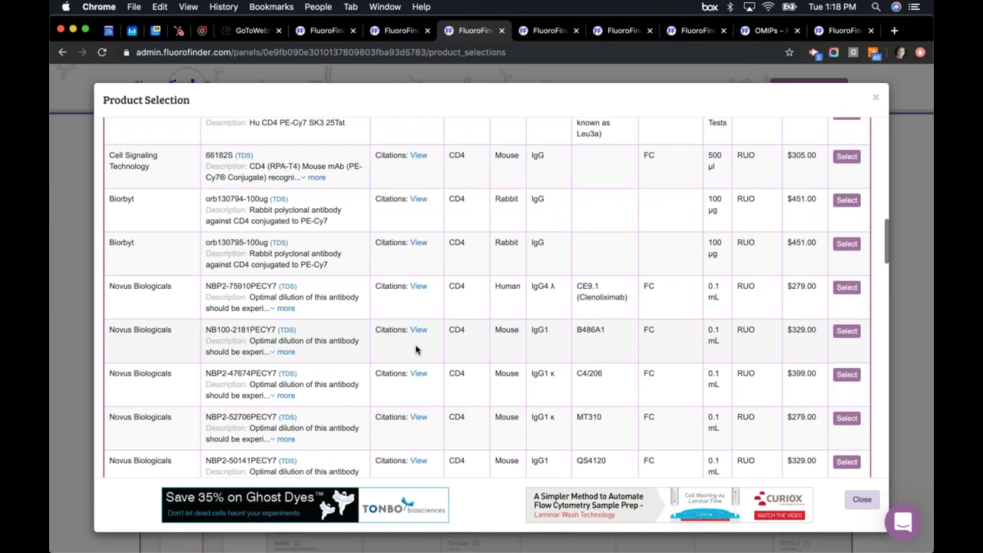
scroll(416, 350, down, 10)
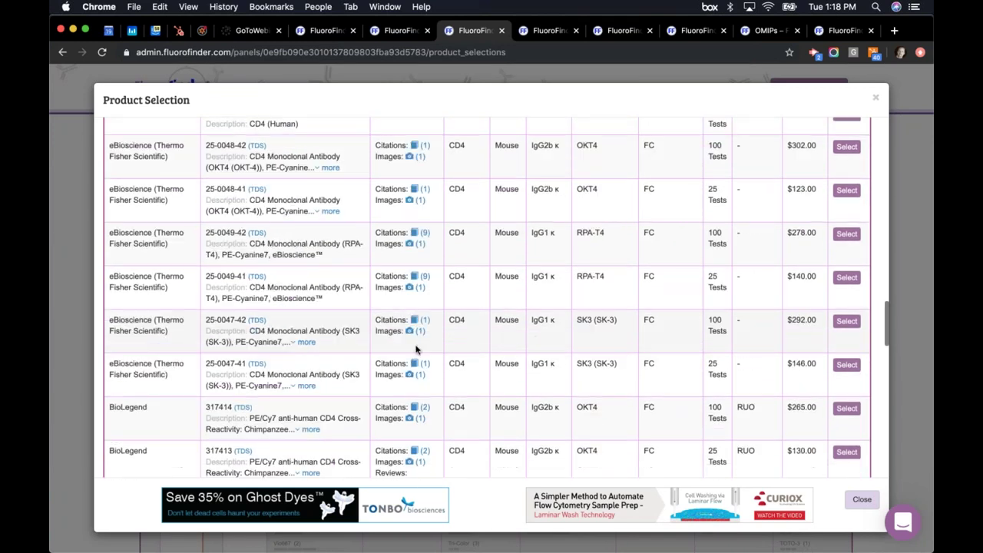
scroll(416, 349, down, 5)
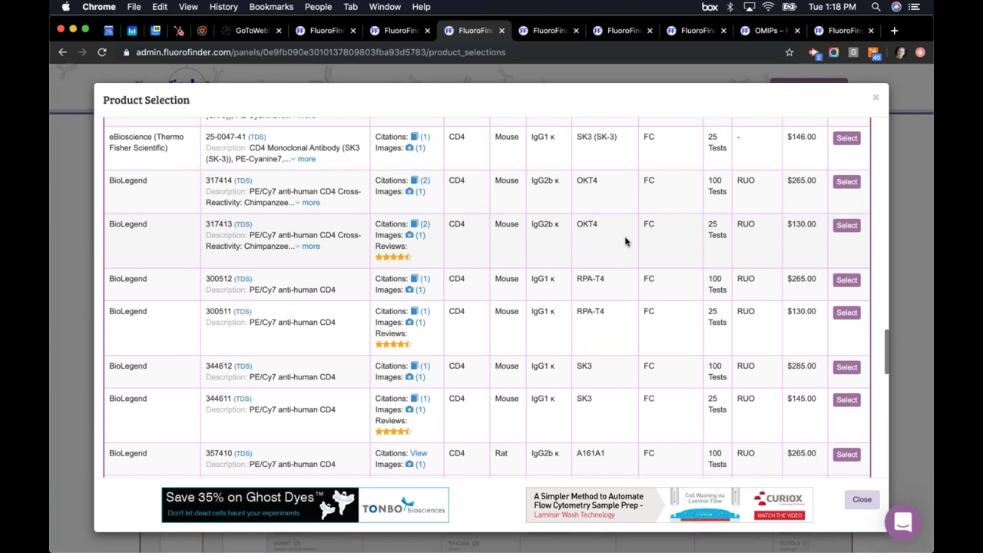
scroll(626, 241, up, 1)
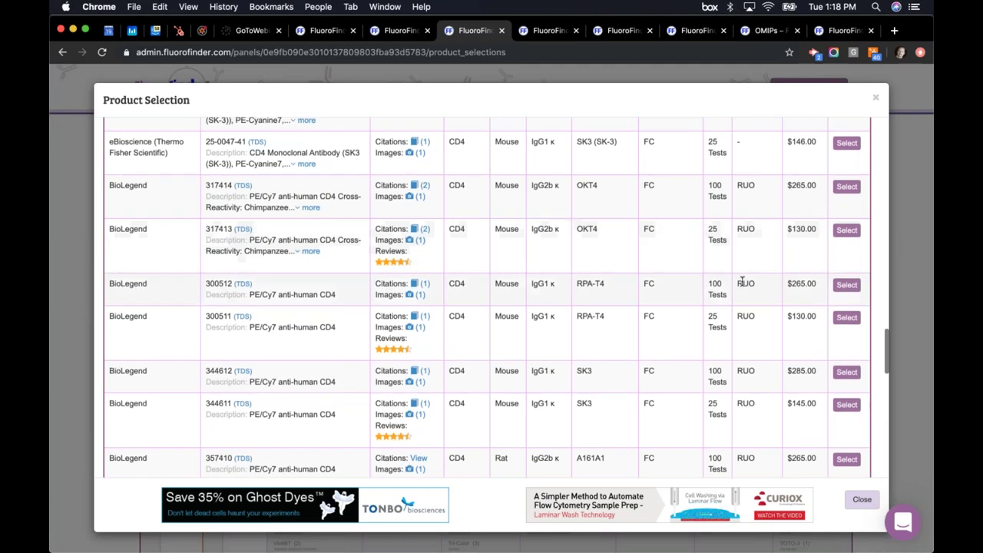
click(846, 232)
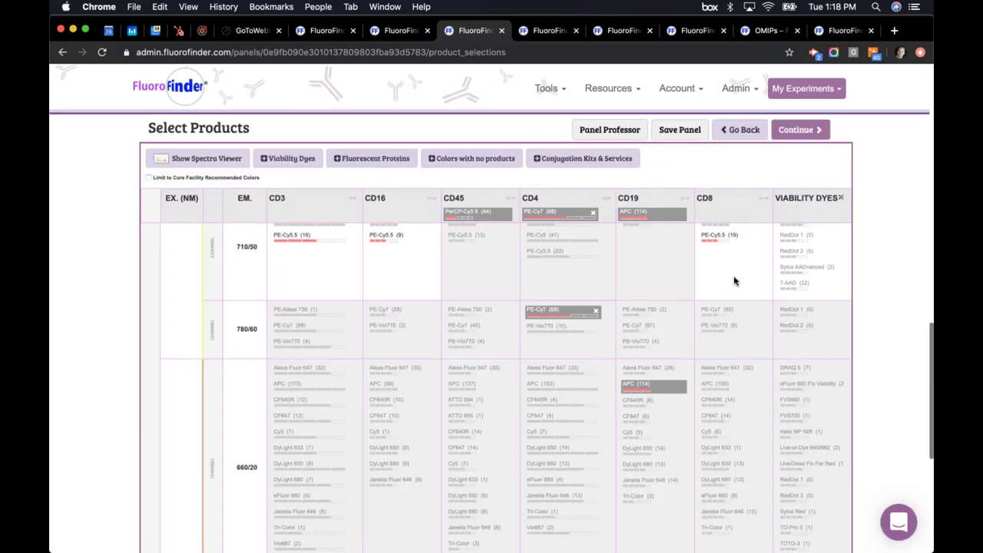
Review the fluorochromes still available for the unassigned markers across the 561 and 633 nm laser channels
scroll(734, 281, up, 6)
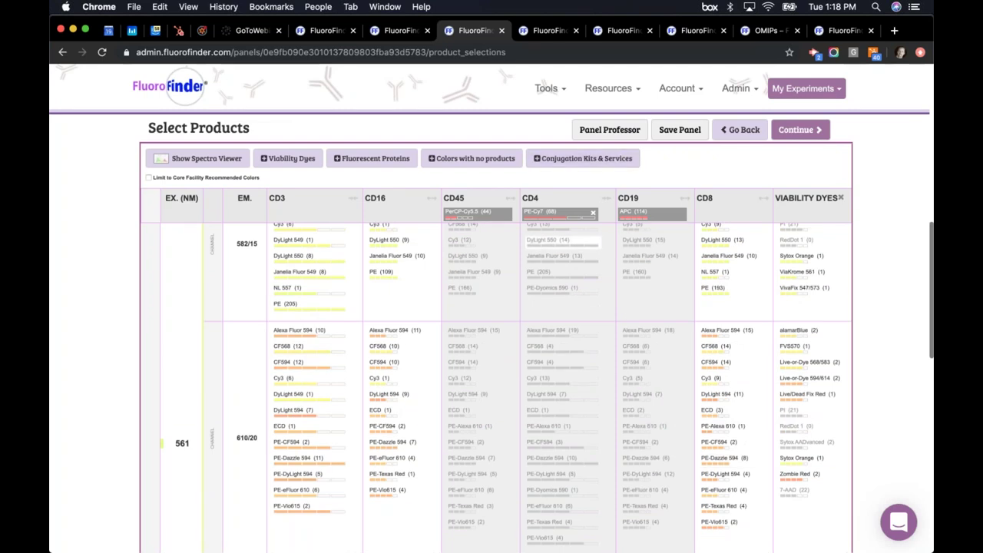
scroll(577, 414, down, 1)
scroll(573, 402, down, 6)
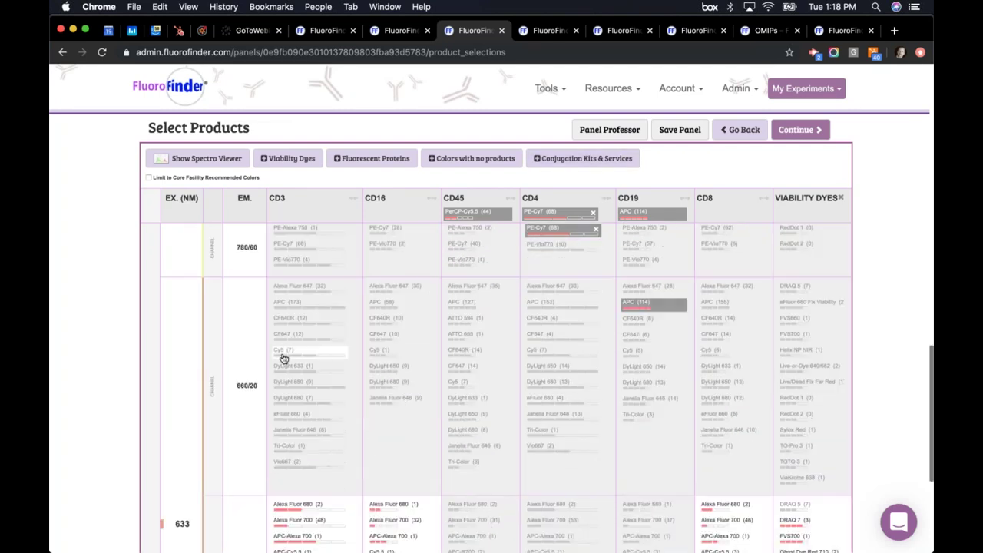
scroll(520, 322, up, 2)
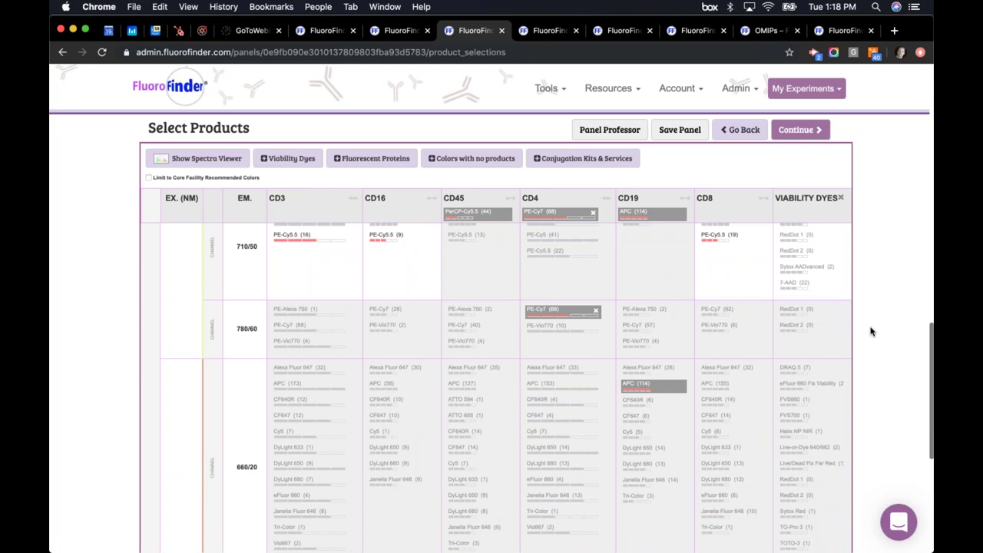
scroll(386, 331, up, 1)
scroll(387, 331, up, 3)
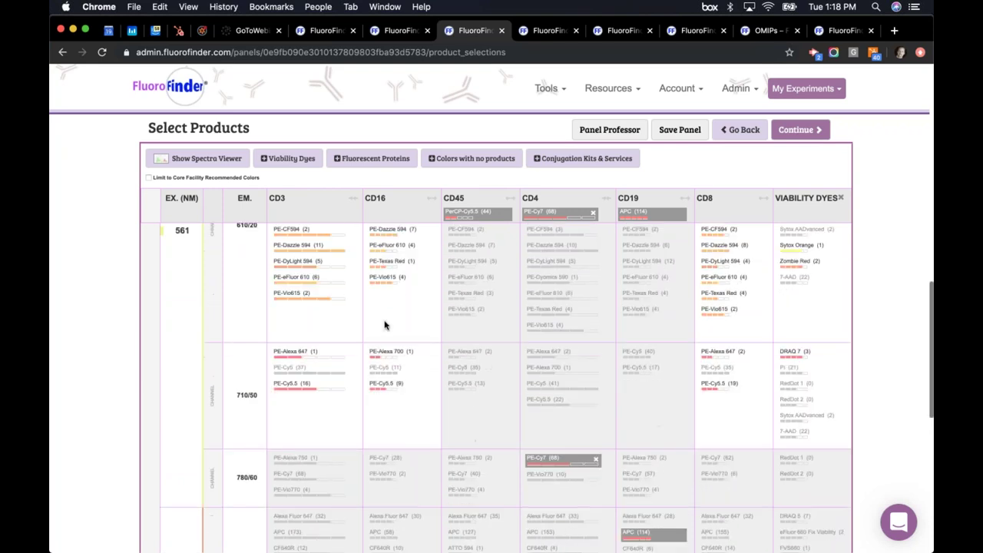
scroll(213, 366, up, 1)
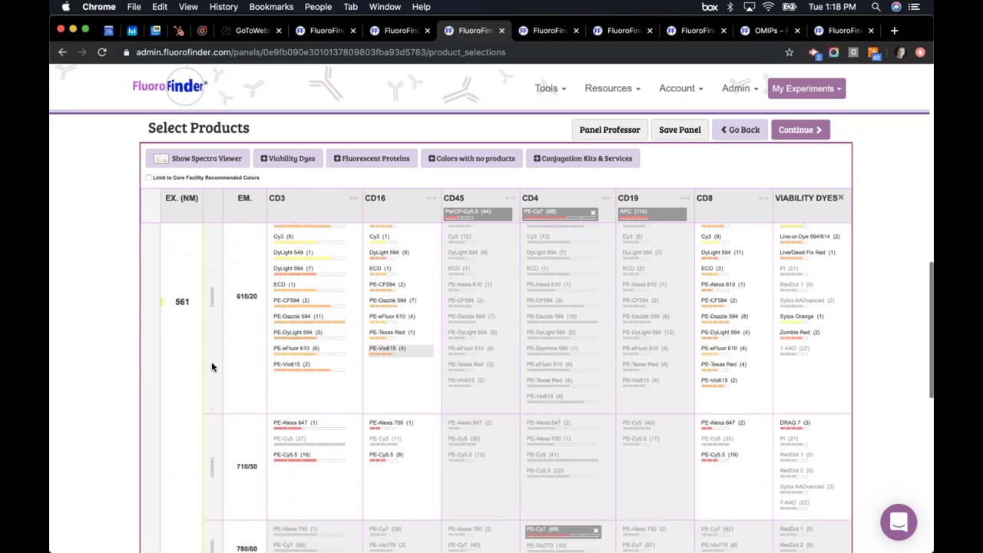
Select the Bioss antibody bs-6028R-Cy3 for CD16 from the Cy3 option in the 561 nm laser's 610/20 channel
scroll(230, 296, up, 3)
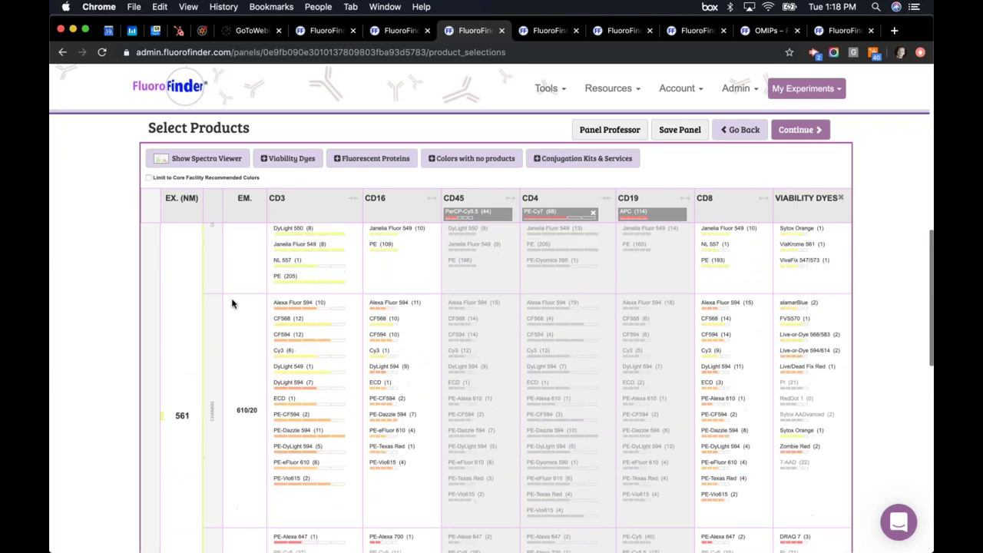
scroll(232, 311, up, 1)
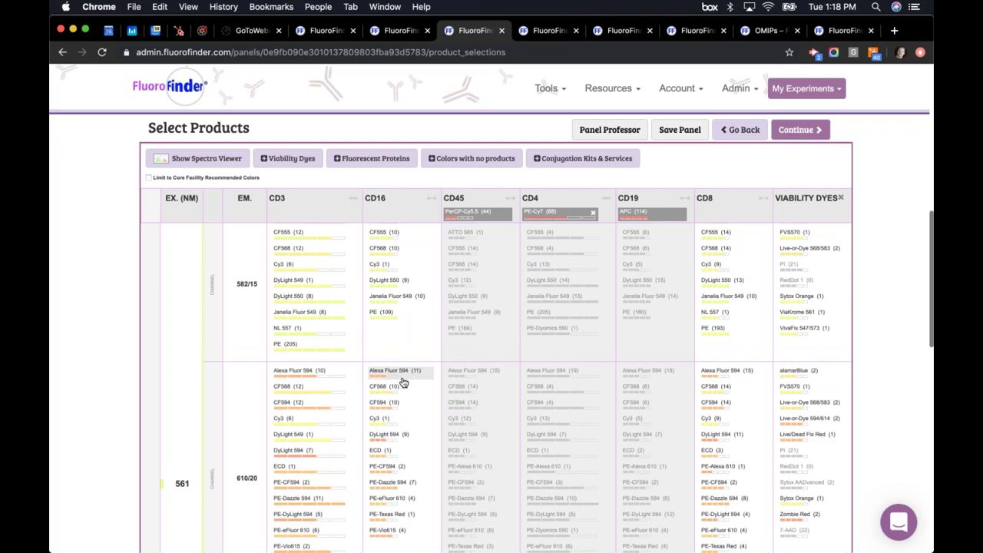
click(379, 421)
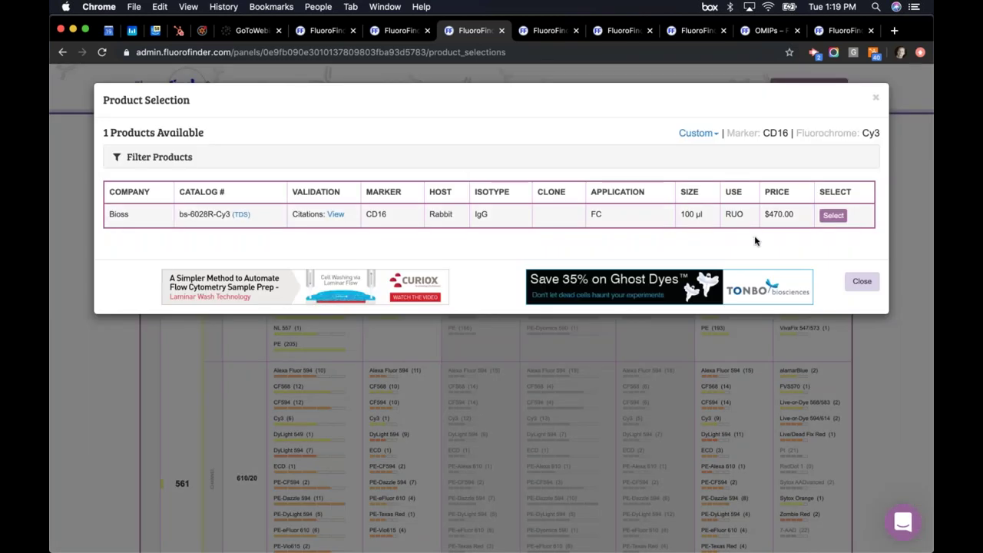
click(833, 215)
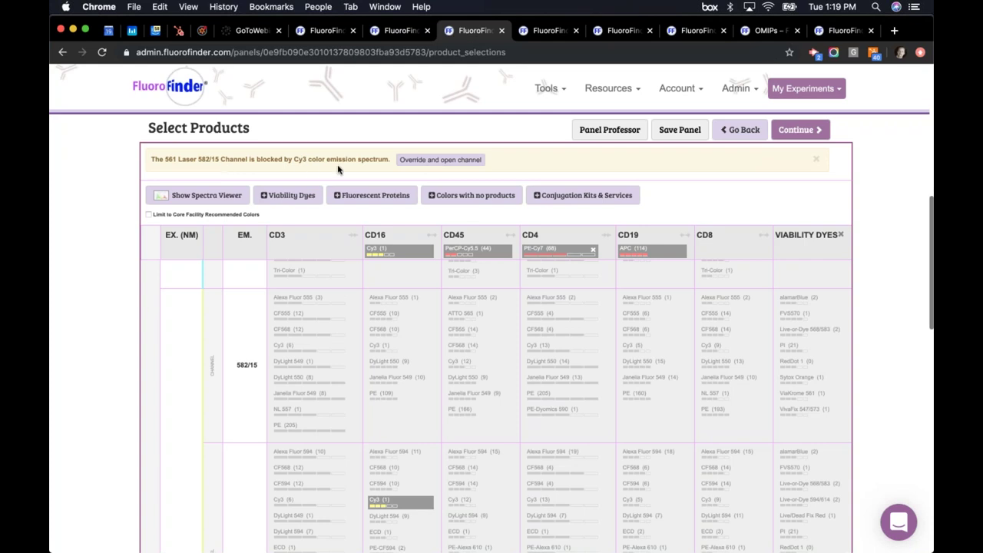
Inspect Cy3 for CD3 and DyLight 550 for CD4 in the blocked 561 nm 582/15 channel, and override the block to open it
scroll(259, 377, up, 1)
scroll(233, 430, down, 2)
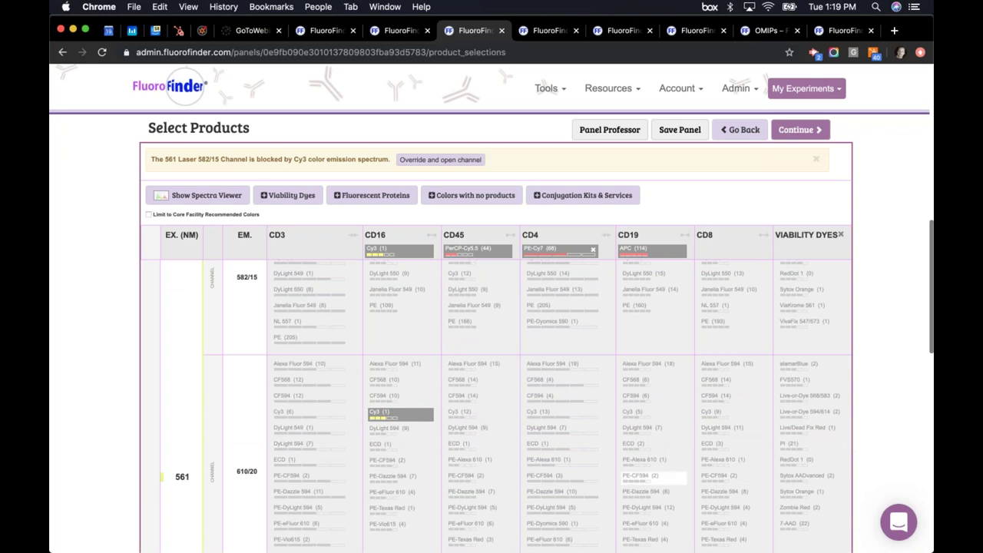
scroll(625, 472, up, 2)
scroll(625, 470, up, 3)
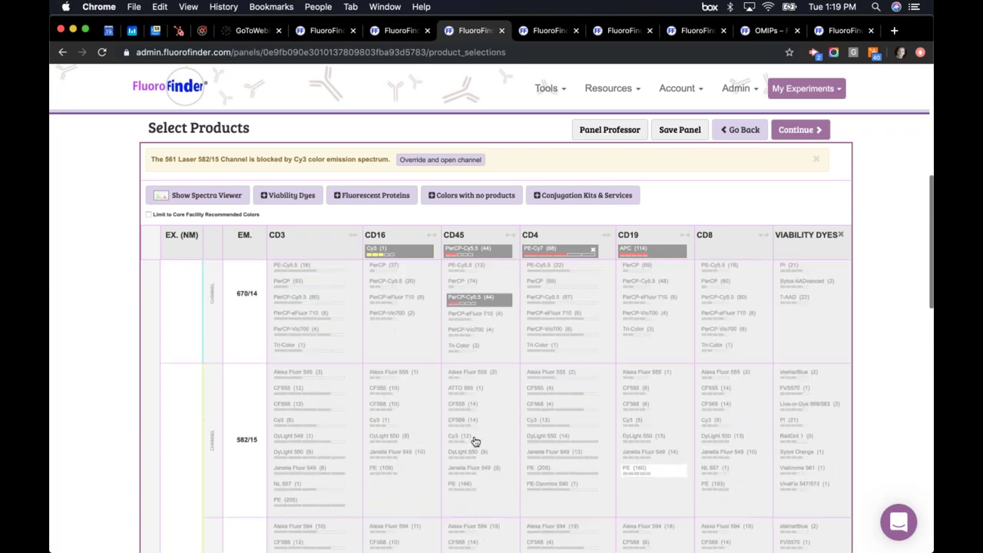
scroll(238, 461, down, 1)
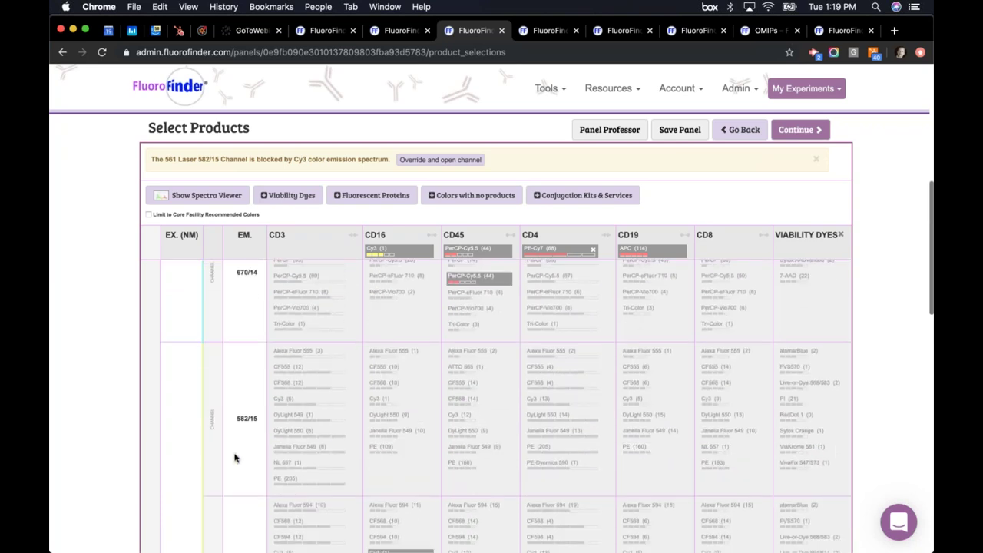
scroll(230, 461, down, 2)
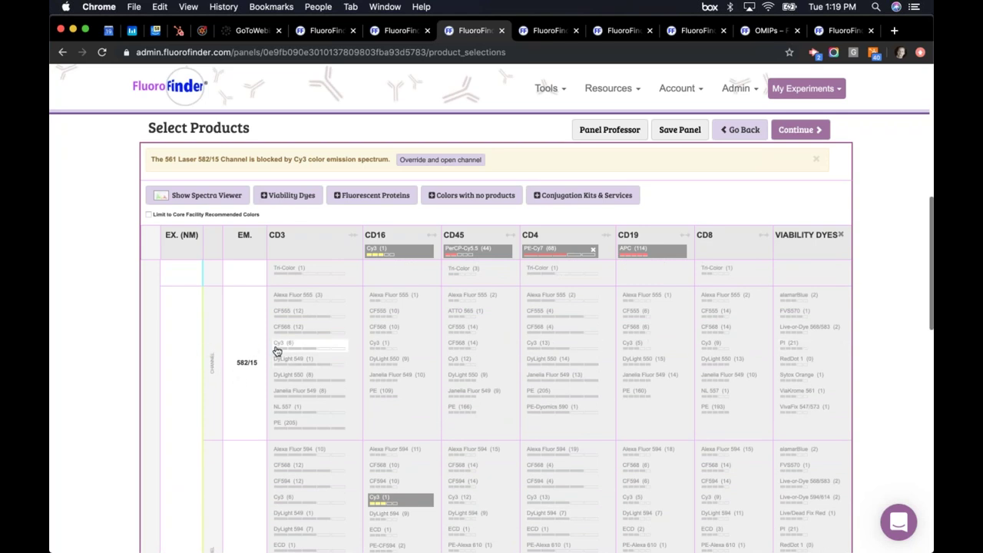
mouse_move(277, 351)
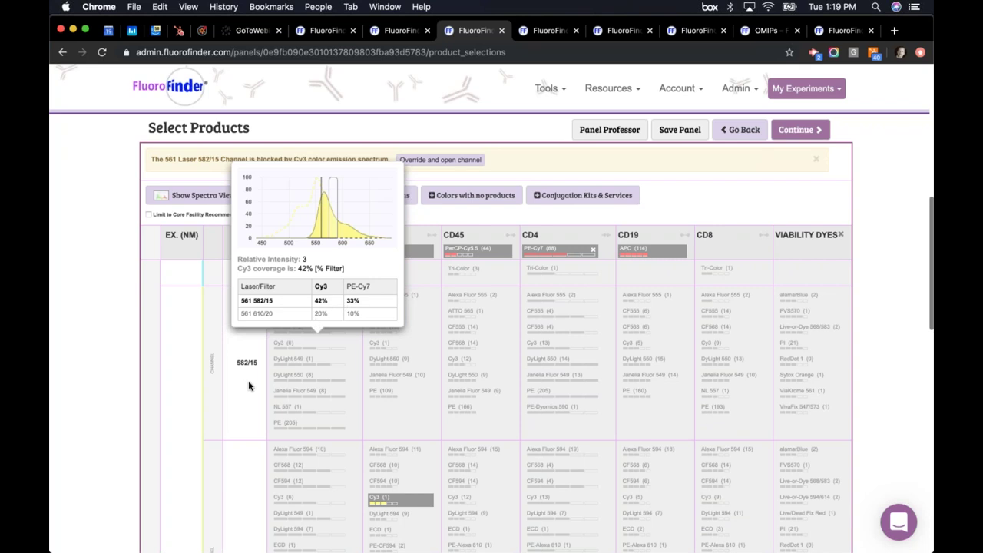
click(600, 362)
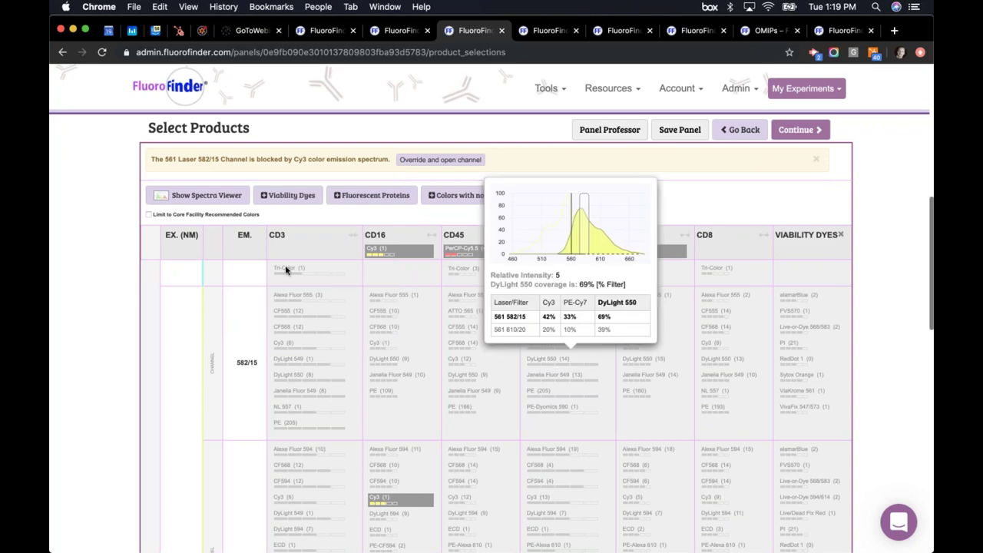
click(439, 162)
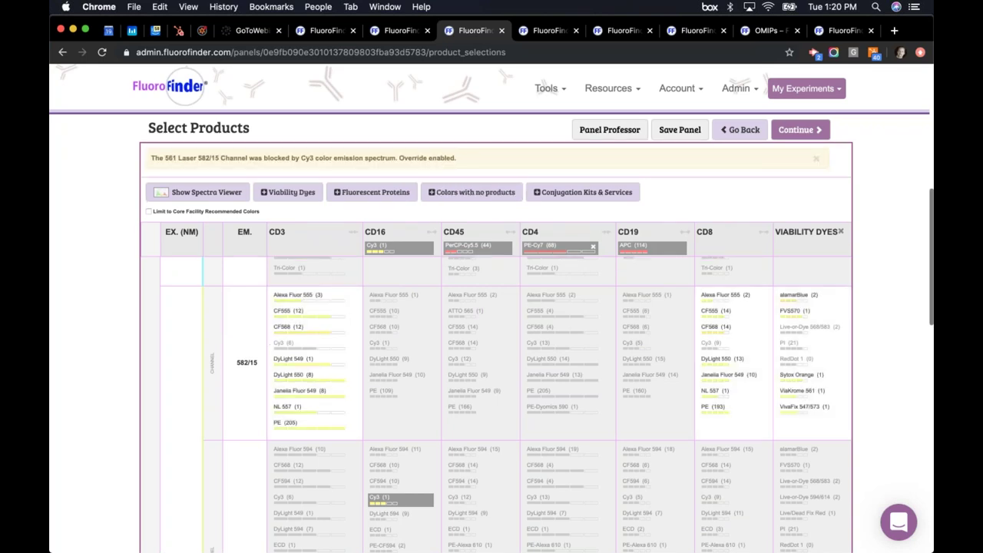
Check which panel selections block the viability dyes RedDot 1 and PI in the 561 nm laser's 582/15 channel
click(799, 358)
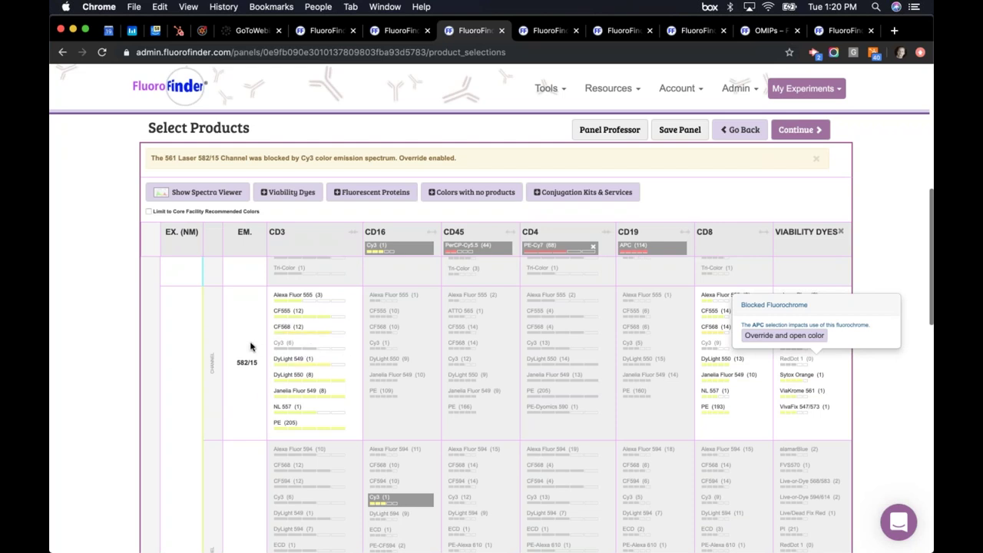
scroll(245, 349, down, 1)
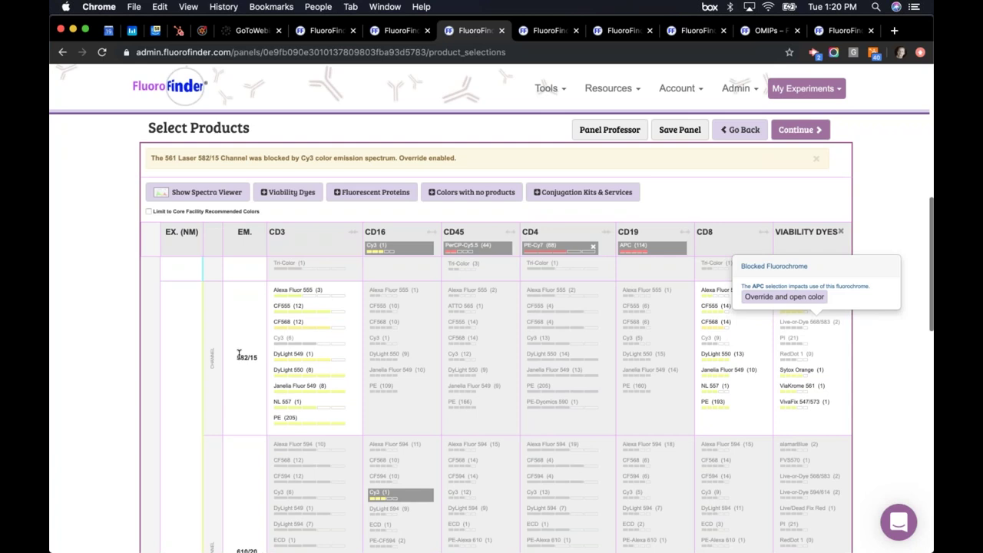
click(900, 372)
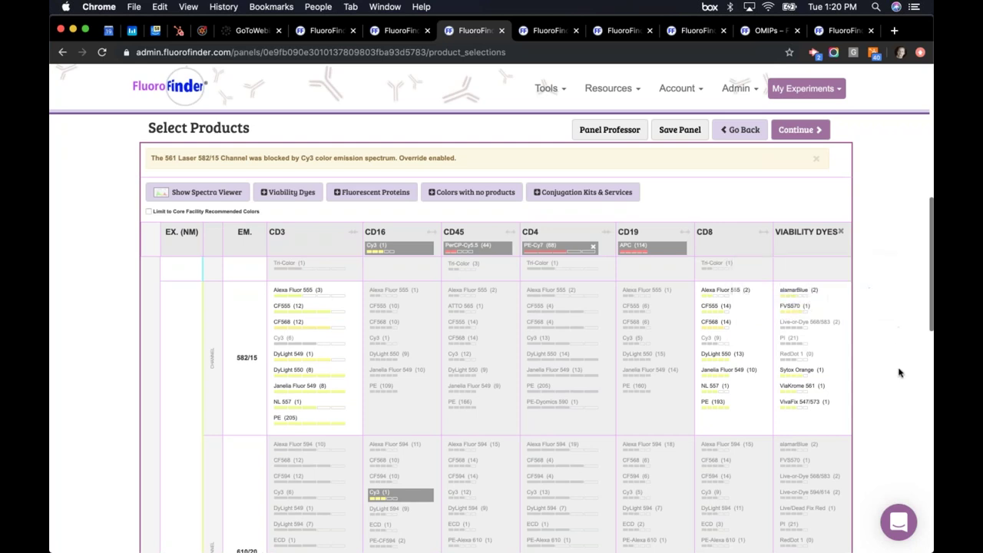
scroll(901, 373, up, 2)
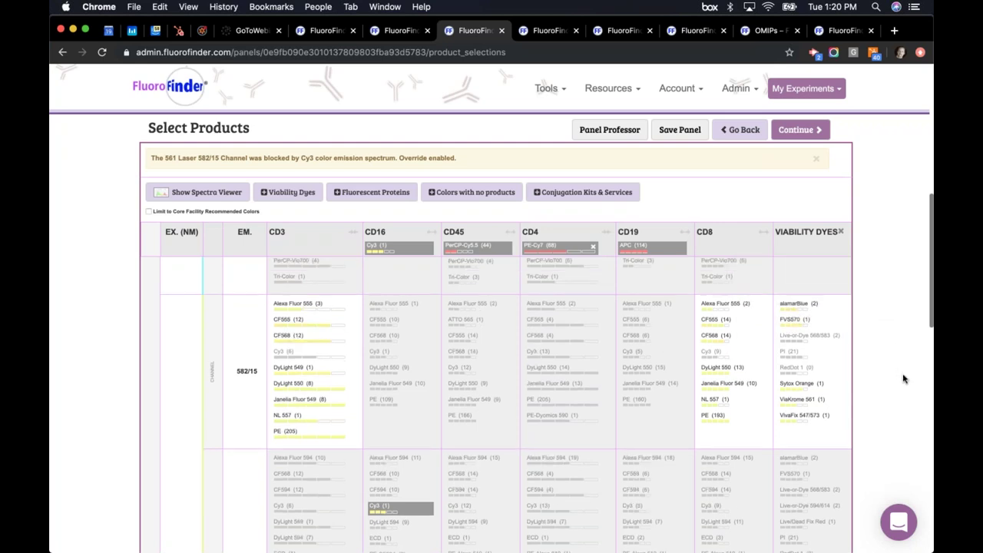
scroll(903, 378, up, 3)
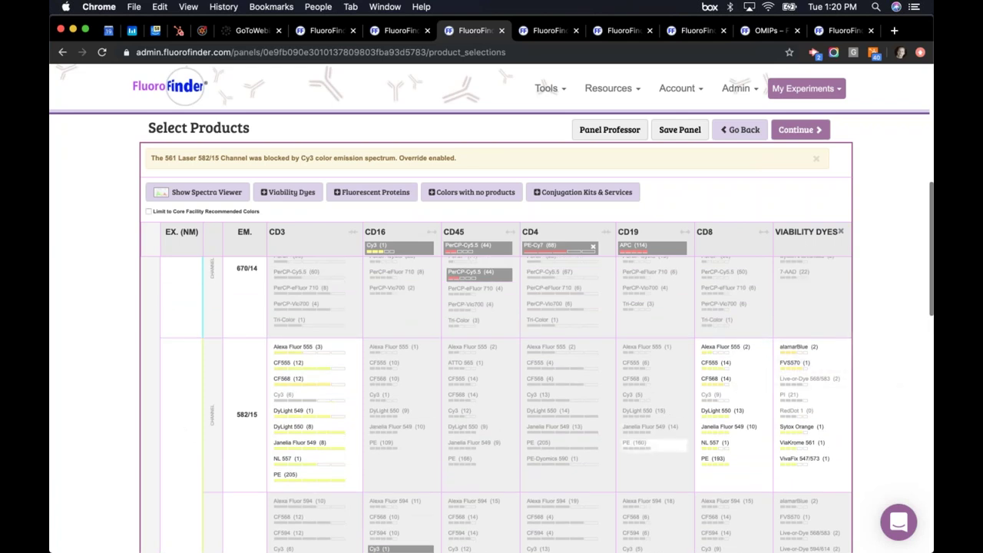
click(791, 395)
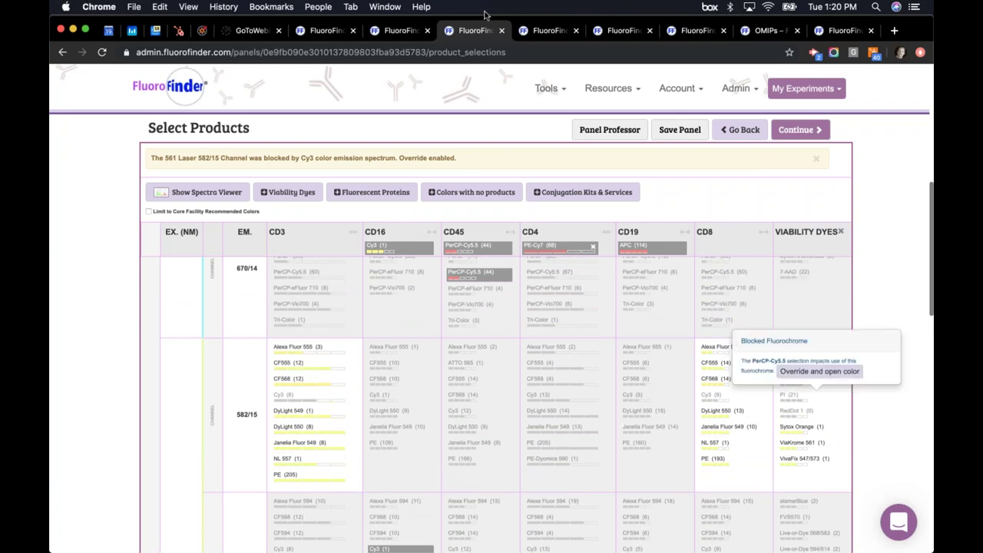
Switch to the browser tab with the Cytek Aurora all-channels cytometer configuration
click(540, 34)
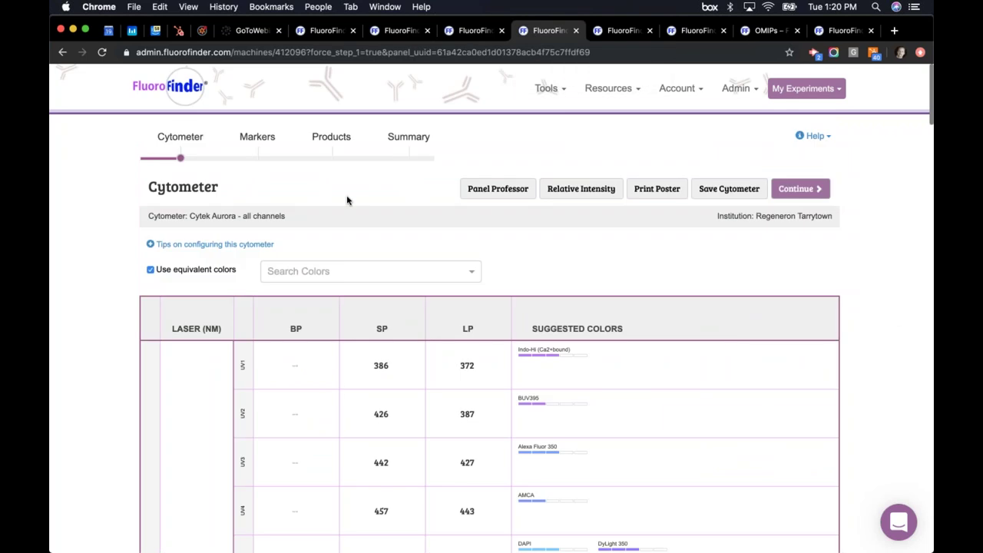
Review the Cytek Aurora configuration's UV detector channels, their SP and LP filter values and the suggested colors
scroll(347, 200, down, 2)
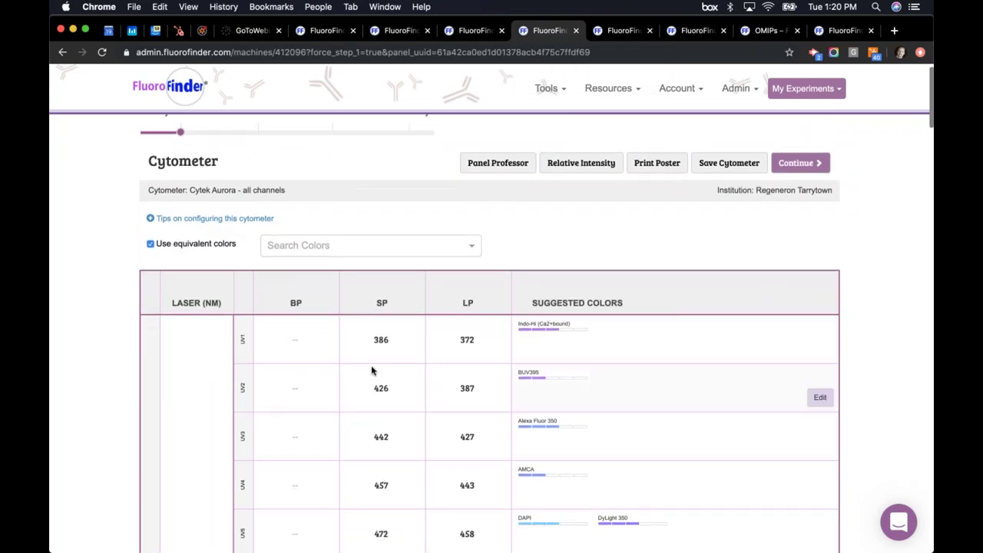
scroll(371, 371, down, 3)
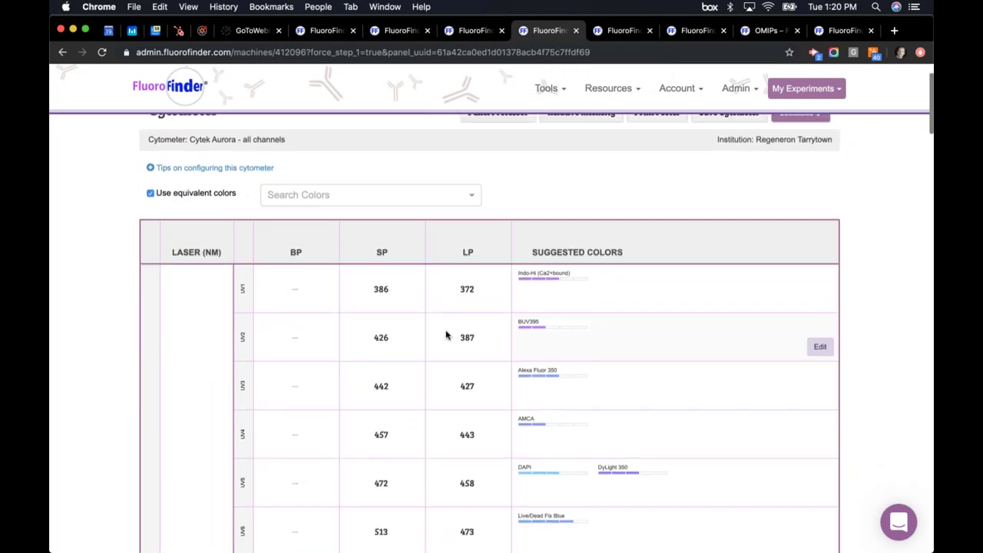
scroll(448, 333, up, 1)
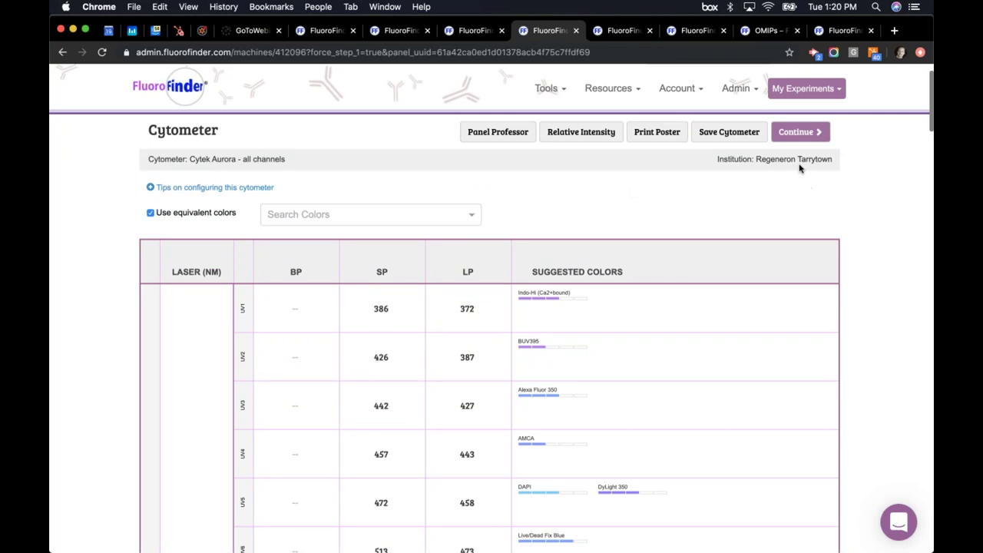
scroll(583, 313, down, 1)
scroll(583, 314, down, 5)
scroll(638, 263, up, 2)
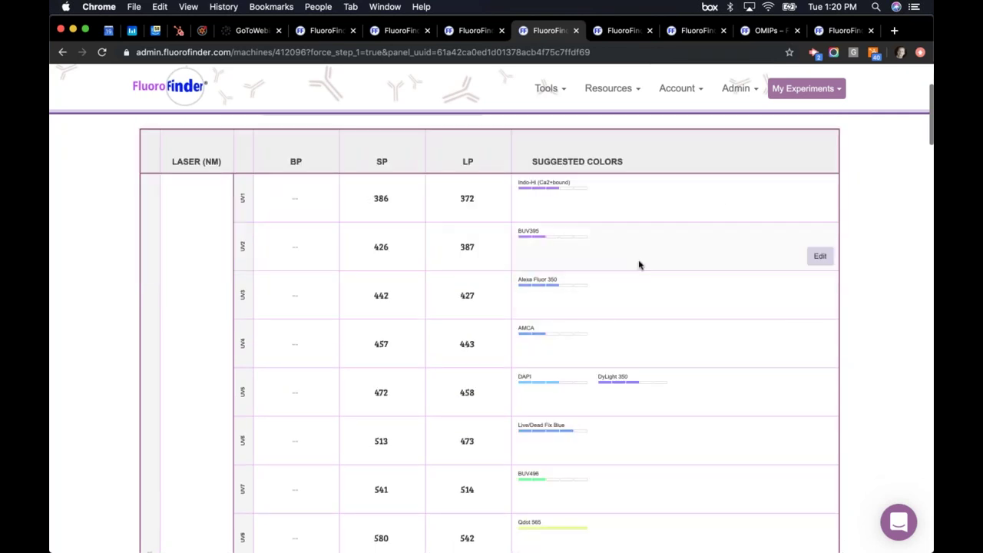
scroll(634, 264, down, 1)
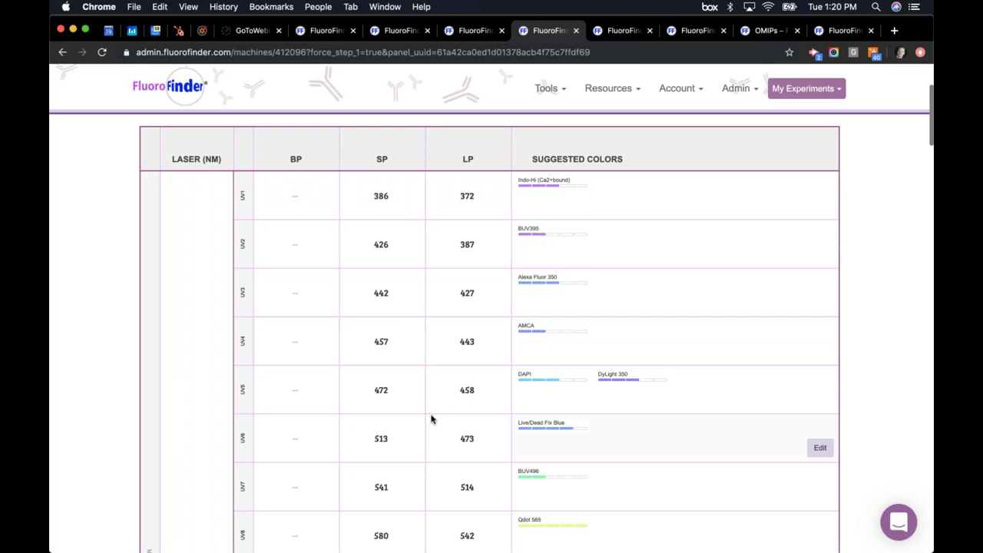
scroll(435, 392, up, 4)
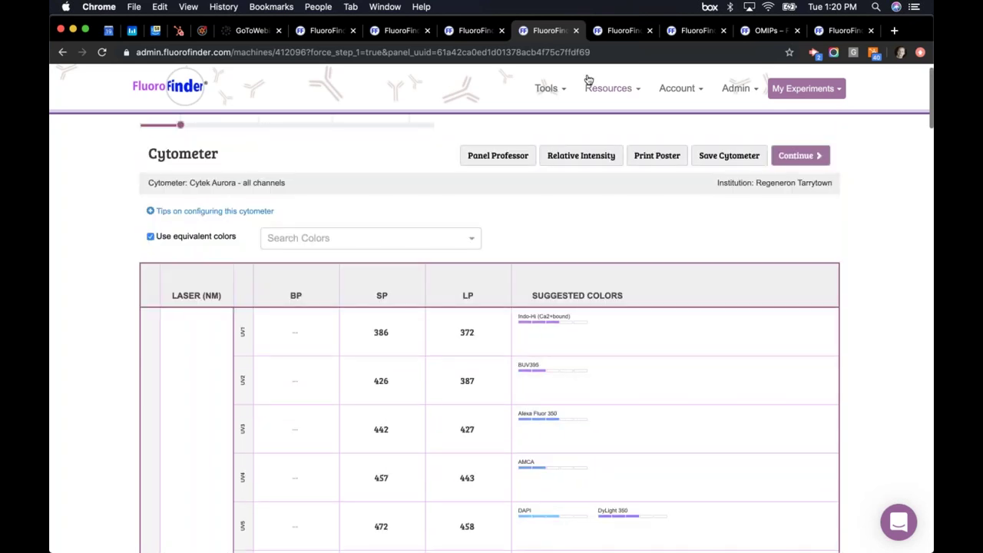
Switch to the browser tab with the Cytek Aurora product selection and review the available fluorochromes per marker across the laser channels
click(615, 32)
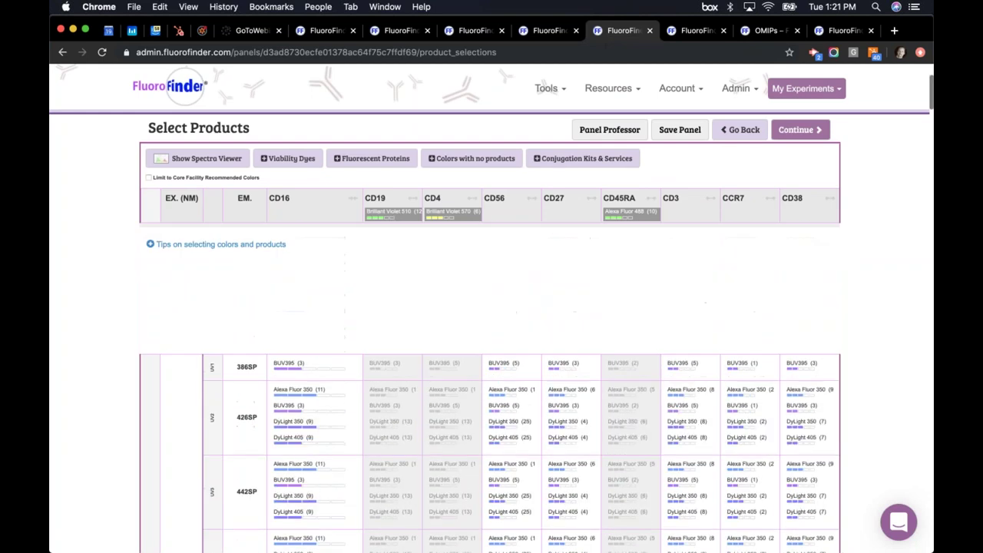
scroll(348, 282, up, 2)
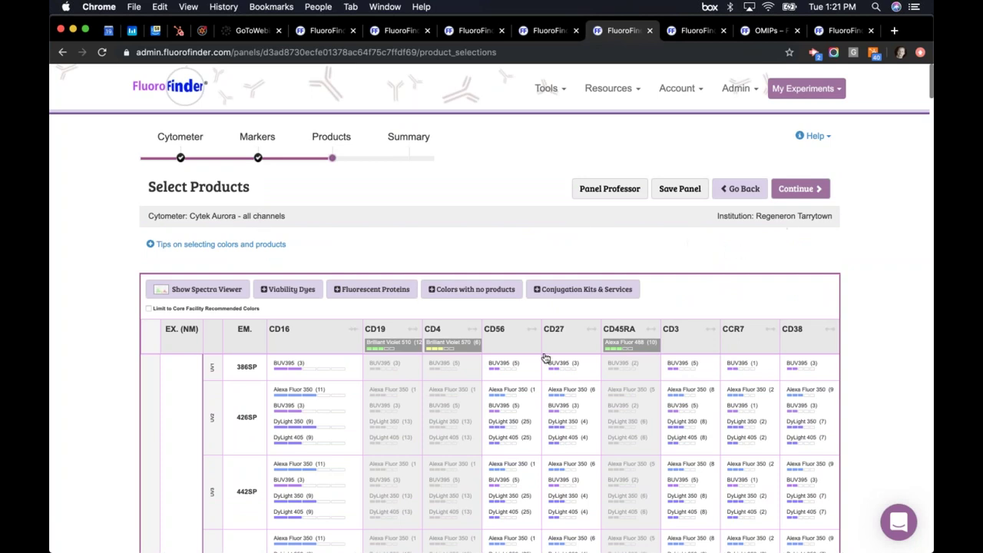
scroll(476, 490, down, 5)
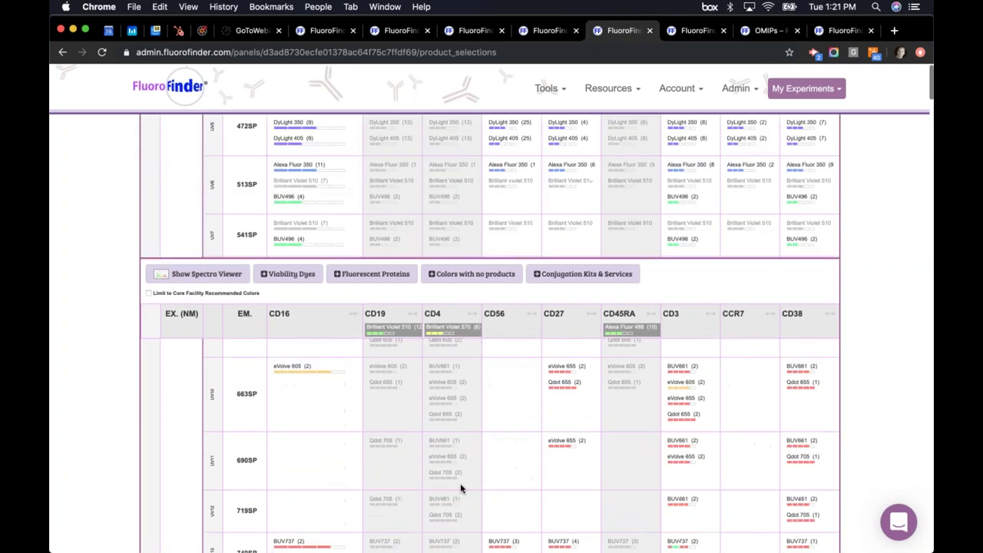
scroll(338, 461, down, 5)
scroll(331, 470, down, 5)
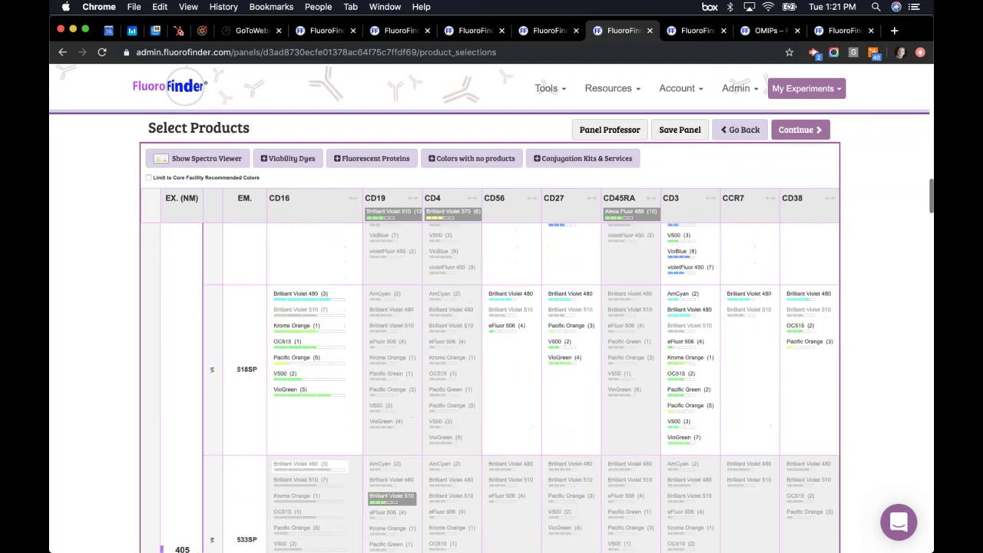
scroll(491, 384, down, 5)
scroll(491, 384, down, 5)
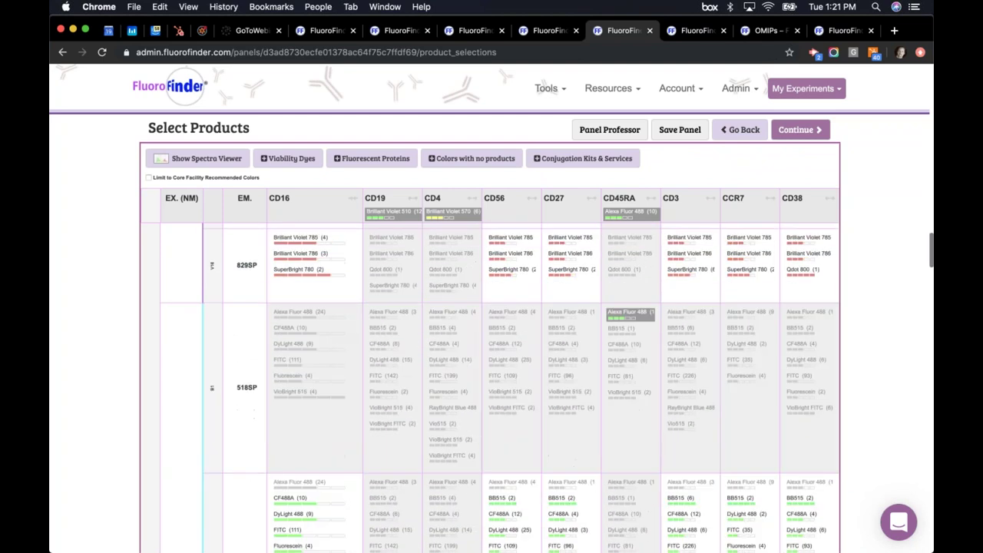
scroll(492, 384, down, 5)
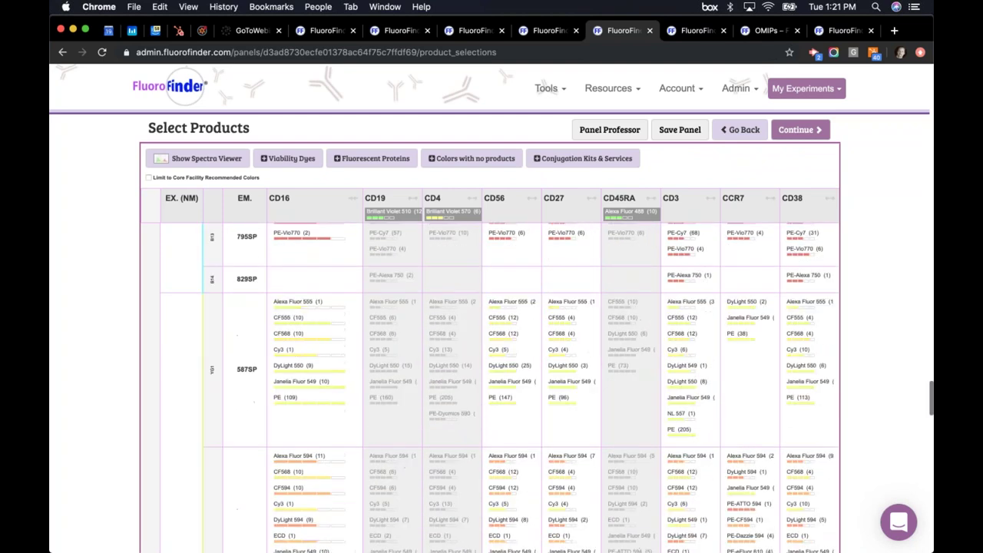
Inspect the emission spectrum and channel spillover of Cy3 for CD16 in the Aurora's 608SP channel
scroll(338, 424, down, 1)
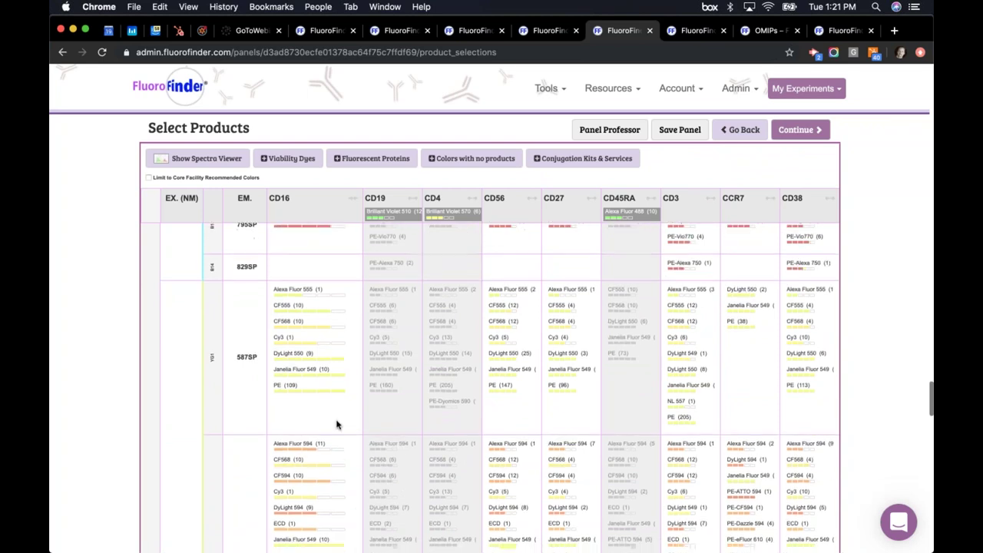
scroll(338, 420, down, 3)
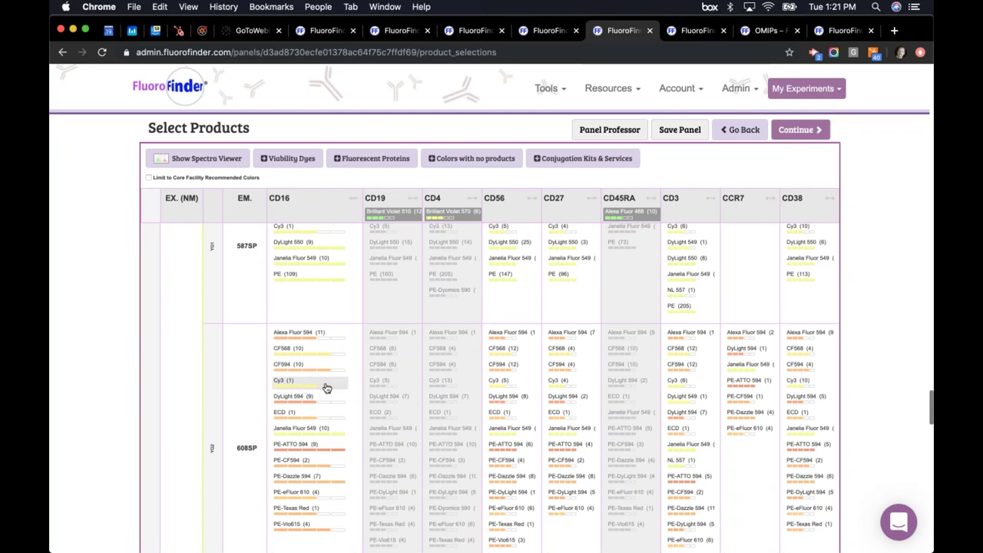
scroll(362, 386, up, 1)
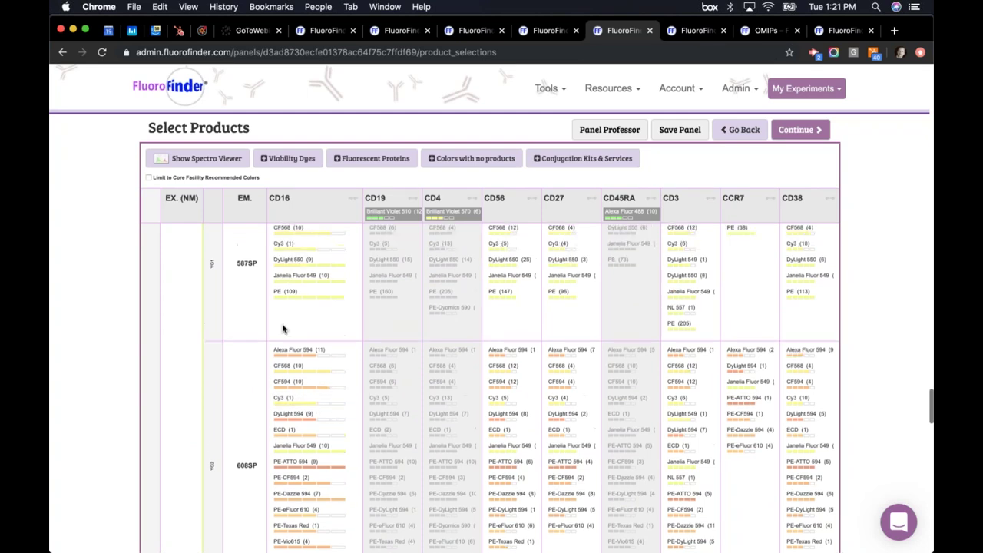
mouse_move(281, 330)
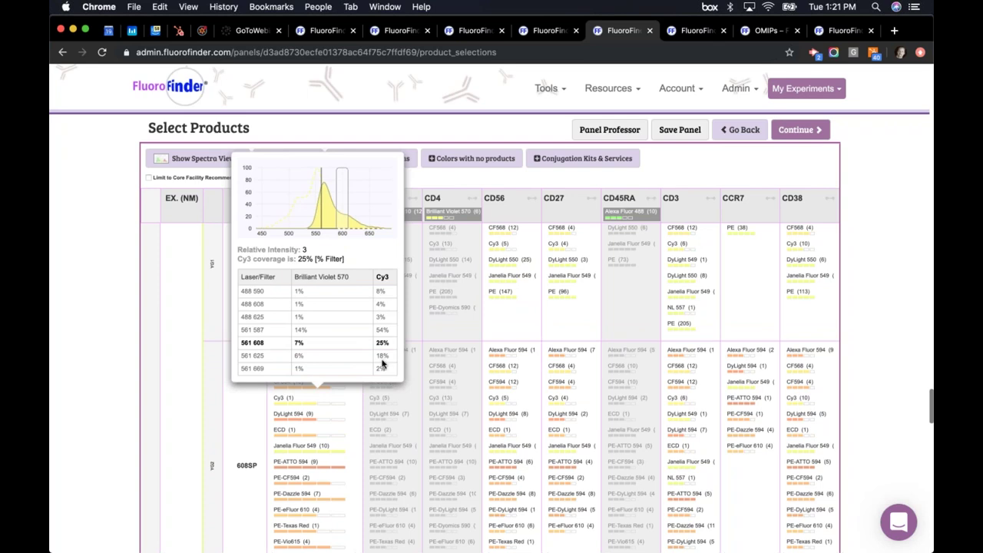
click(182, 415)
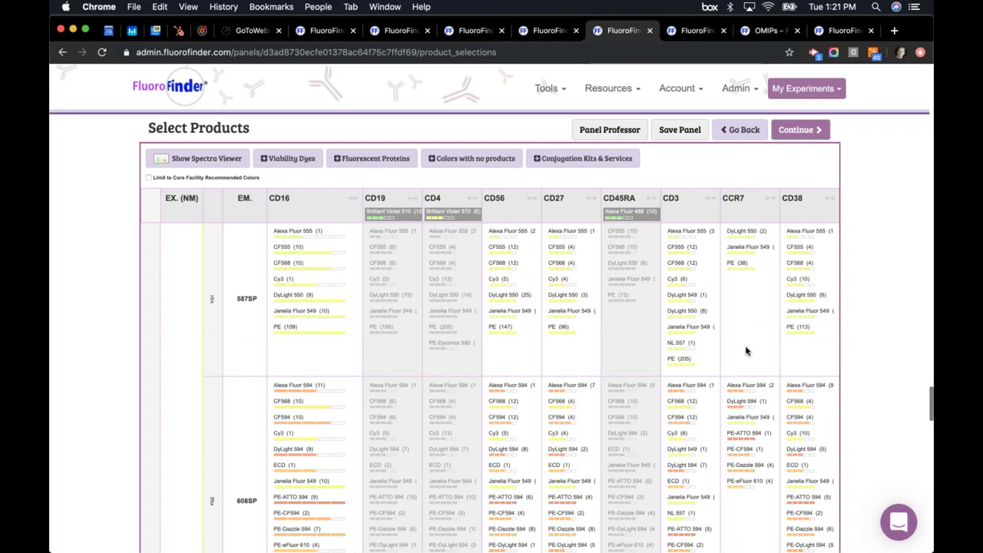
scroll(318, 430, up, 1)
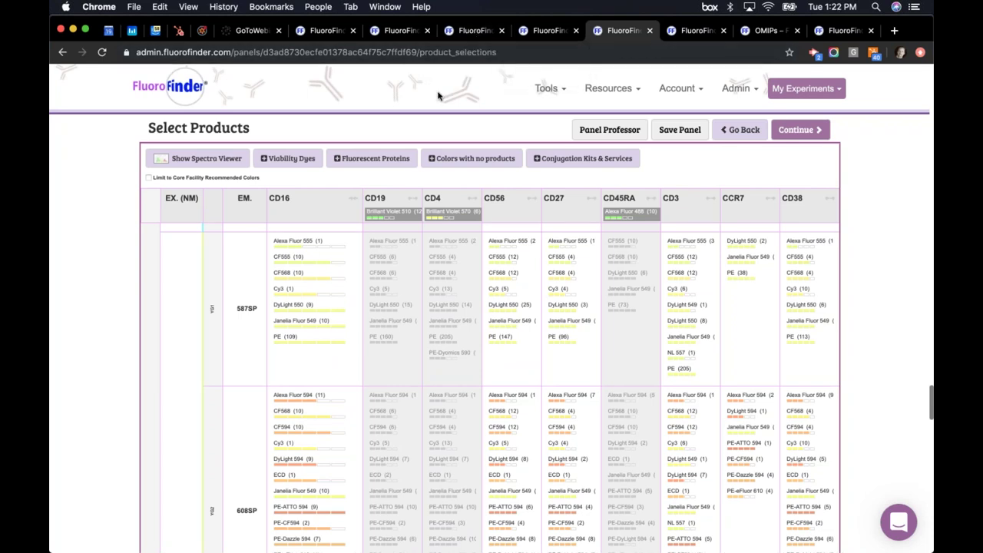
Return to the Canto 1 panel tab and open the APC-Cy7 products for CD8 in the 633 nm laser's 780/60 channel
click(469, 33)
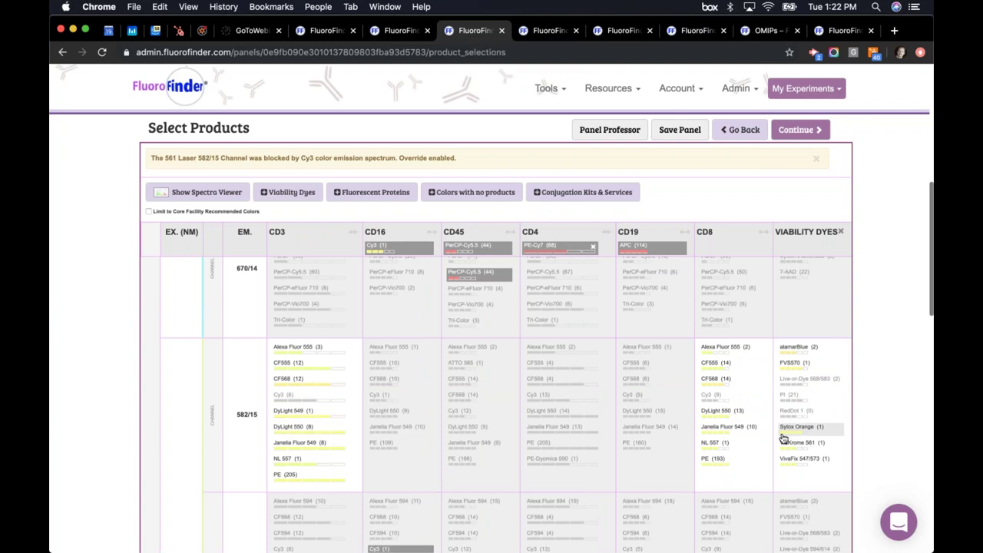
scroll(730, 426, down, 1)
scroll(736, 453, down, 10)
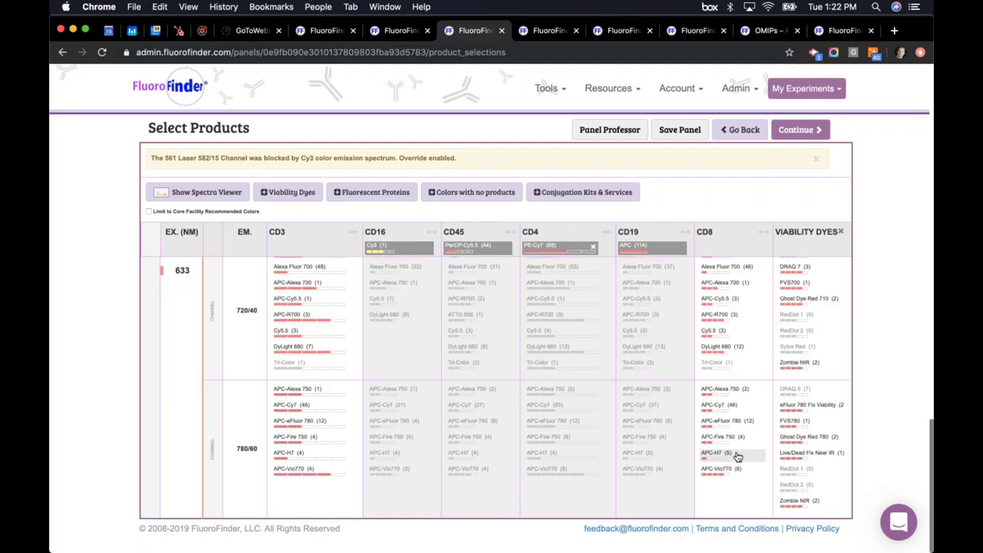
click(708, 413)
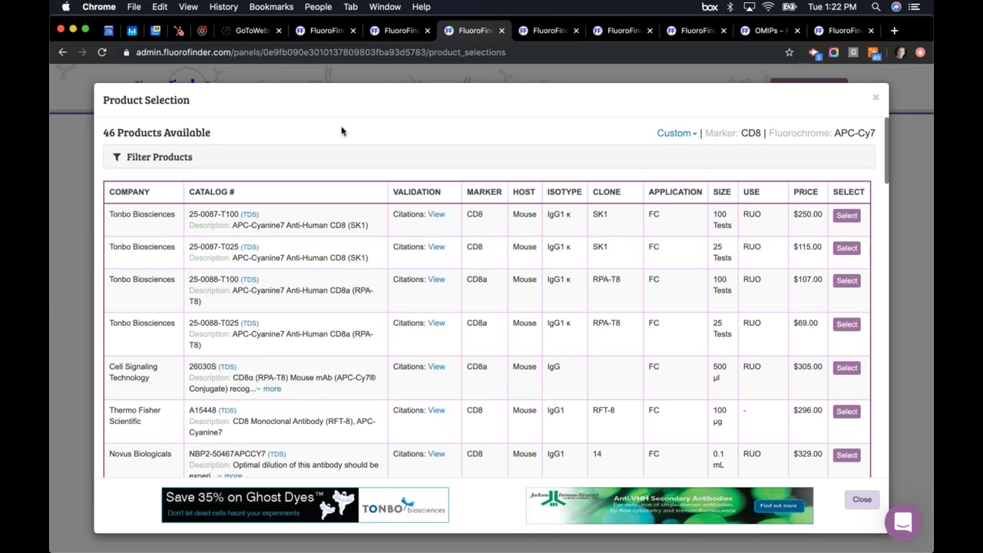
Filter the CD8 APC-Cy7 products to exclude suppliers SouthernBiotech, Sony, LifeSpan and BioGems, and the uses RUO and RUO_GMP
click(153, 160)
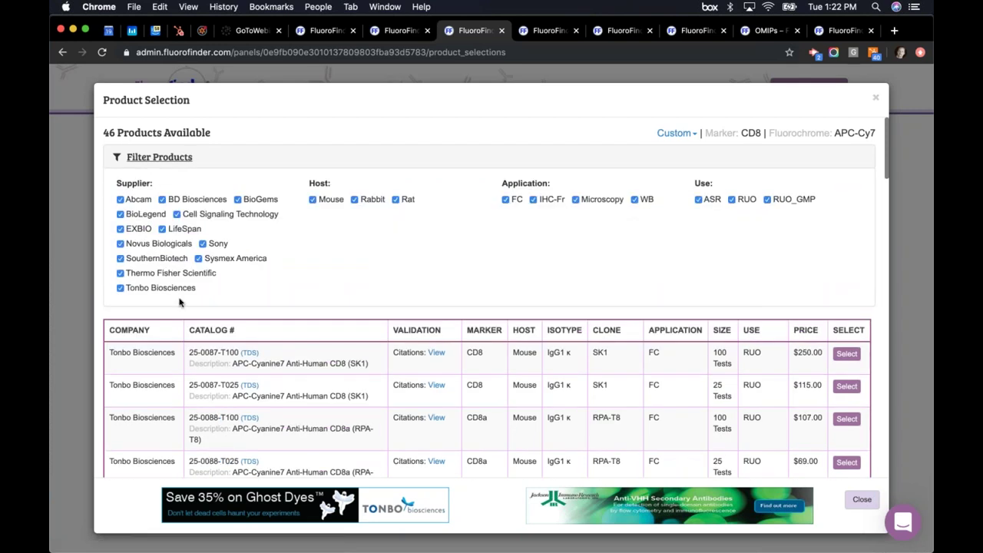
click(120, 260)
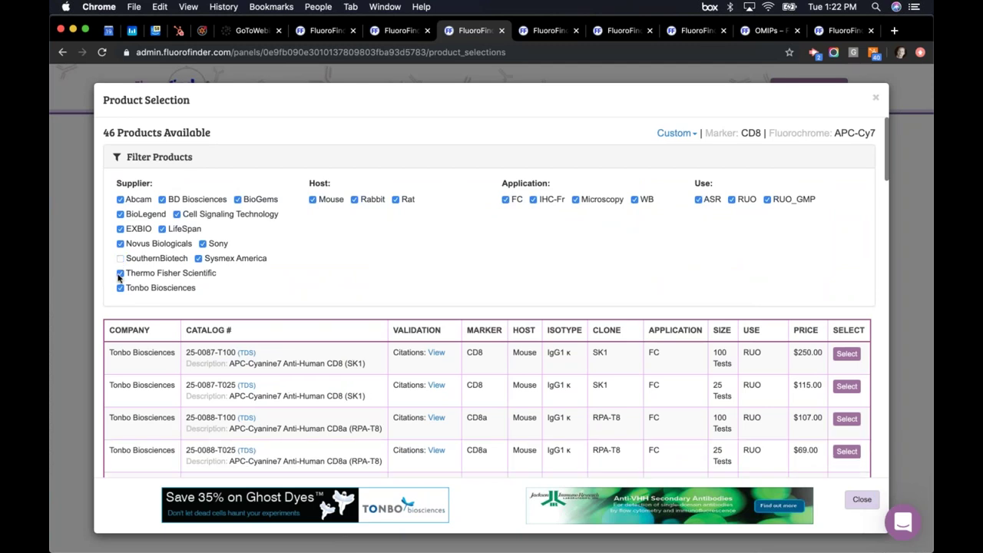
click(203, 244)
click(162, 230)
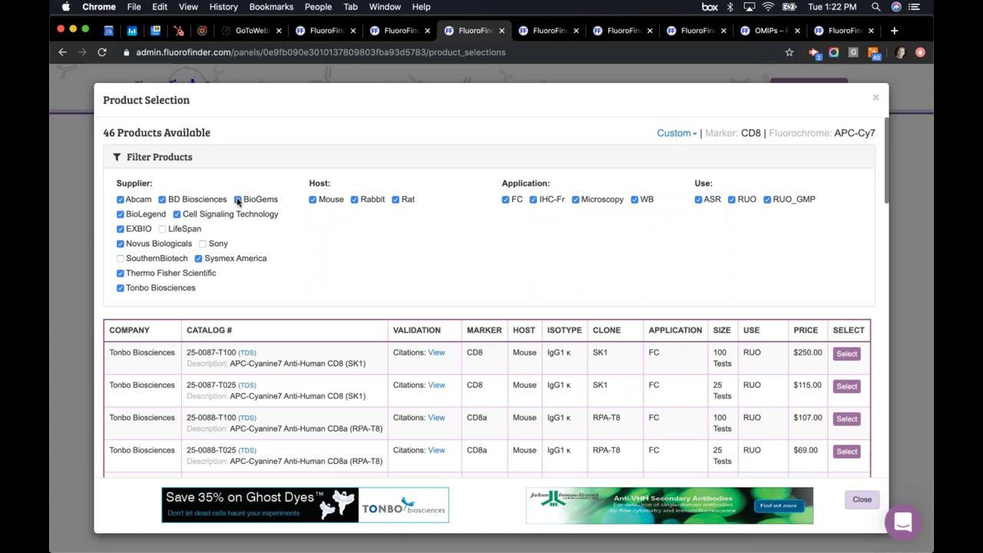
click(237, 199)
click(732, 199)
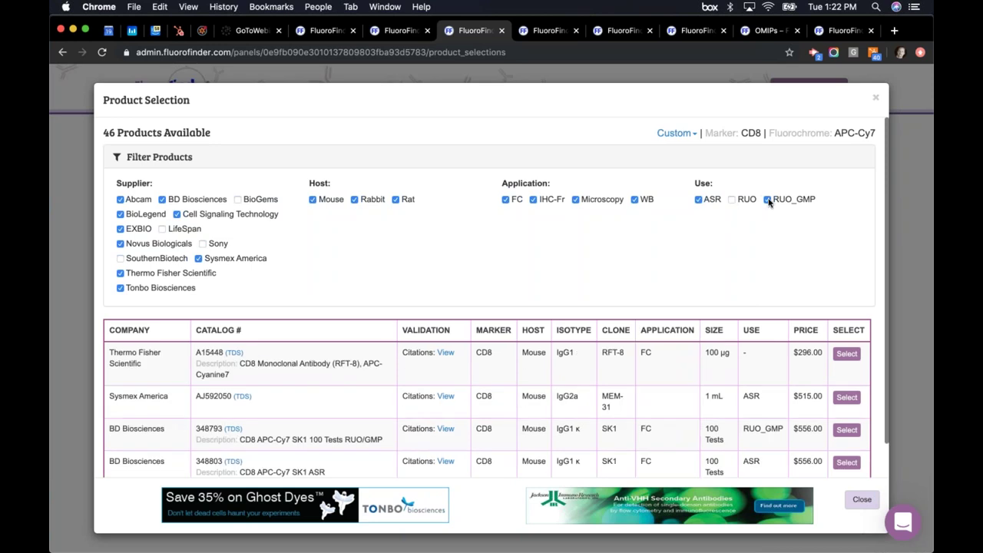
click(767, 200)
scroll(447, 388, down, 1)
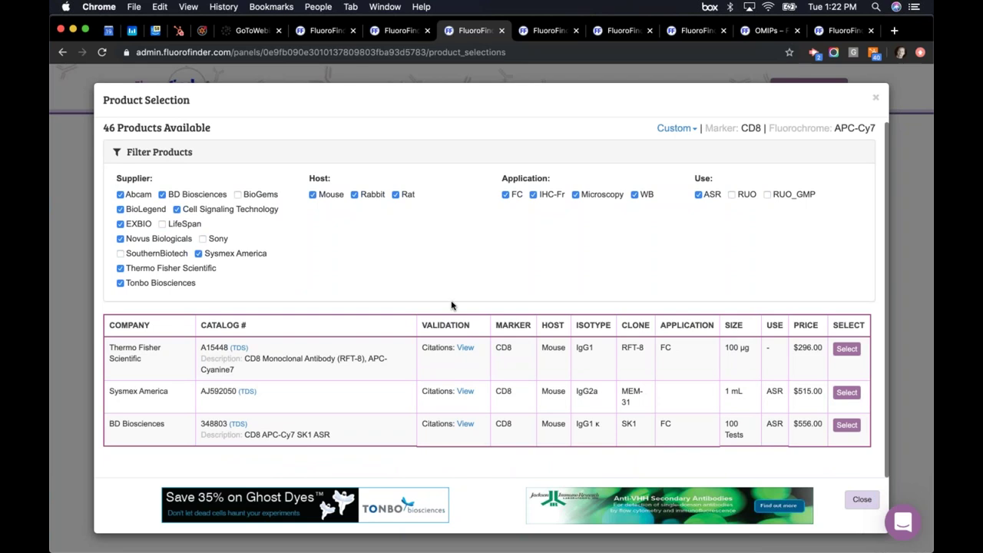
Collapse the product filters, select the Sysmex America antibody AJ592050 for CD8, and dismiss the Cy3 override notice
click(159, 152)
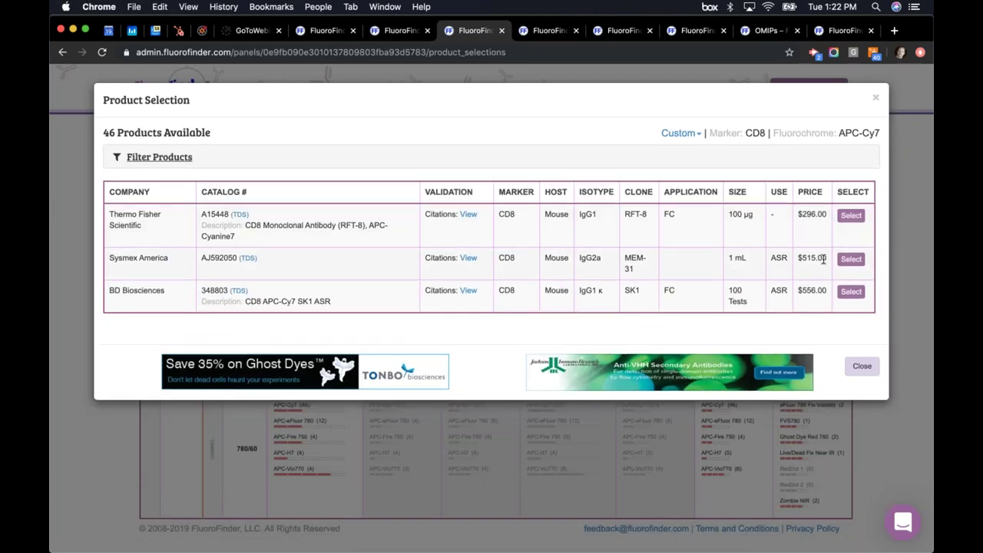
click(853, 261)
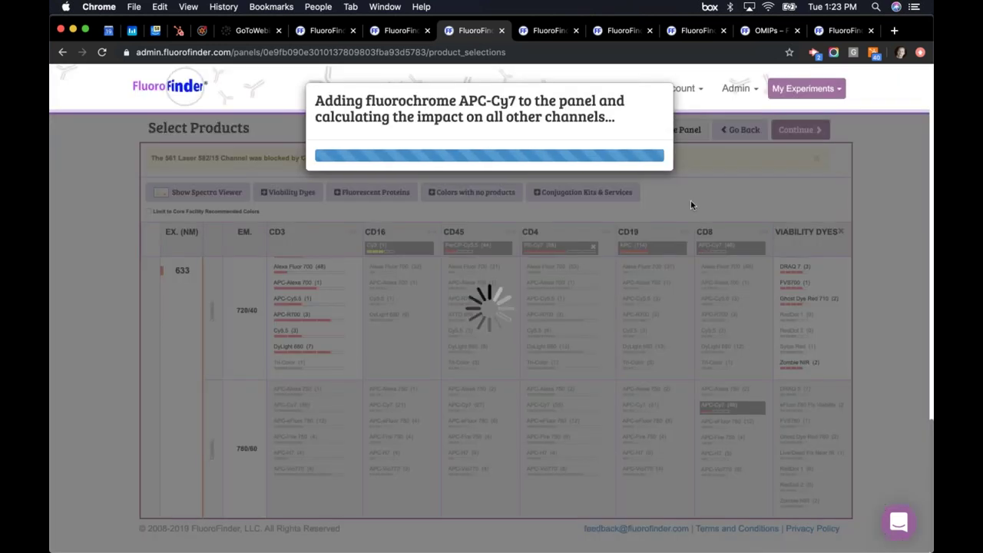
scroll(440, 385, up, 5)
scroll(461, 346, up, 3)
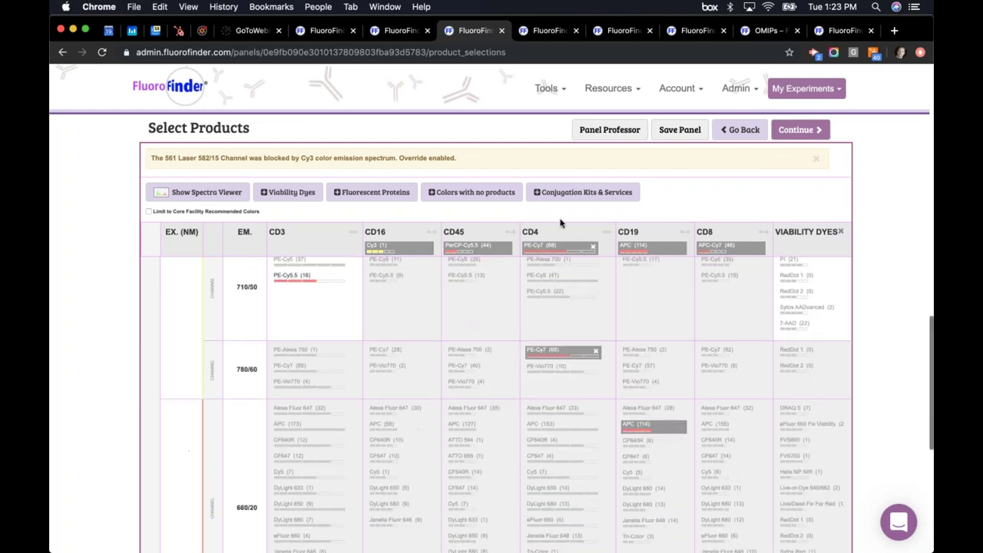
scroll(562, 221, up, 3)
click(814, 159)
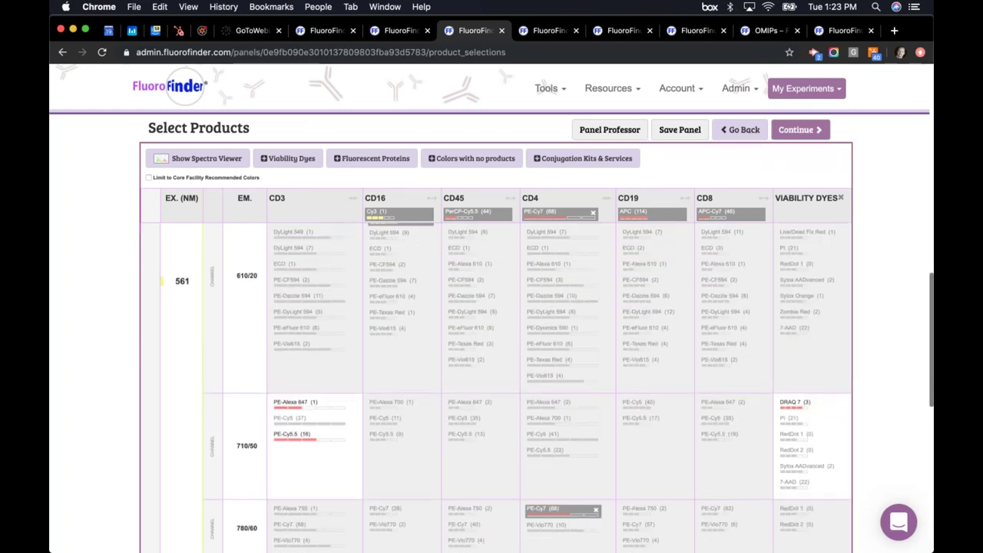
Show the spectra viewer for the Canto 1 panel and examine the selected fluorochromes' spectra under the 633 nm laser
scroll(424, 379, up, 4)
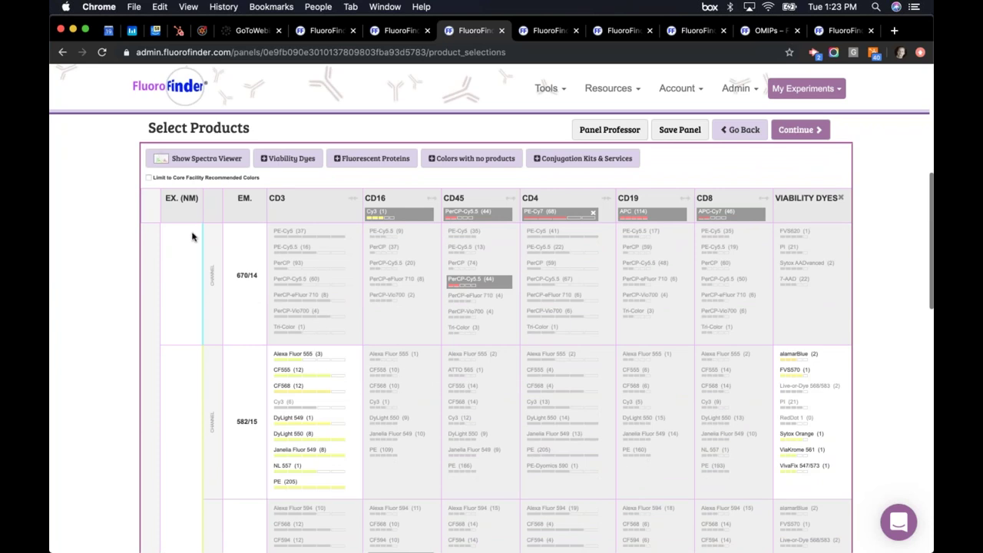
scroll(194, 238, up, 5)
click(203, 291)
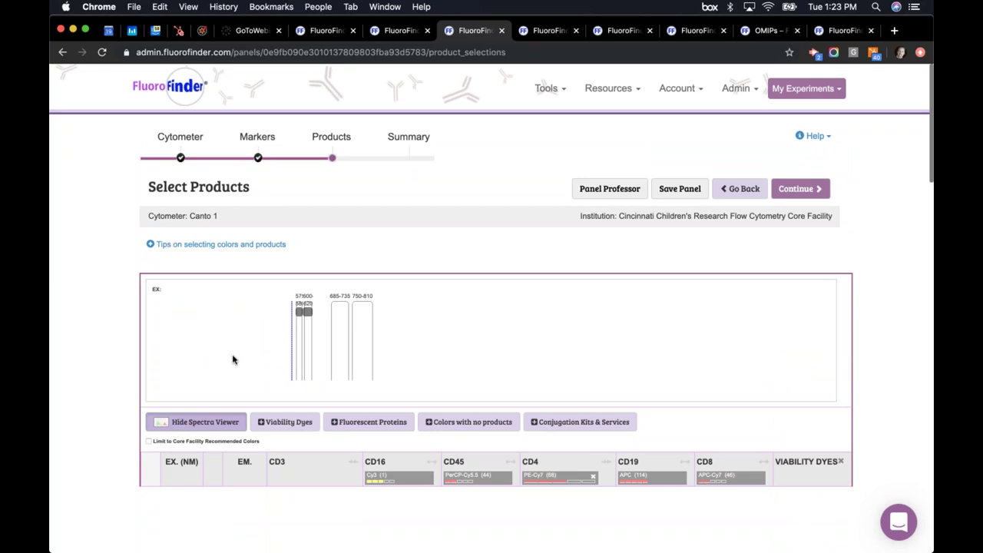
scroll(244, 408, down, 3)
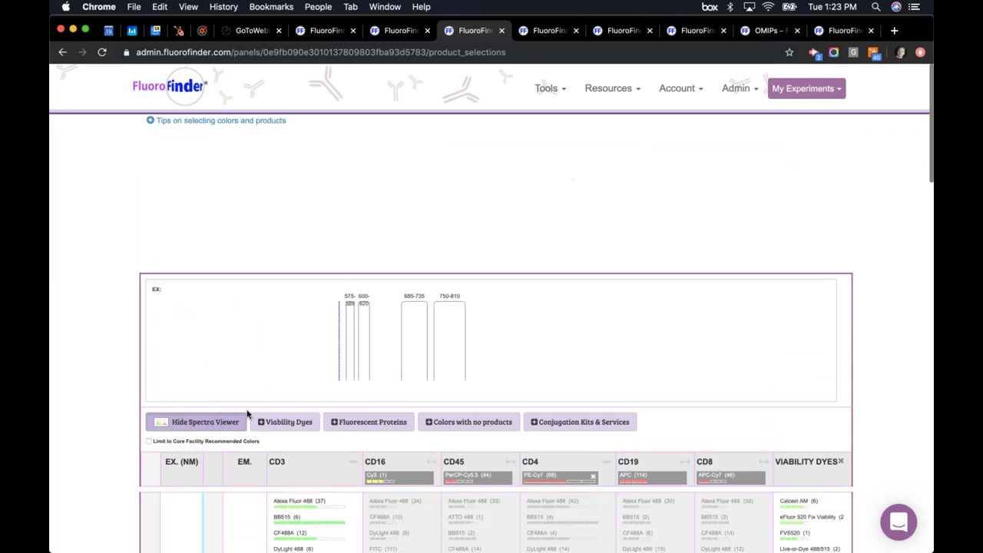
click(329, 425)
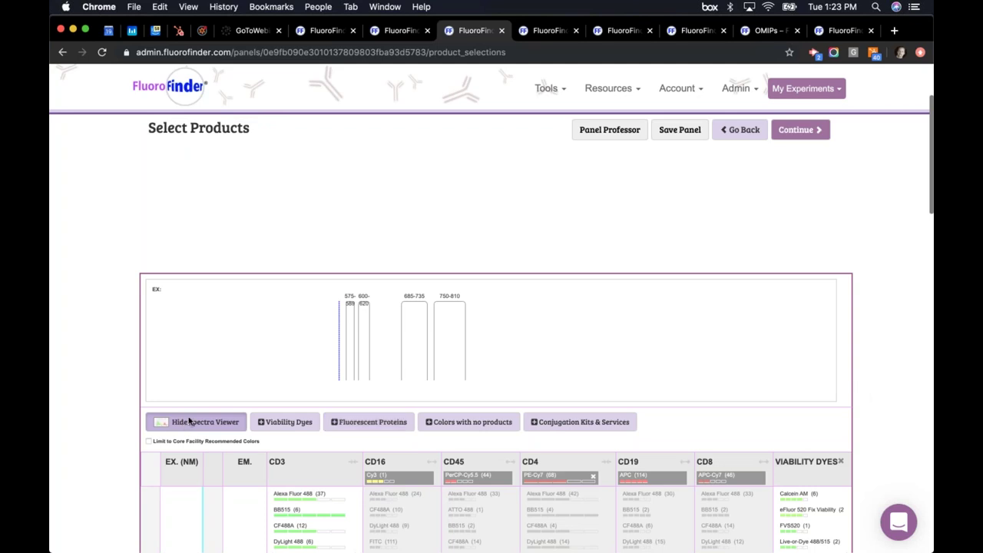
click(277, 427)
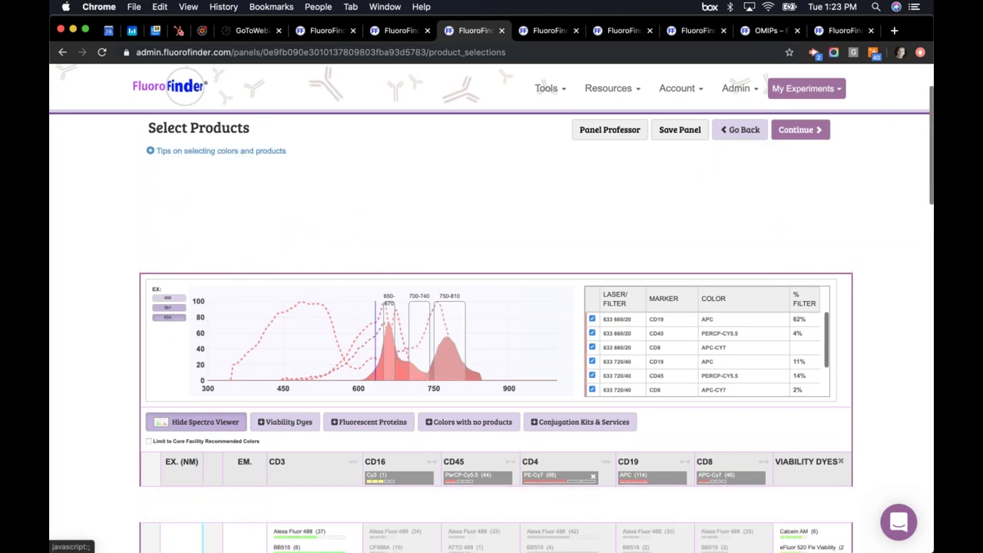
Compare the Canto 1 panel's spectra under the 561, 488 and 633 nm excitation lasers
click(167, 306)
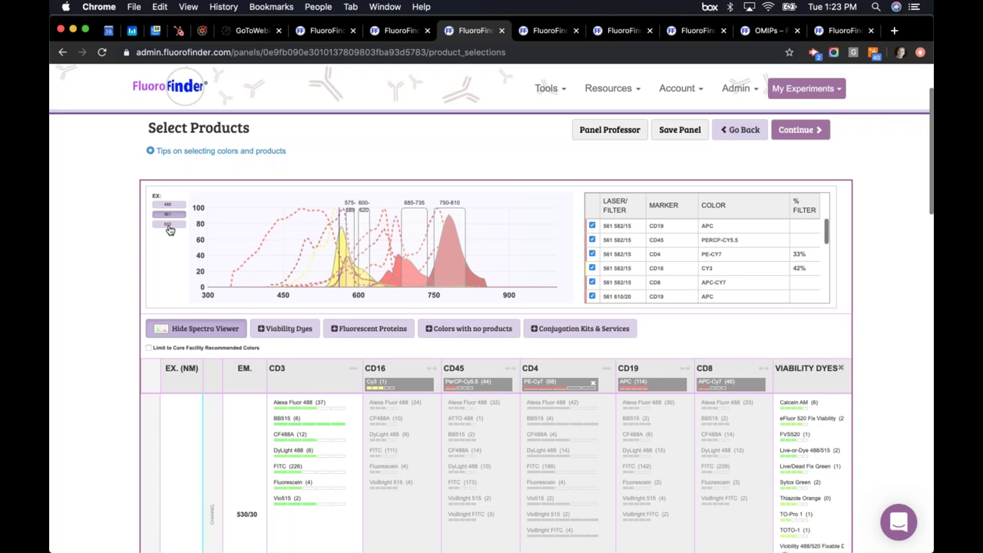
click(170, 230)
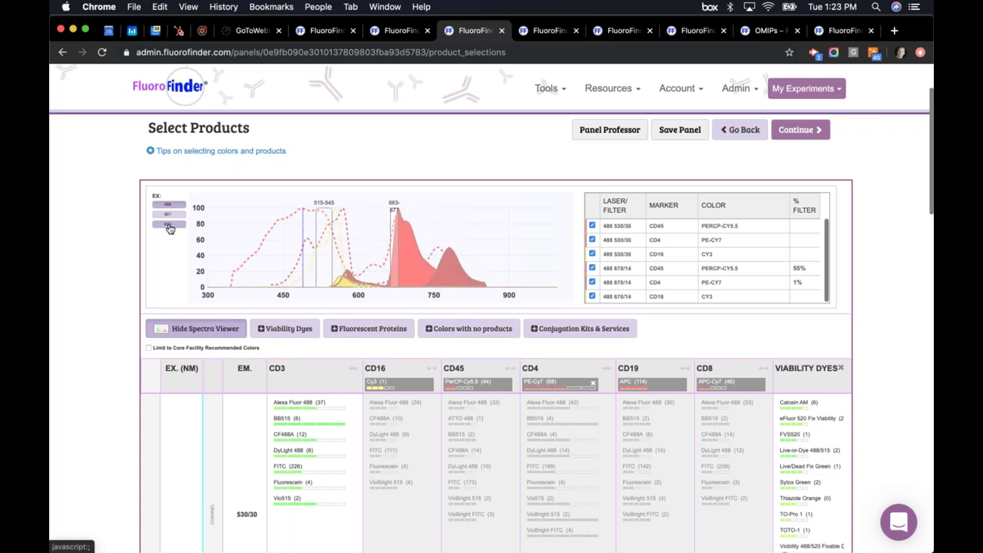
click(169, 228)
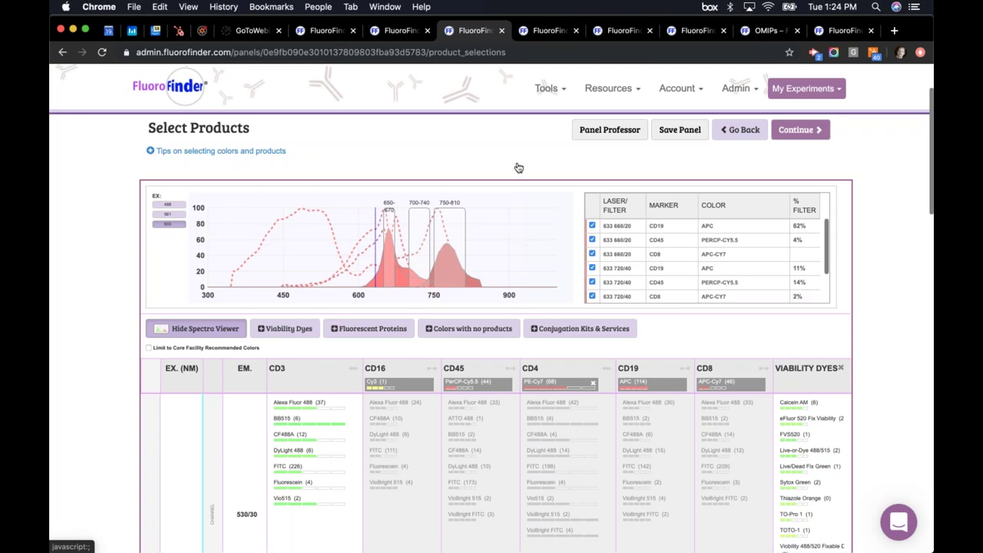
Switch to the standalone Spectra Viewer and examine its plotted spectra, fluorophore list and machine, laser and filter options
click(837, 31)
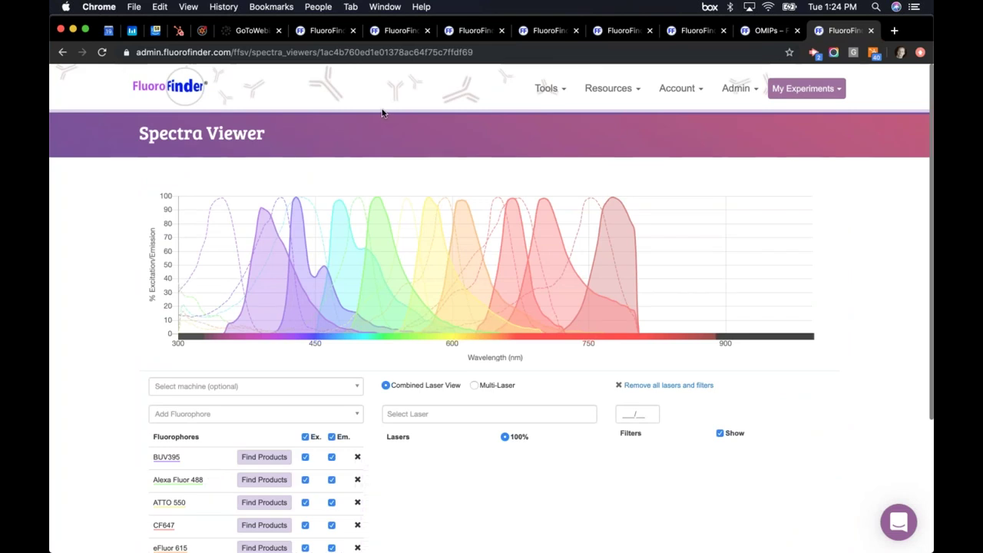
click(560, 89)
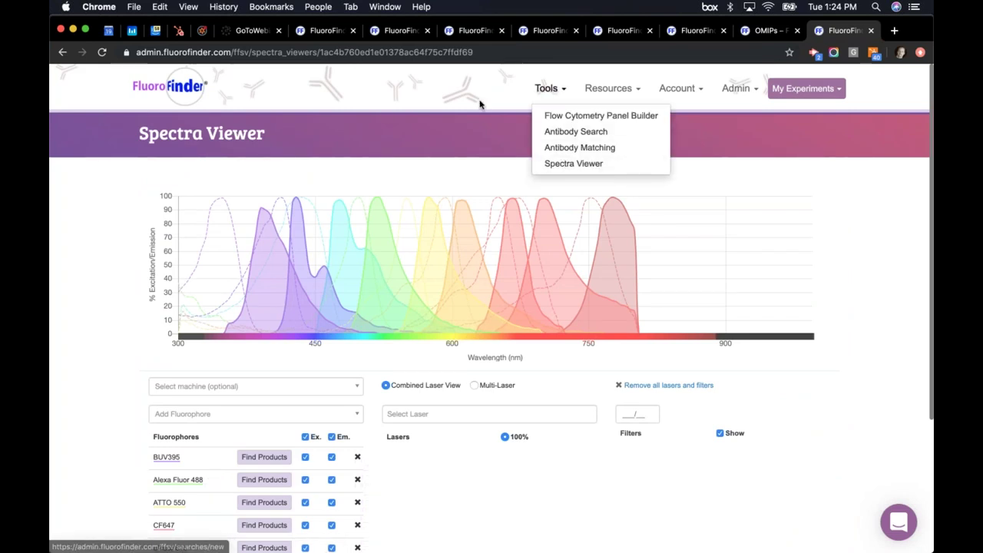
scroll(277, 266, down, 1)
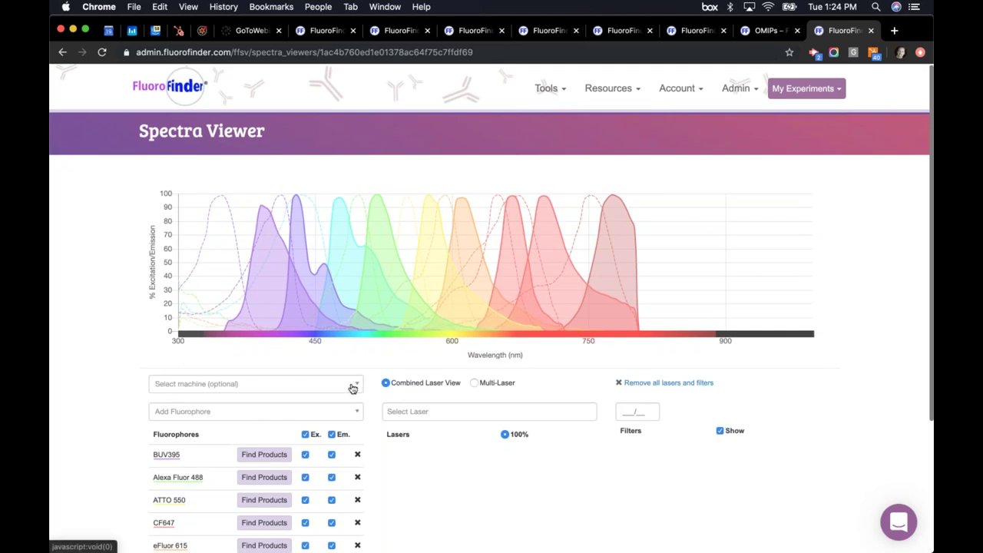
scroll(119, 352, down, 5)
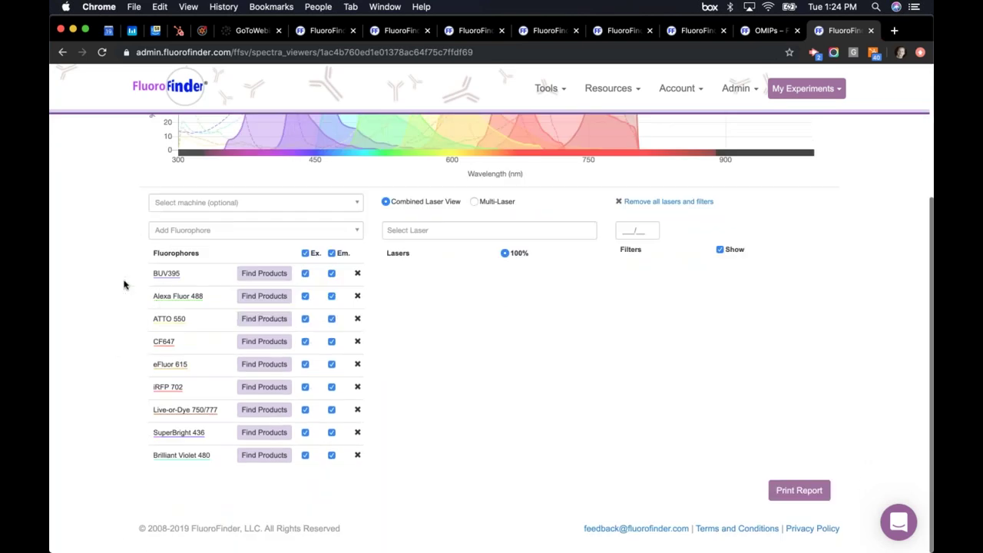
scroll(126, 283, up, 1)
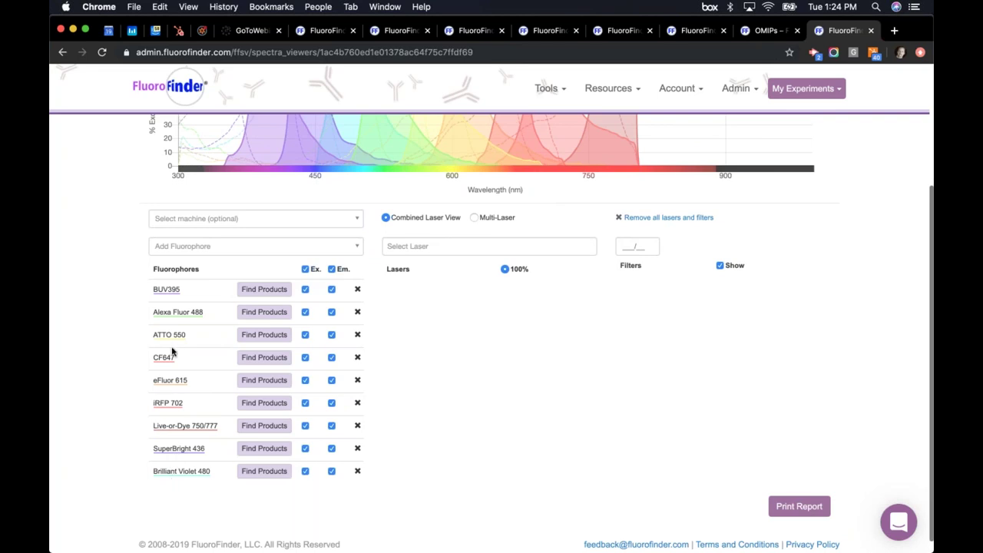
scroll(173, 352, up, 3)
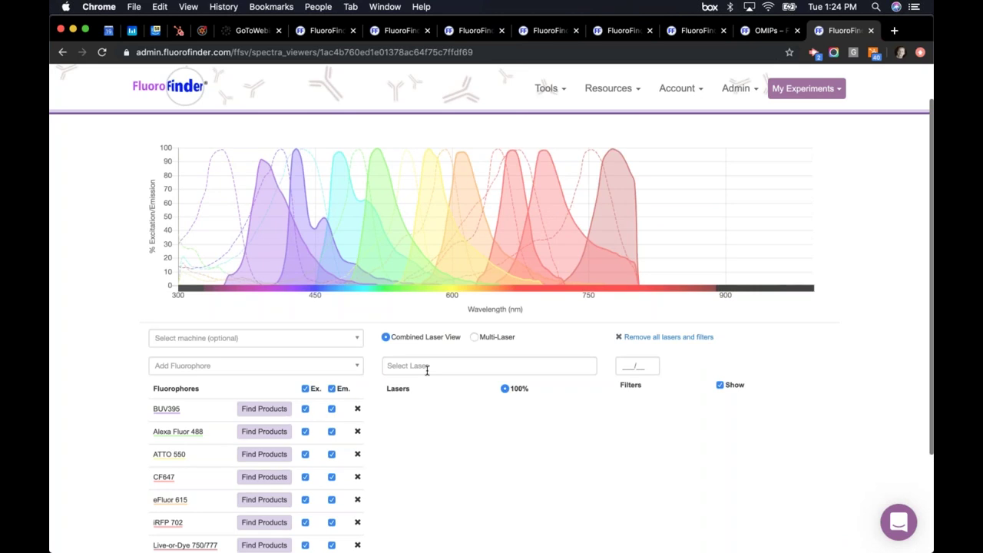
Add a 450/50 filter to the standalone Spectra Viewer plot
click(633, 366)
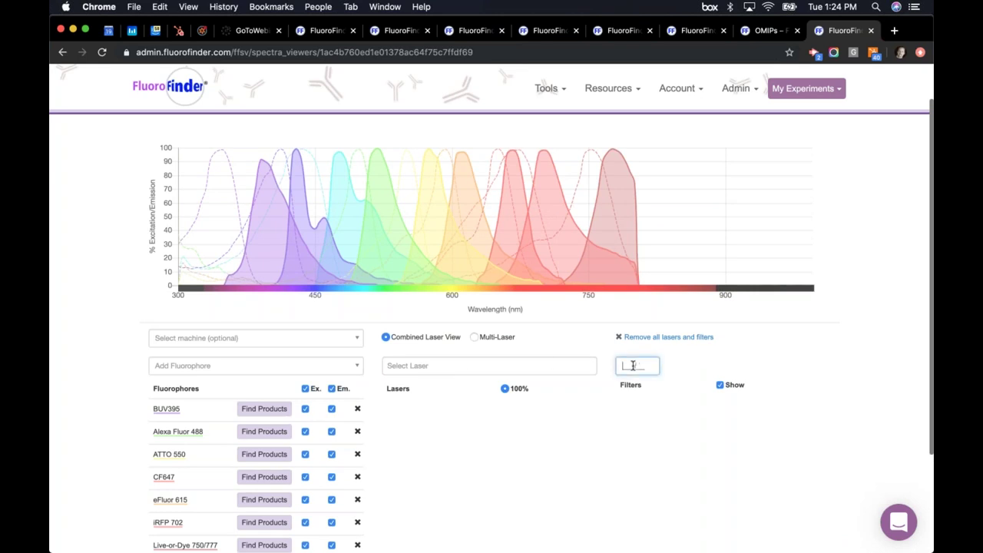
text(450/50)
key(Return)
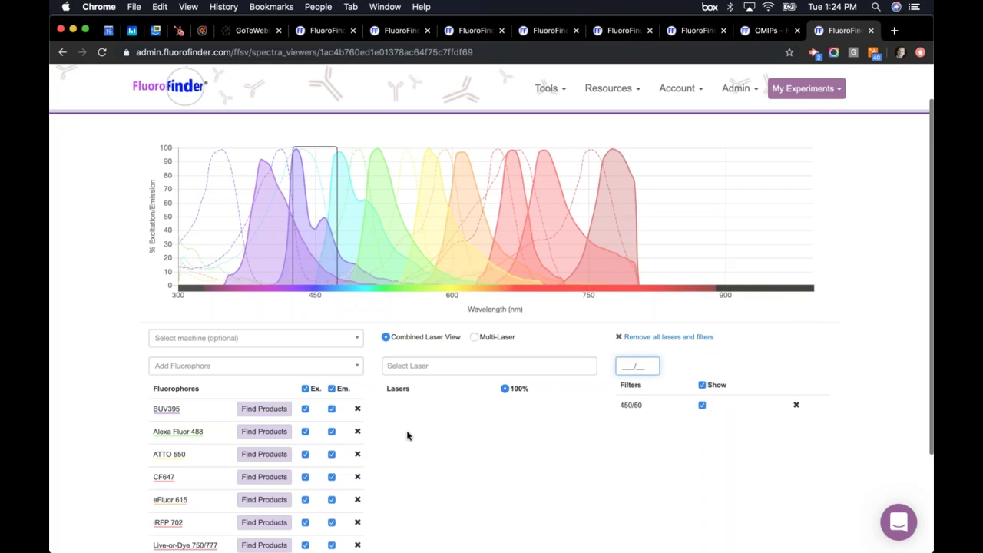
scroll(397, 161, up, 3)
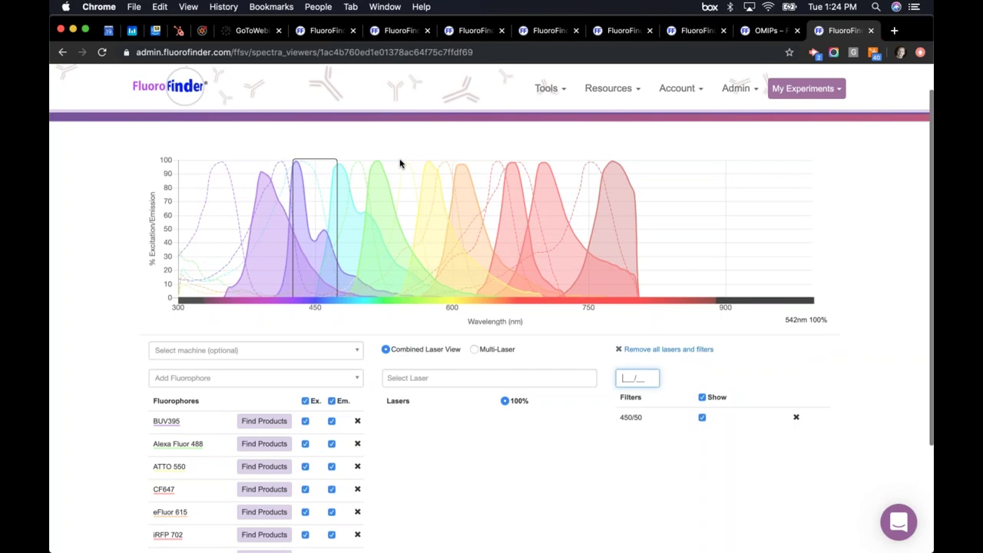
Return to the Canto 1 panel, hide its spectra viewer and review the viability dyes and add-on product options
click(463, 33)
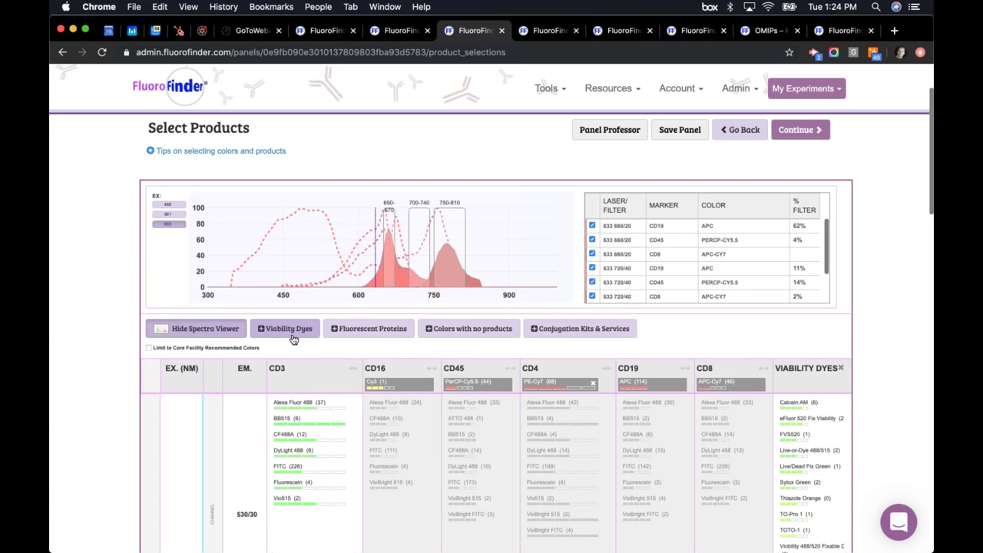
click(190, 333)
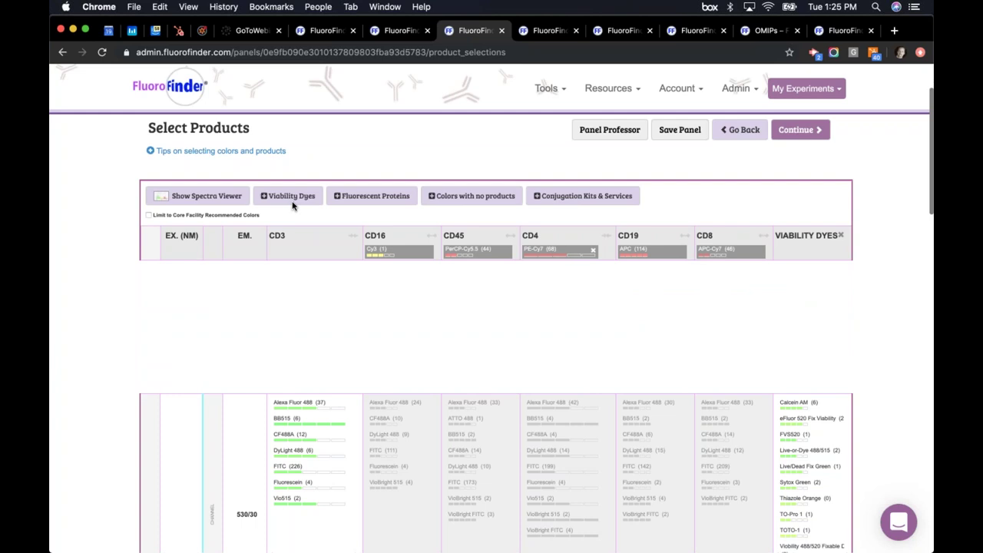
click(372, 198)
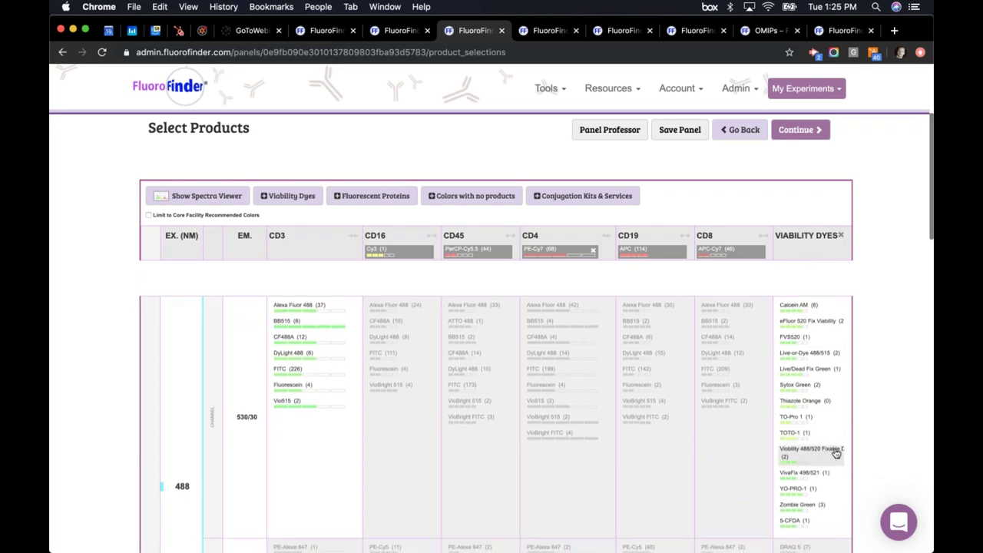
scroll(835, 437, down, 3)
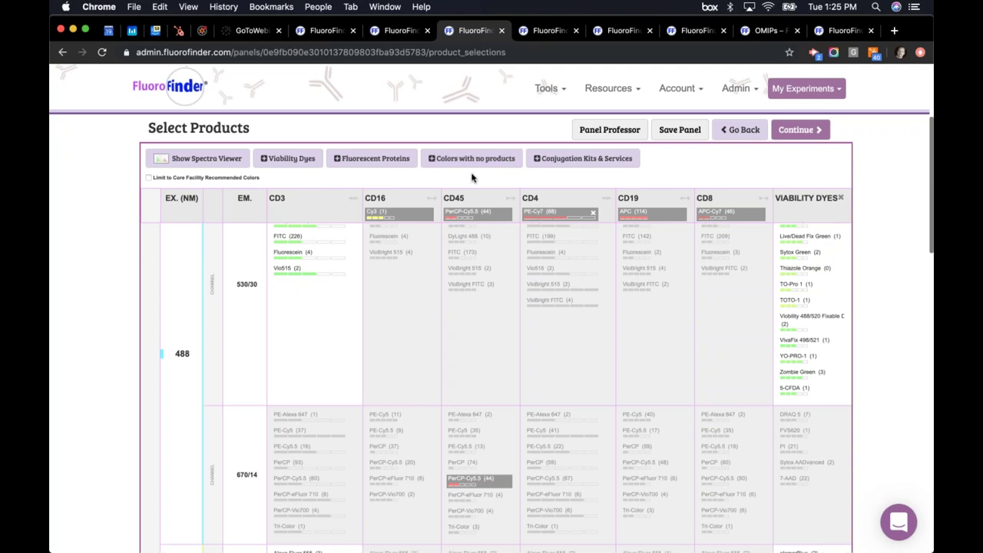
scroll(472, 178, up, 3)
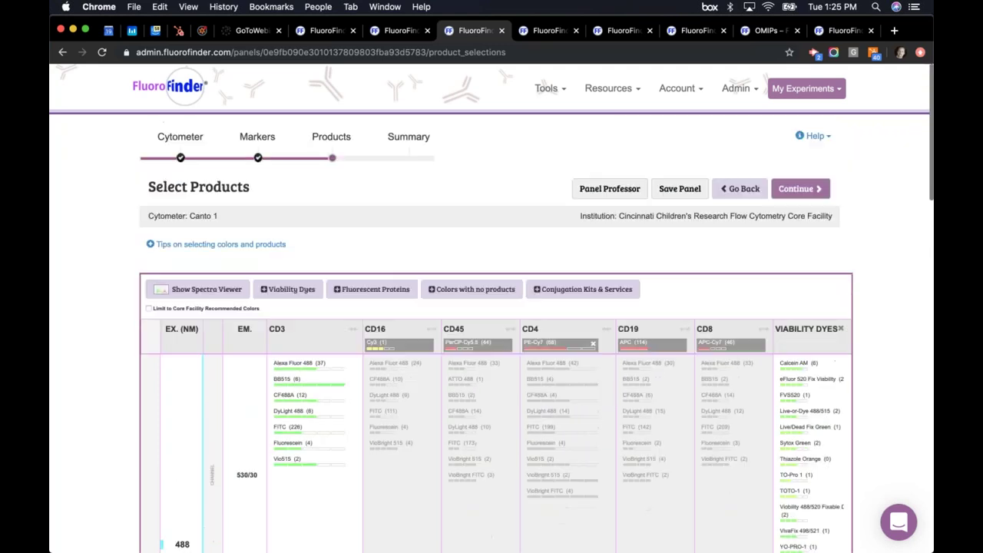
Continue to the Canto 1 panel summary and view the available export formats
click(802, 190)
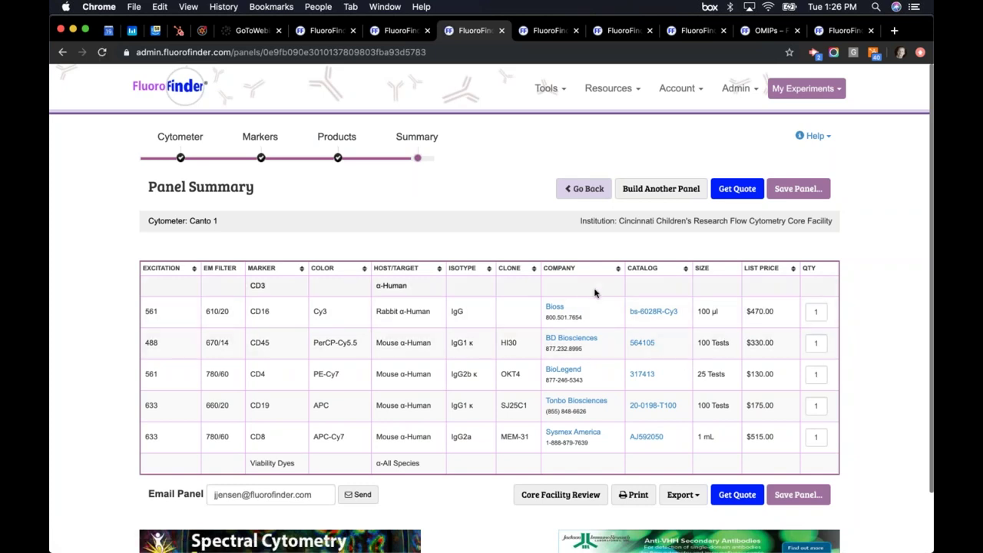
scroll(607, 399, down, 1)
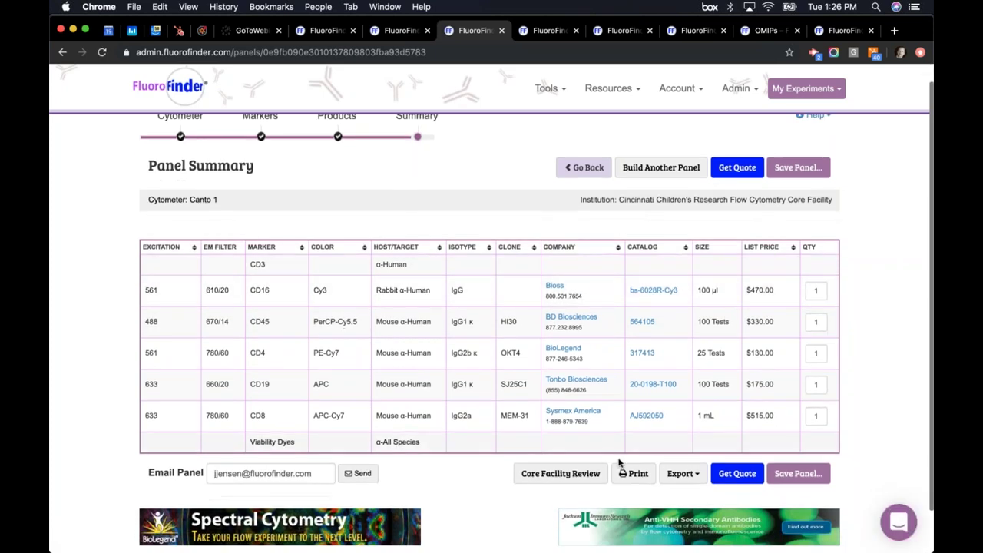
click(683, 473)
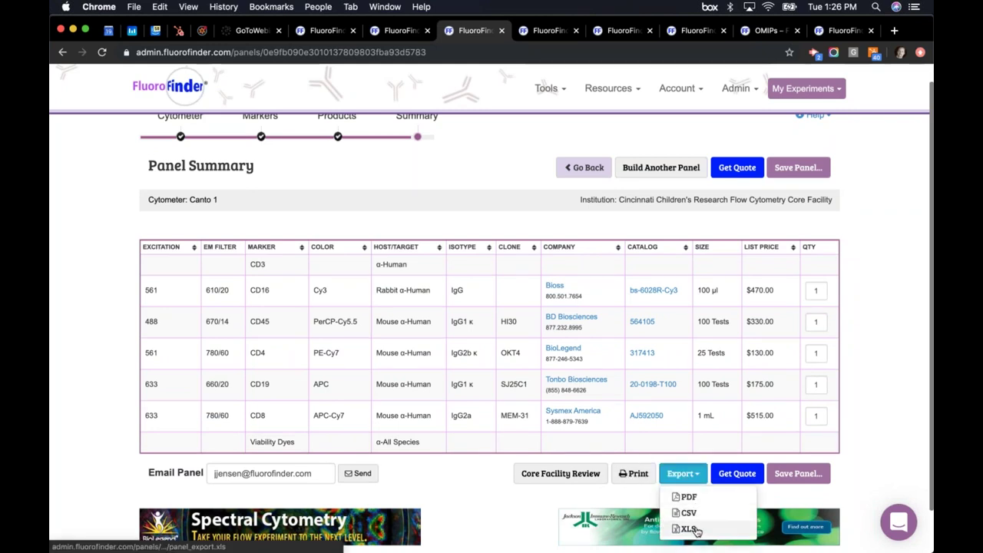
scroll(591, 184, up, 2)
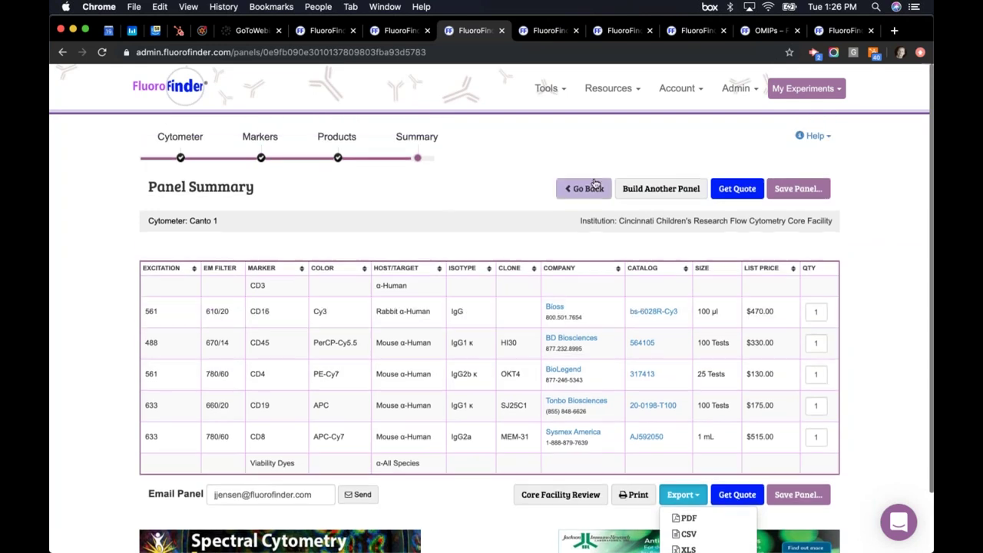
Try the panel name "test" and the Demo group save destination in the Save Panel dialog, and close it without saving
click(798, 188)
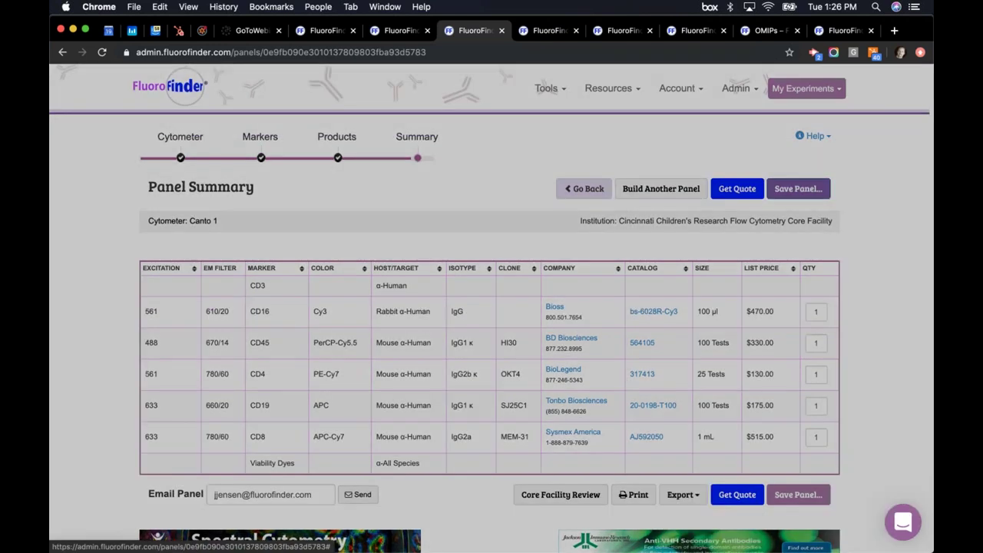
click(381, 201)
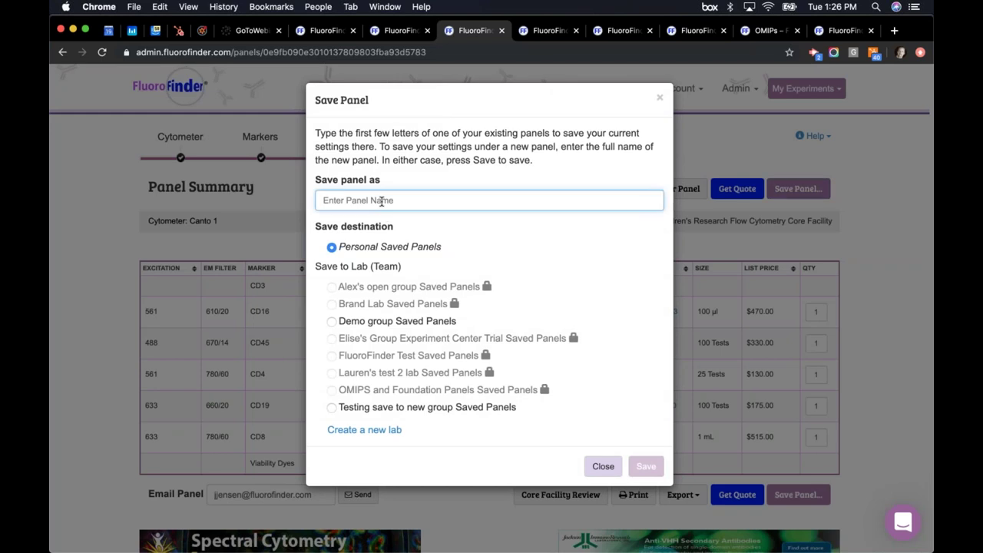
text(test)
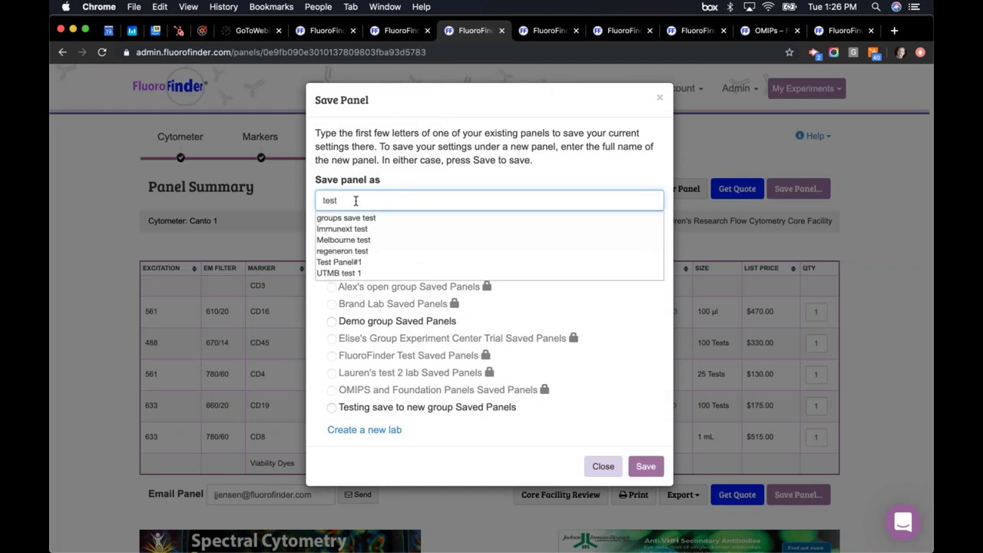
key(BackSpace)
key(BackSpace)
key(BackSpace)
key(BackSpace)
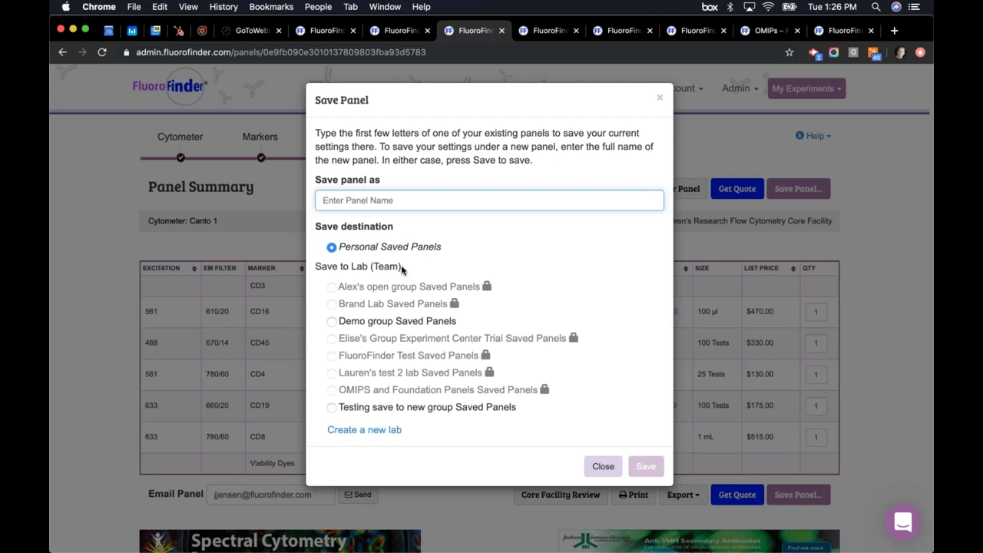
click(332, 322)
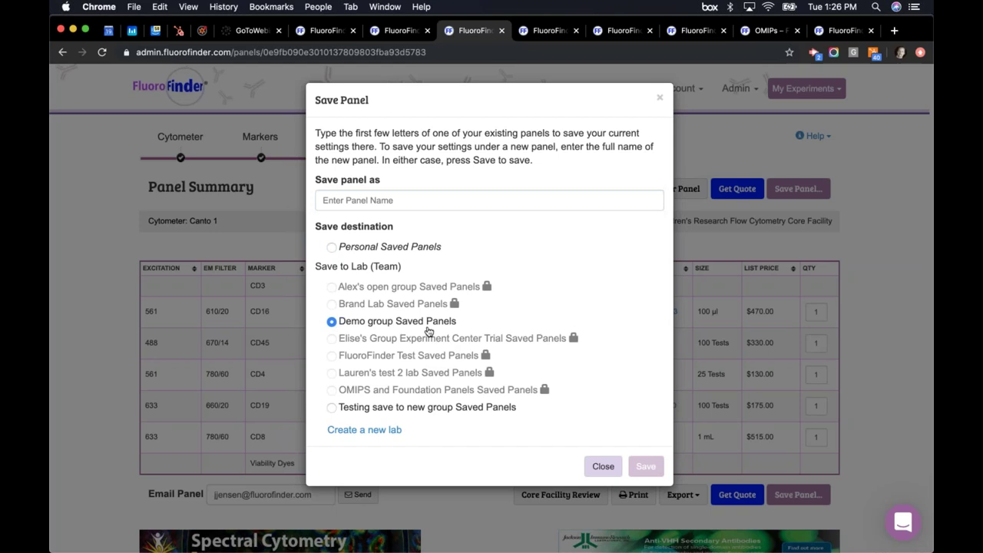
click(332, 247)
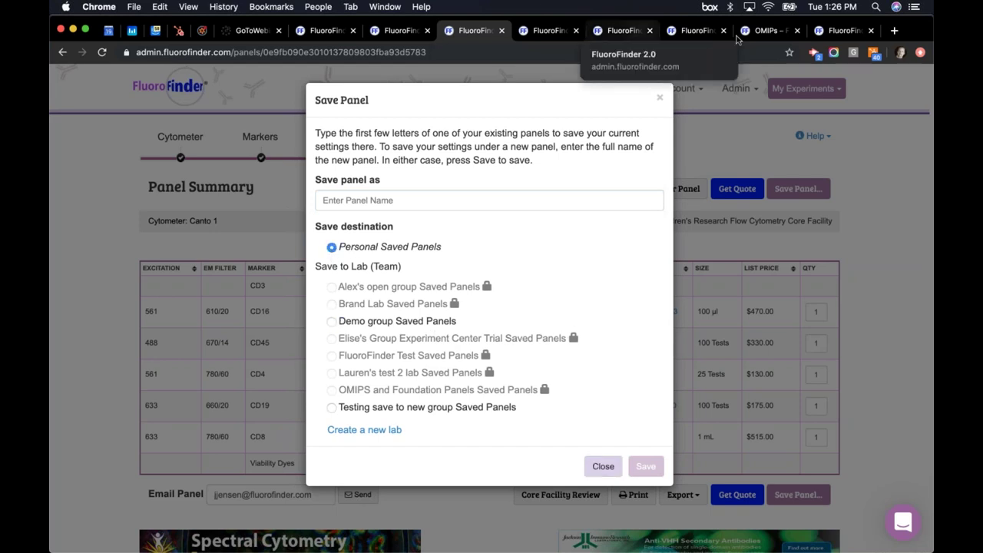
click(660, 101)
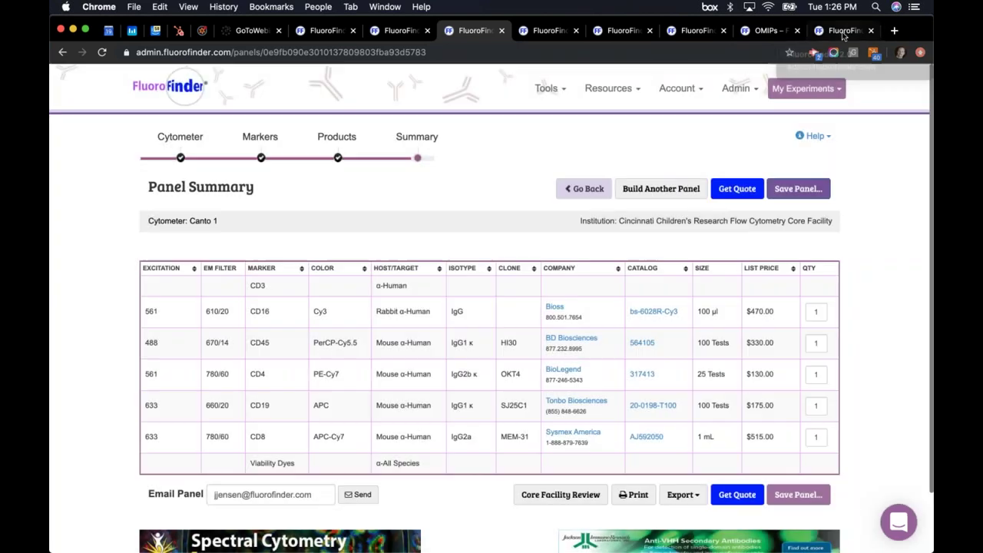
Switch to the Saved Lists and Panels page, view the saved panel list and examine Demonstration panel #1234
click(841, 32)
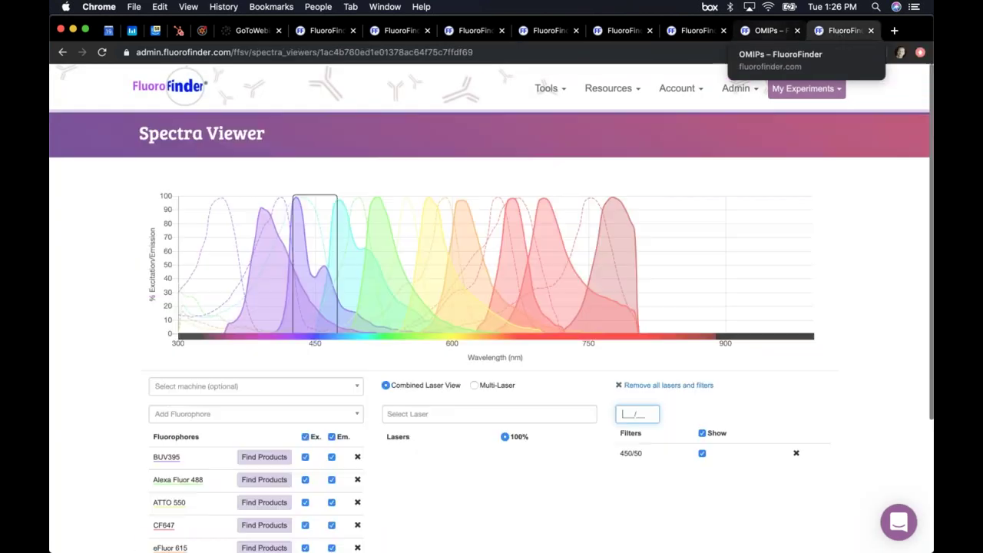
click(696, 32)
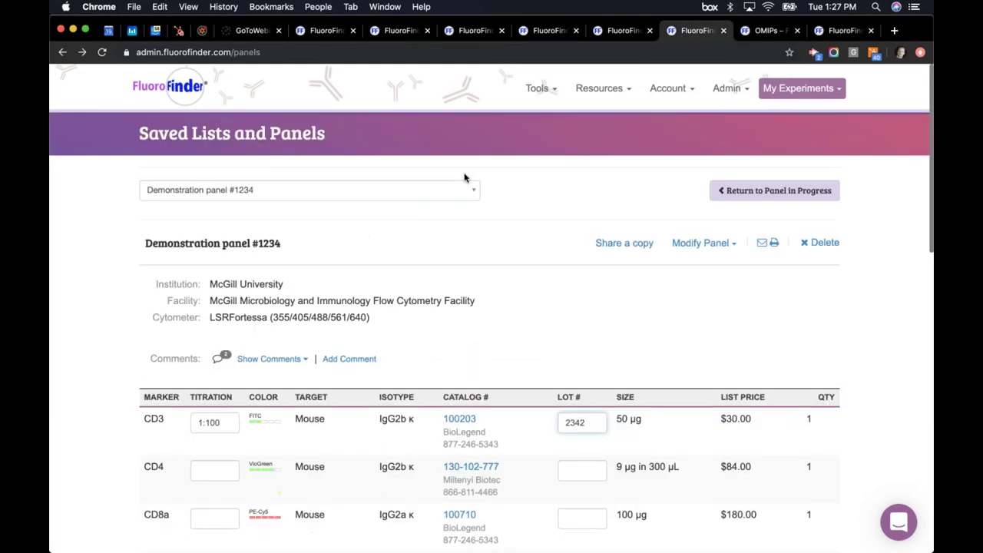
click(471, 198)
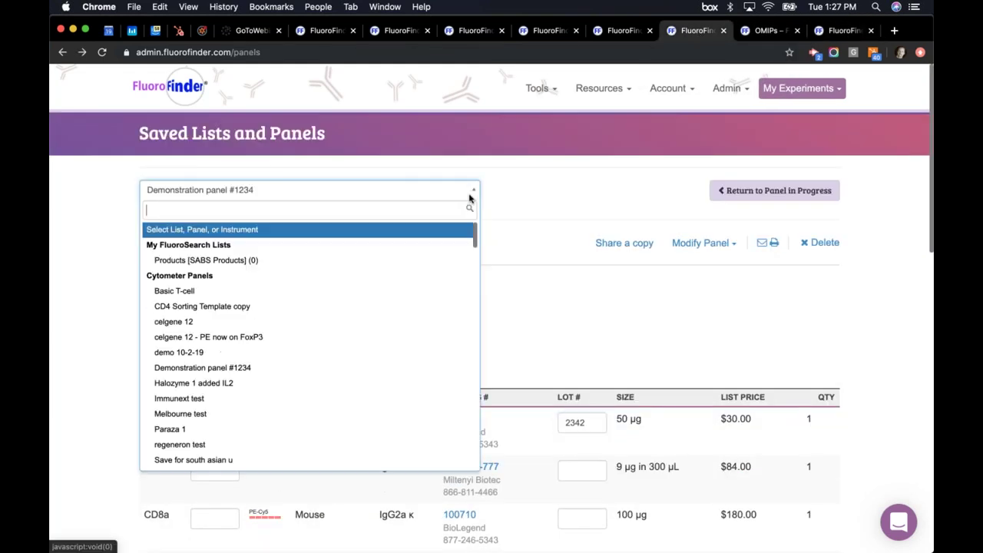
click(522, 192)
scroll(544, 283, down, 3)
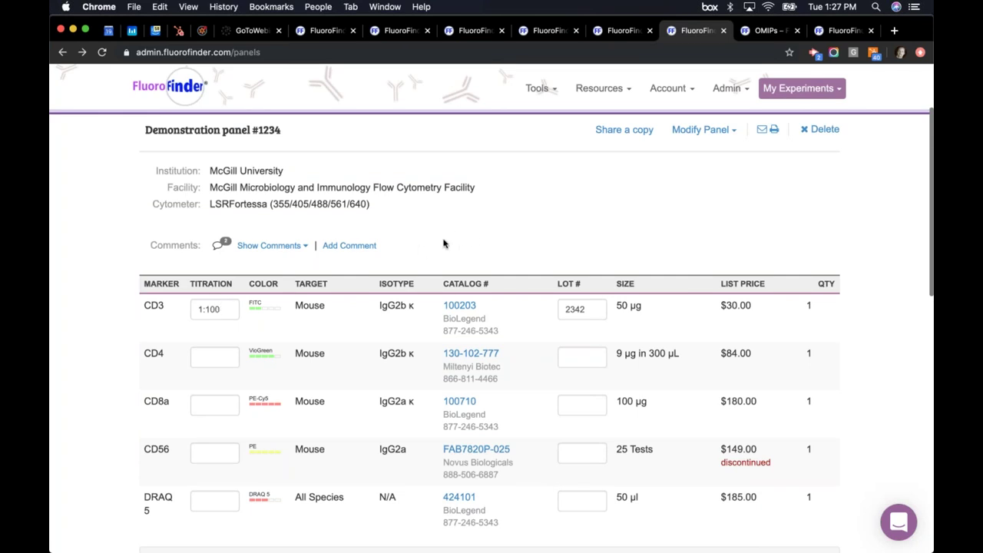
Set CD4's titration to 1:500 and its lot number to 123447 in Demonstration panel #1234
click(212, 355)
text(1:500)
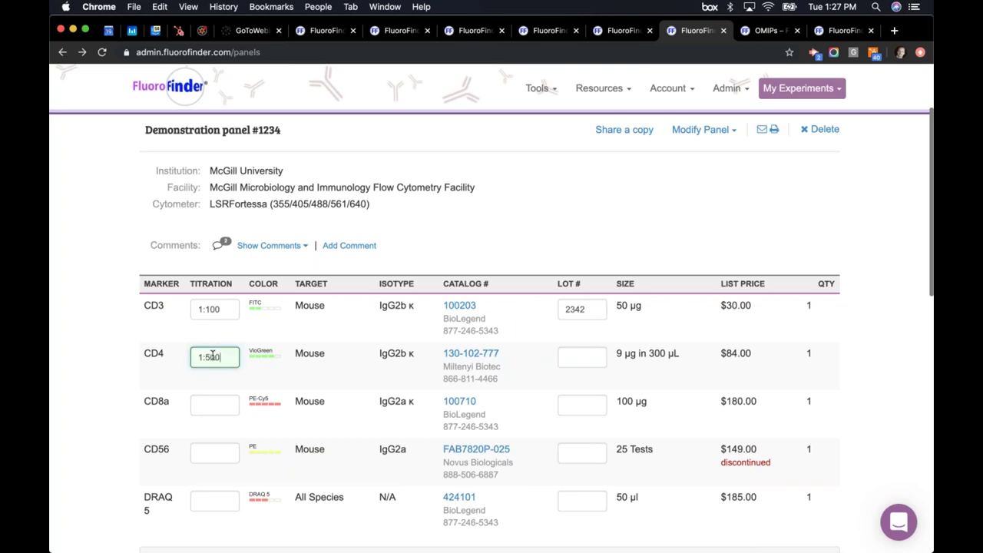
click(580, 357)
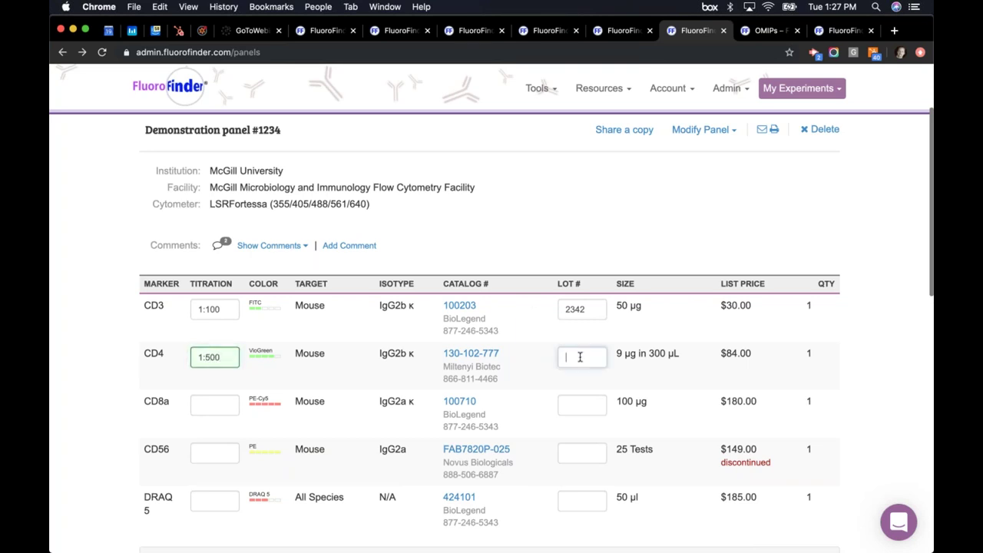
text(123447)
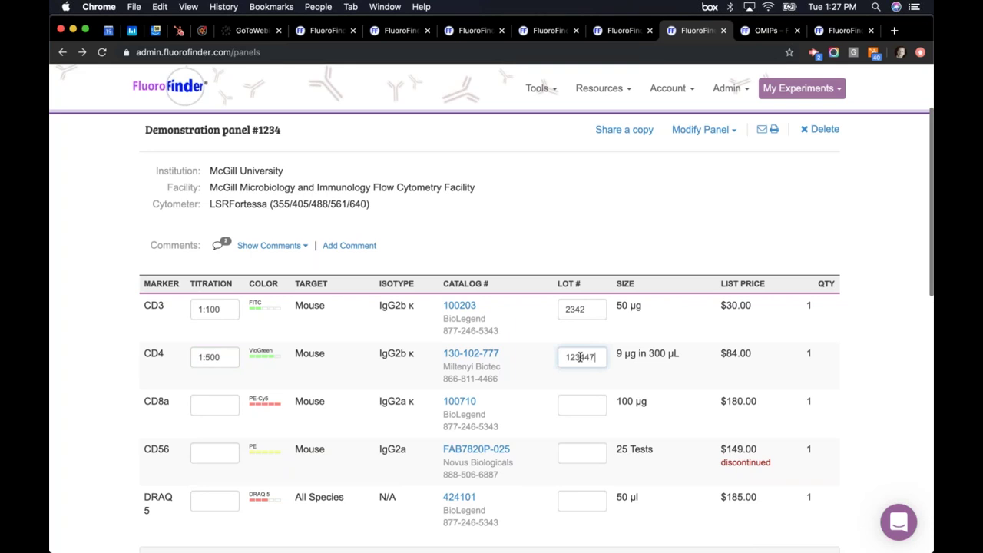
Show the public comments on Demonstration panel #1234 and collapse them again
click(384, 264)
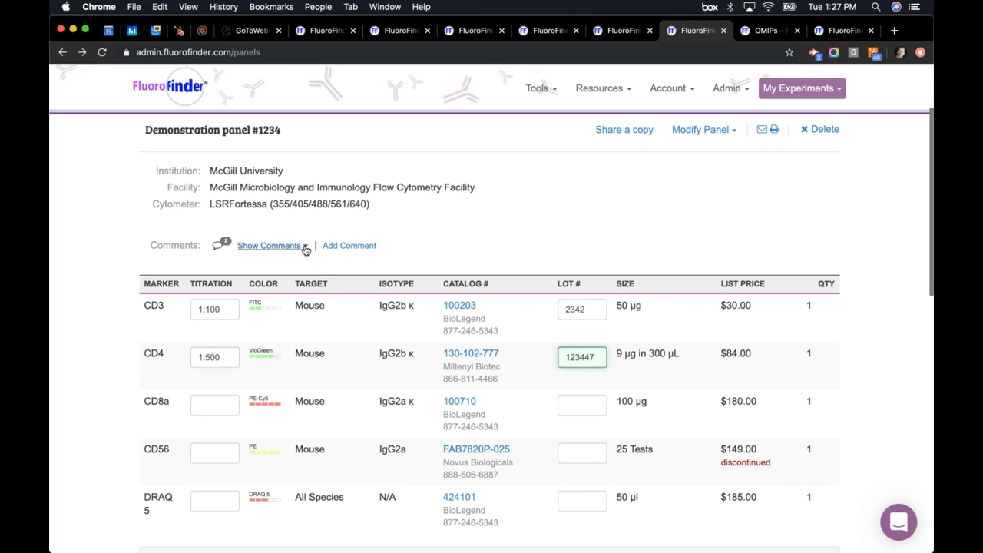
click(304, 246)
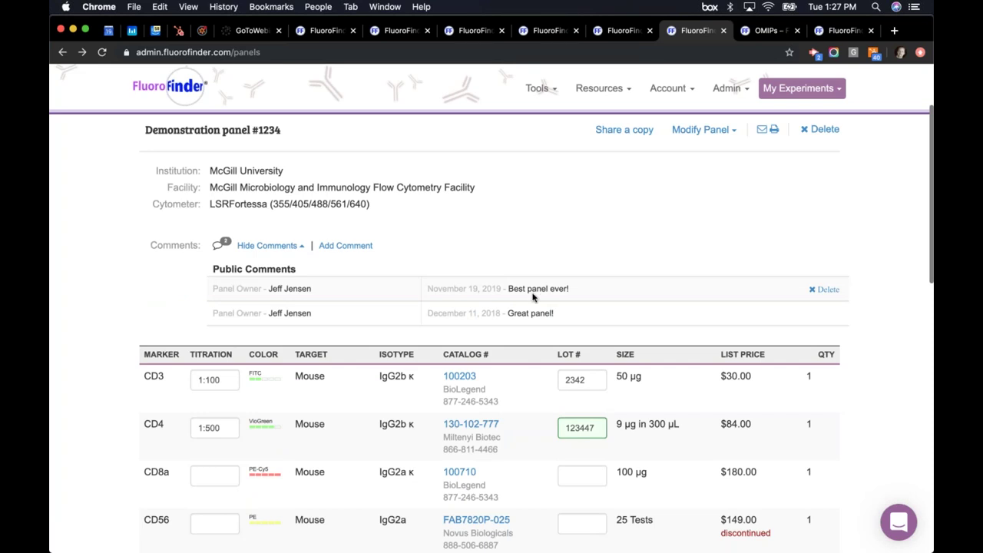
click(300, 247)
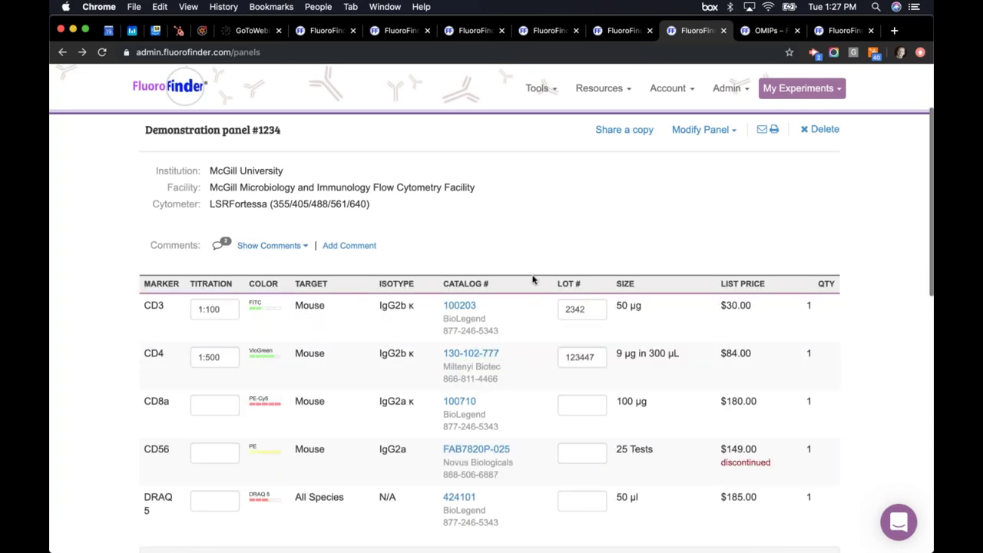
Switch the Spectra Viewer of Demonstration panel #1234 to Multi-Laser and examine the separate spectra plots for each laser
scroll(699, 419, down, 1)
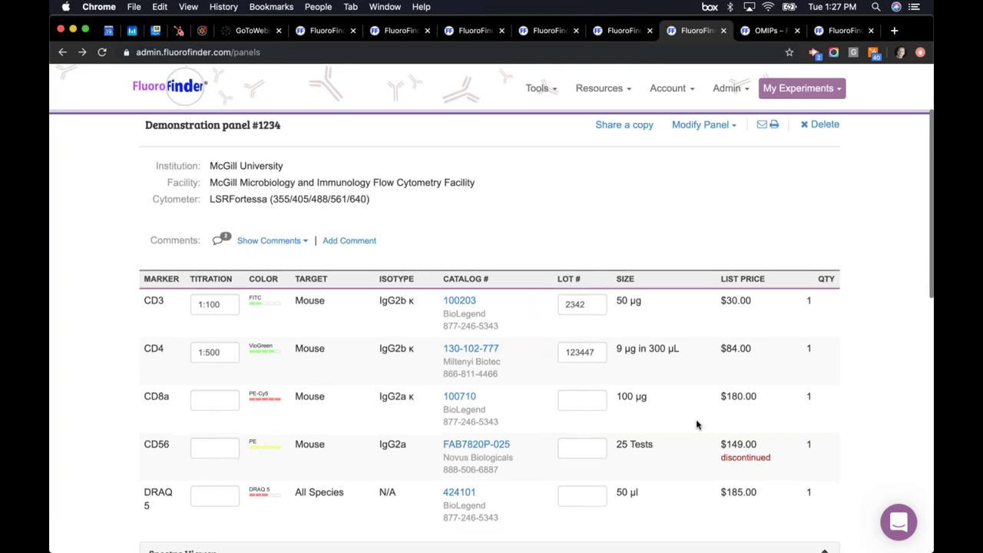
scroll(487, 412, down, 5)
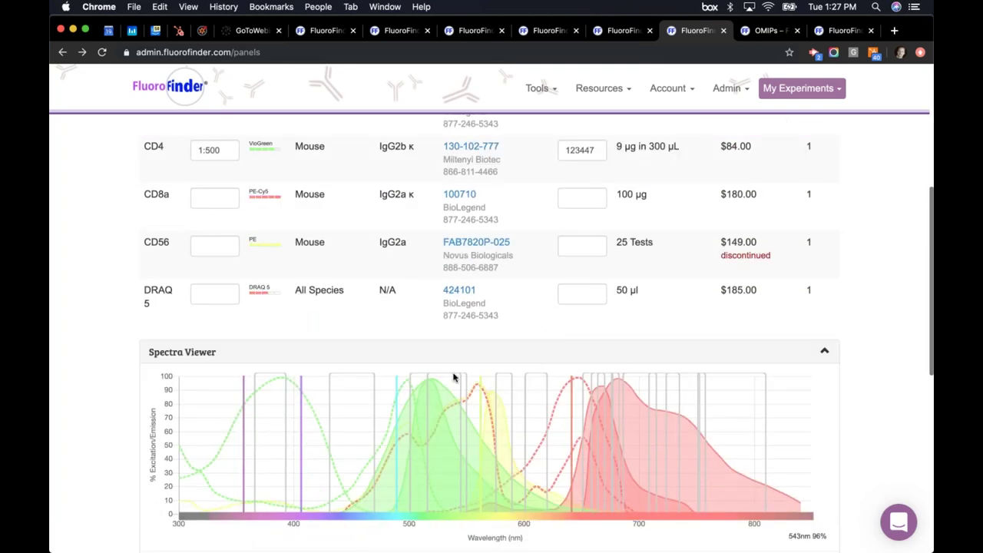
scroll(455, 381, down, 2)
scroll(527, 432, down, 3)
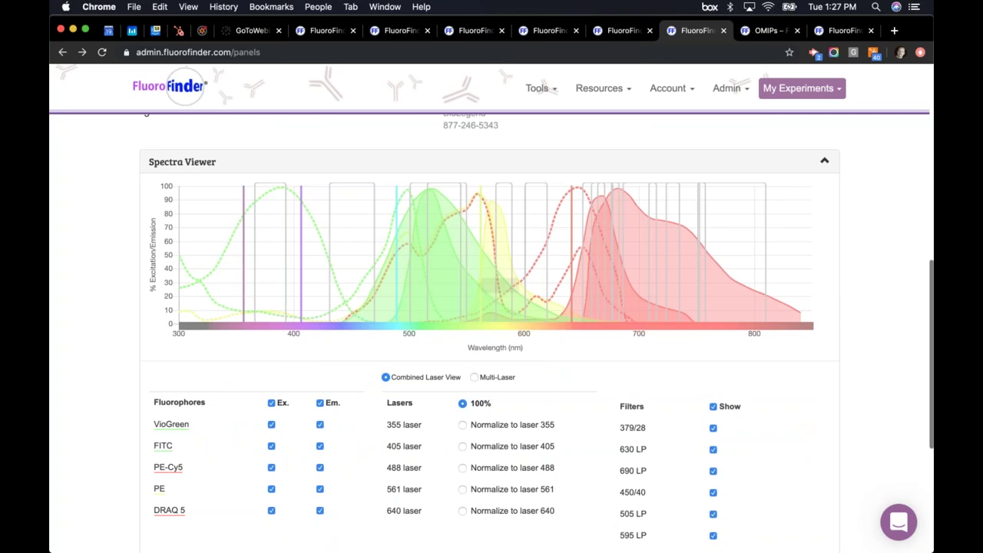
click(473, 378)
scroll(520, 207, down, 4)
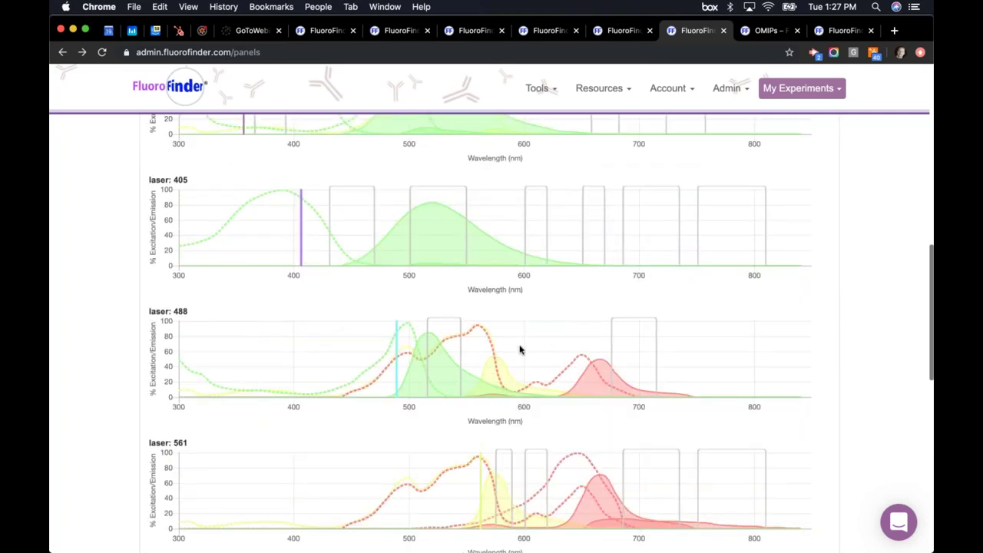
scroll(527, 382, up, 4)
scroll(538, 428, down, 7)
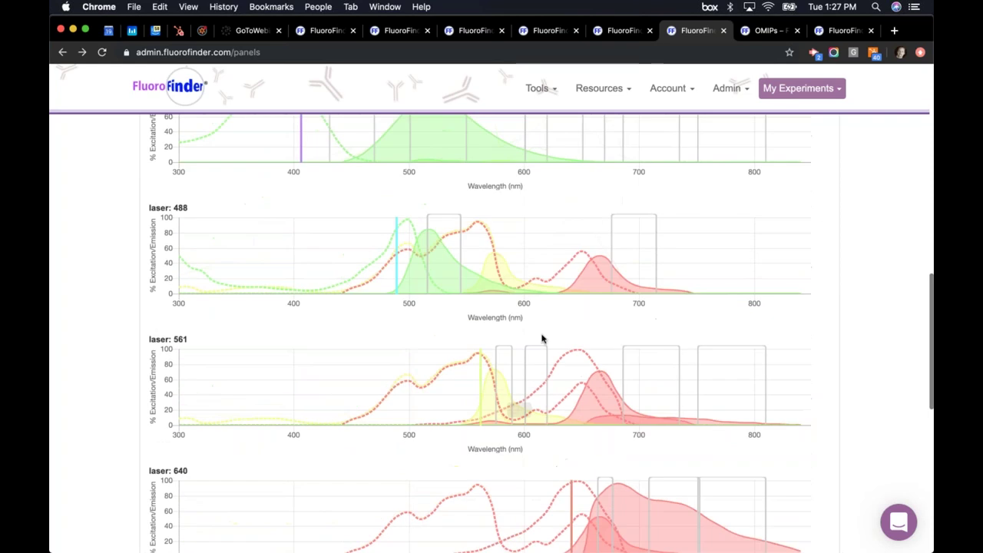
Check the CD56 product's price and availability in the panel table and view the options for modifying the panel
scroll(542, 336, up, 5)
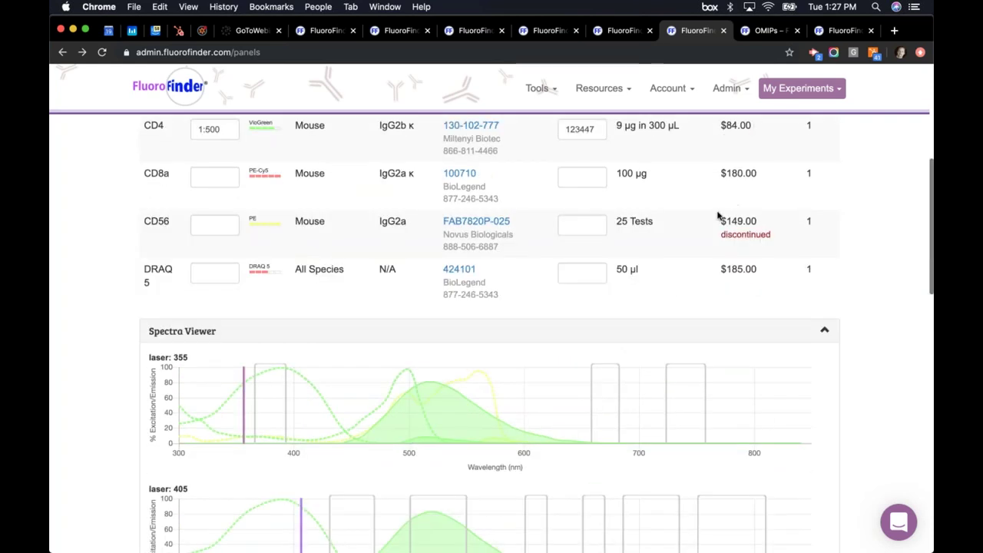
scroll(691, 252, up, 1)
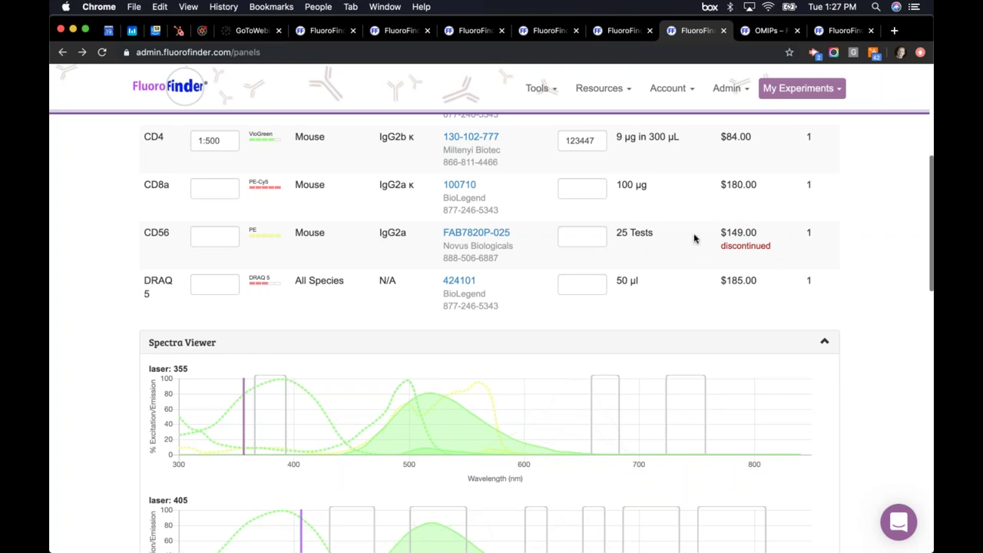
scroll(659, 240, up, 3)
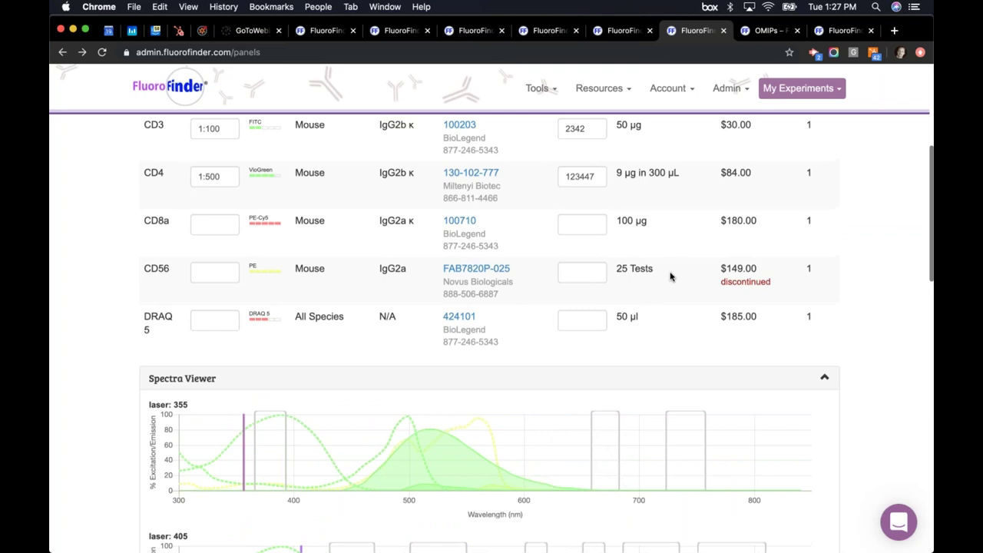
scroll(670, 276, up, 1)
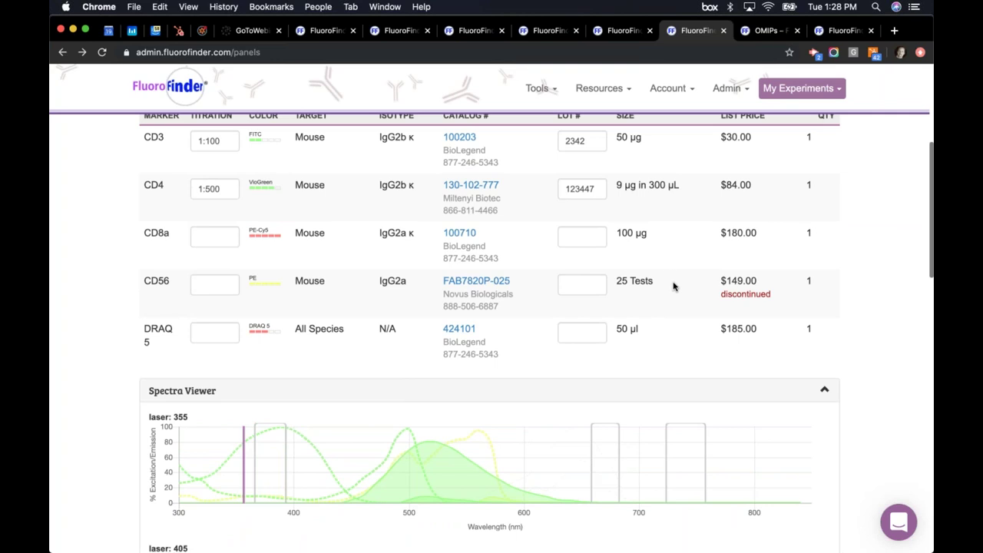
scroll(673, 281, up, 5)
scroll(678, 363, up, 10)
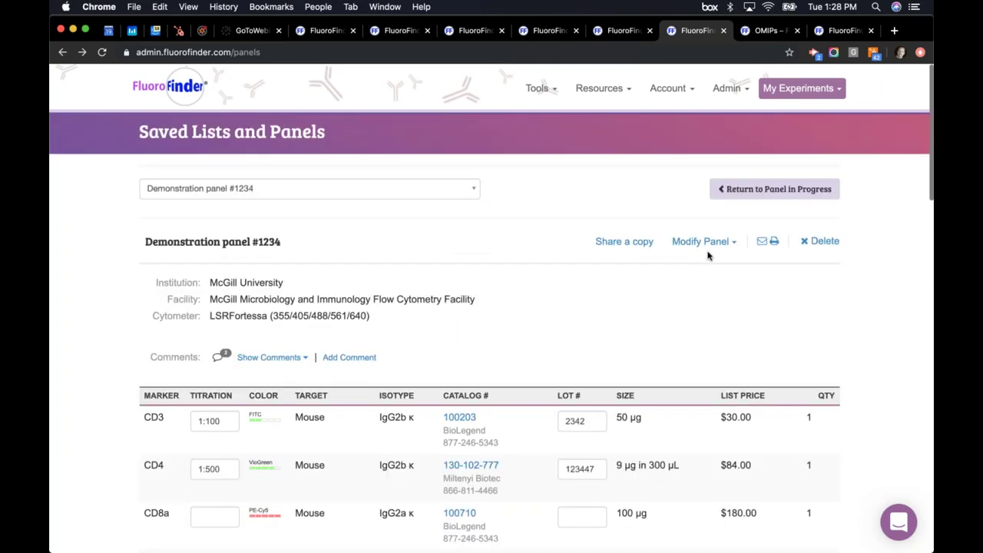
click(720, 245)
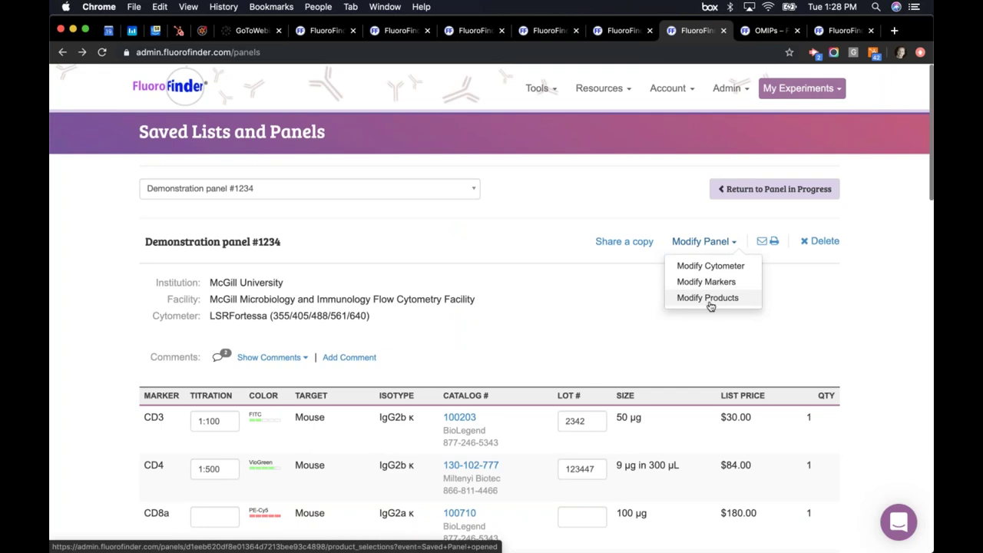
Switch to the open Select Products page of the panel containing CD16, CD19 and CD45RA and examine its fluorochrome choices
click(451, 35)
click(391, 36)
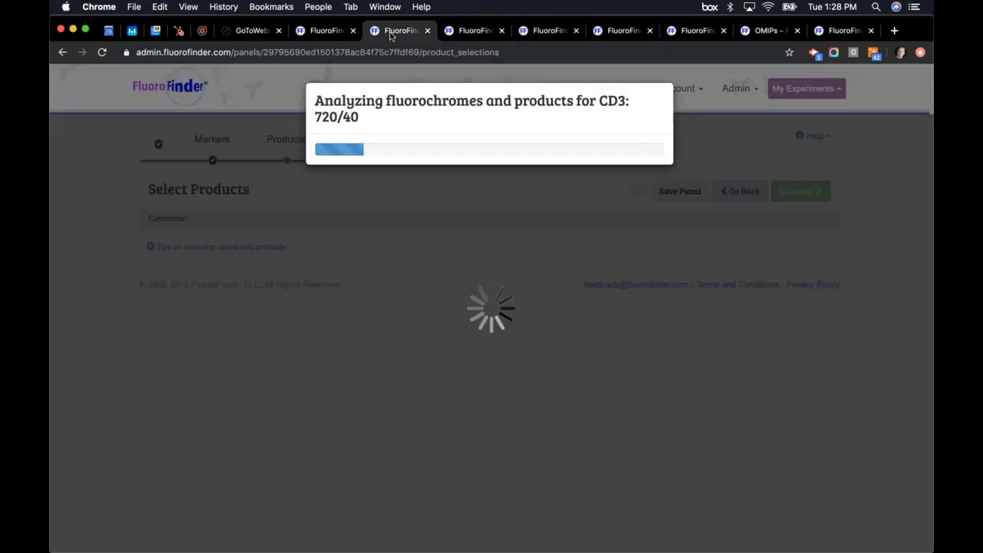
click(315, 32)
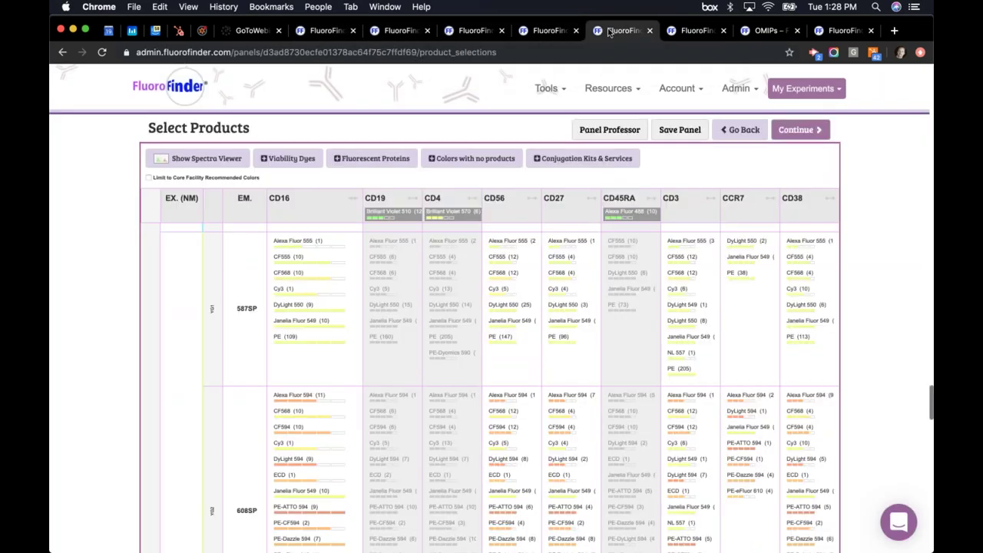
click(613, 32)
scroll(541, 390, down, 5)
scroll(541, 390, up, 5)
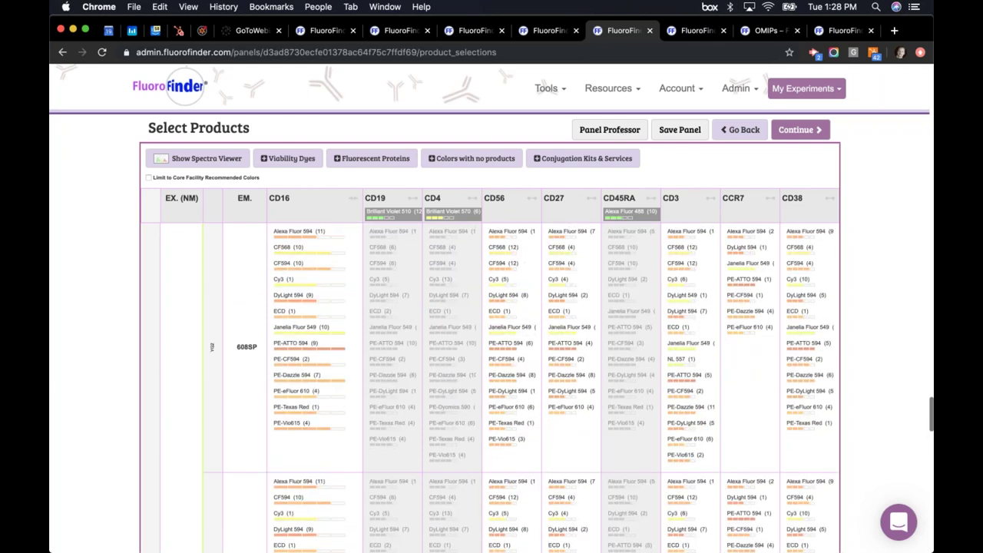
scroll(551, 299, up, 5)
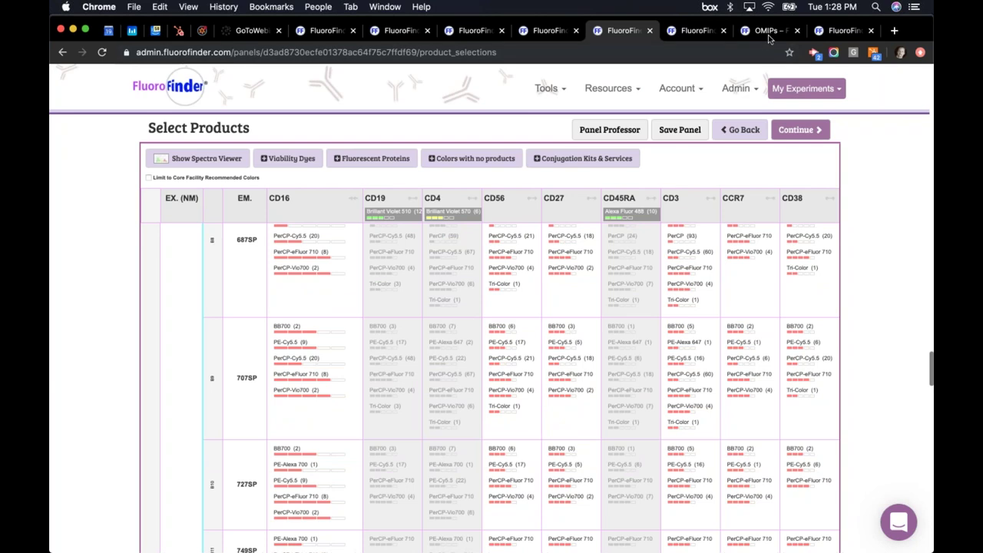
Find OMIPS among the resources, switch to the OMIPs page and browse its peer-reviewed panels
click(633, 95)
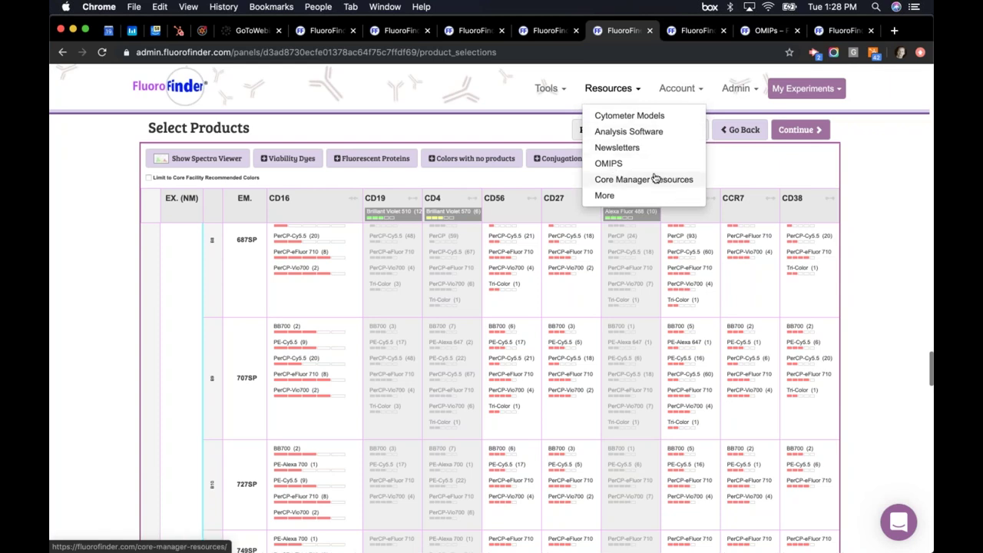
click(609, 166)
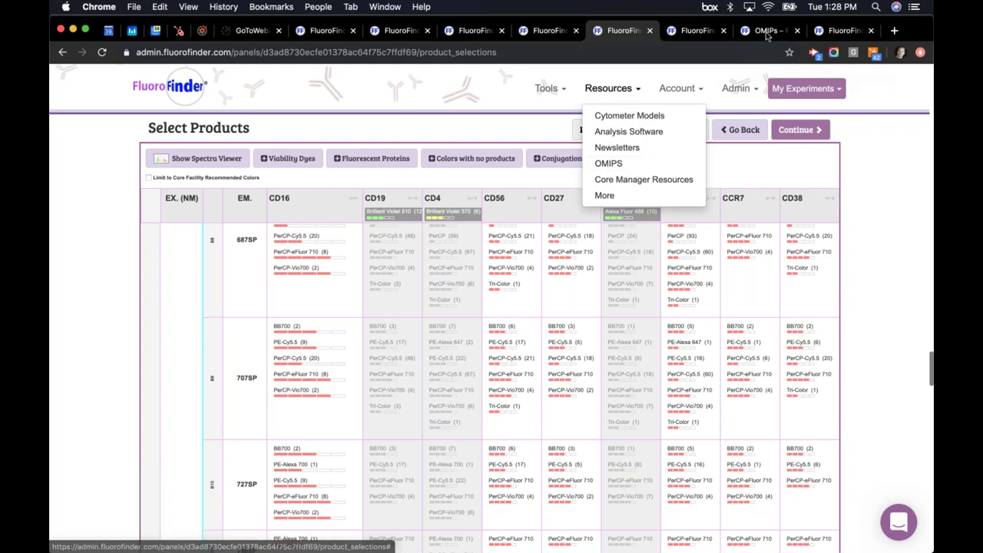
scroll(384, 238, down, 10)
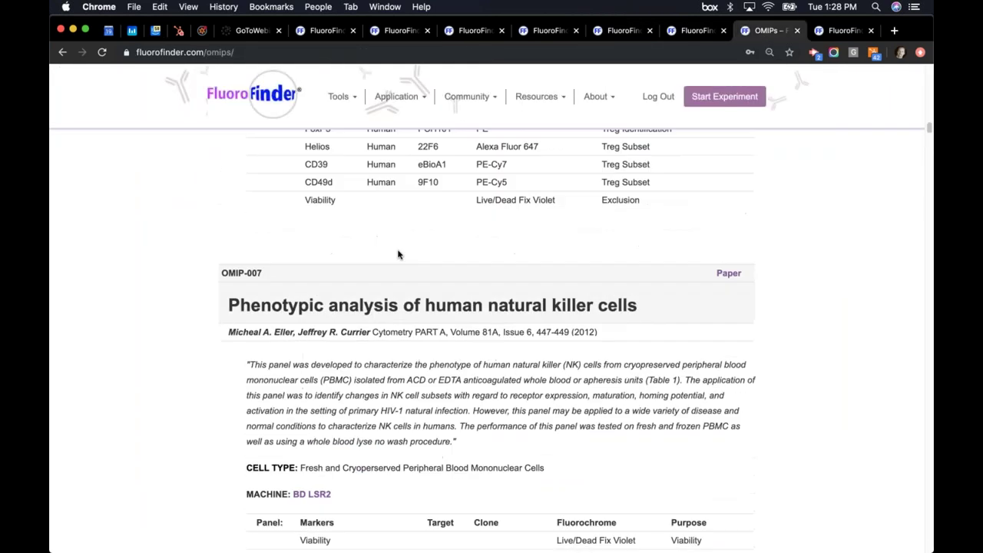
scroll(399, 257, up, 15)
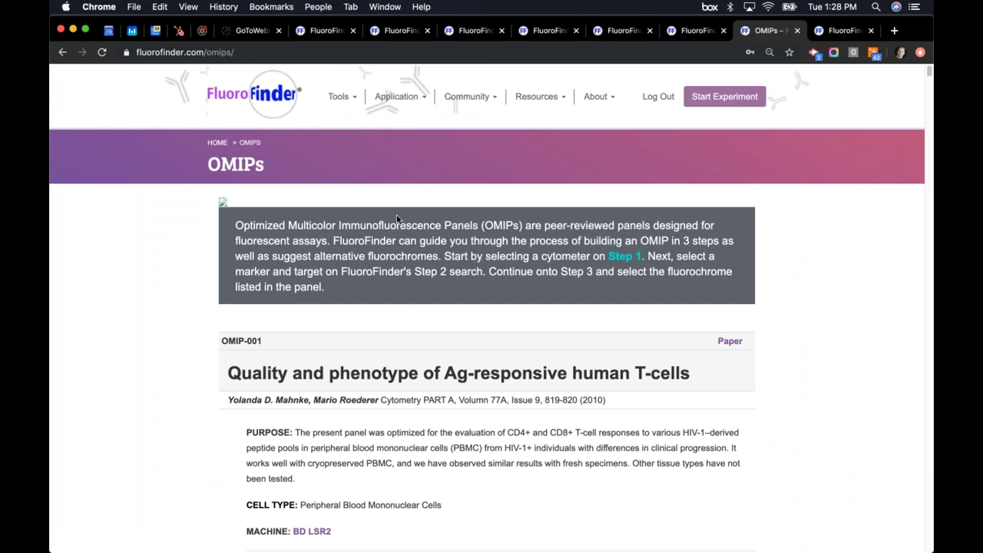
scroll(343, 393, down, 12)
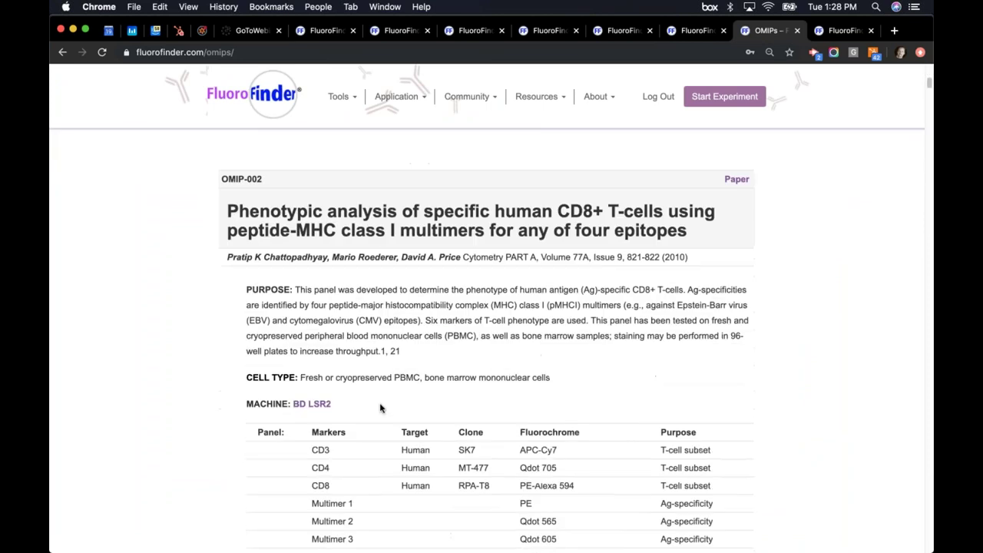
scroll(381, 408, down, 20)
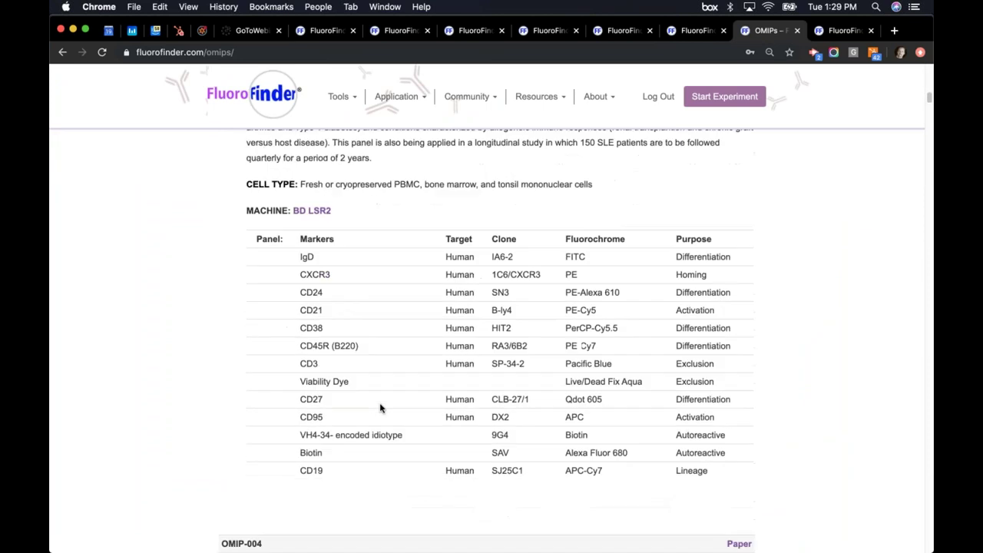
Examine OMIP-004 on human T regulatory cells, including its purpose, cell type, markers, clones and fluorochromes
scroll(379, 345, down, 2)
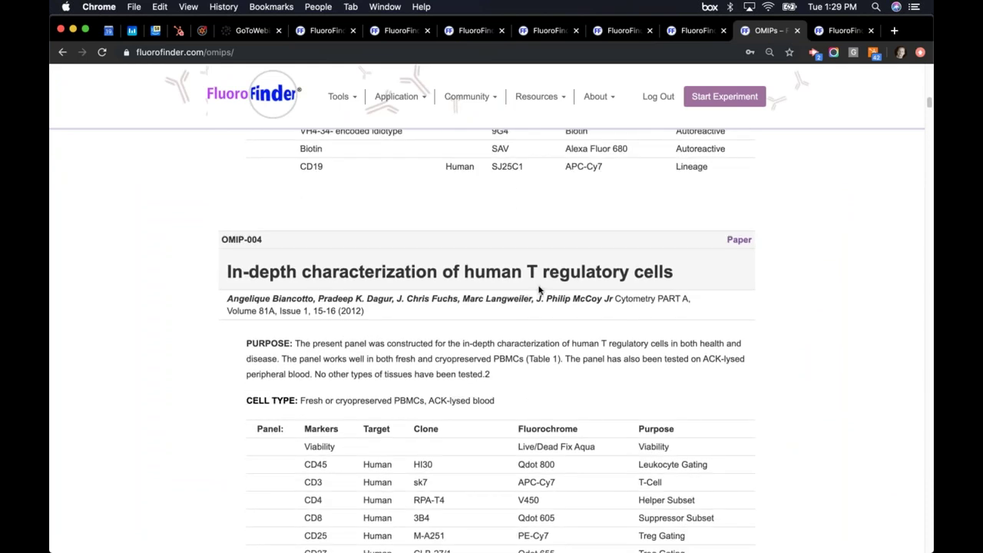
scroll(525, 333, down, 3)
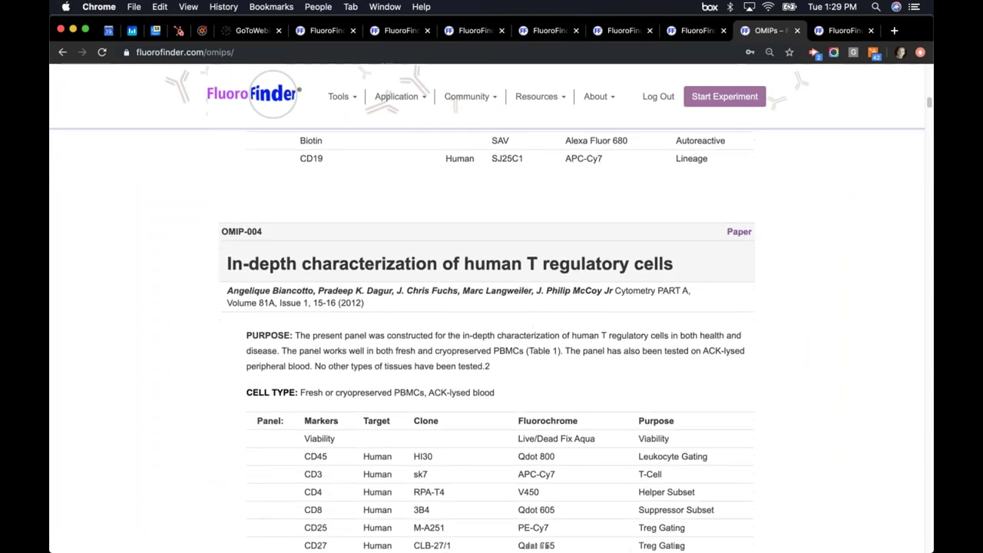
scroll(367, 319, down, 2)
scroll(472, 358, up, 2)
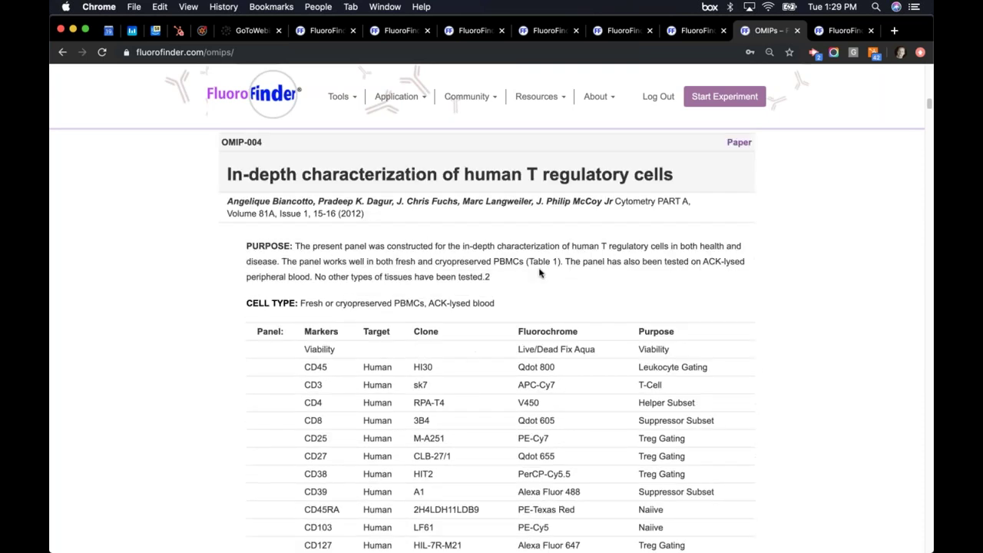
scroll(549, 440, down, 2)
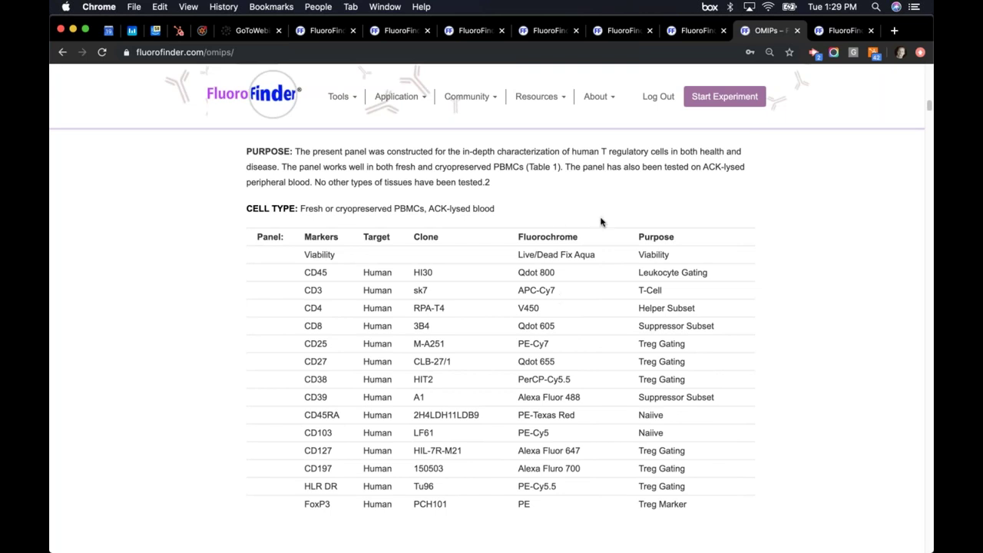
scroll(599, 227, up, 1)
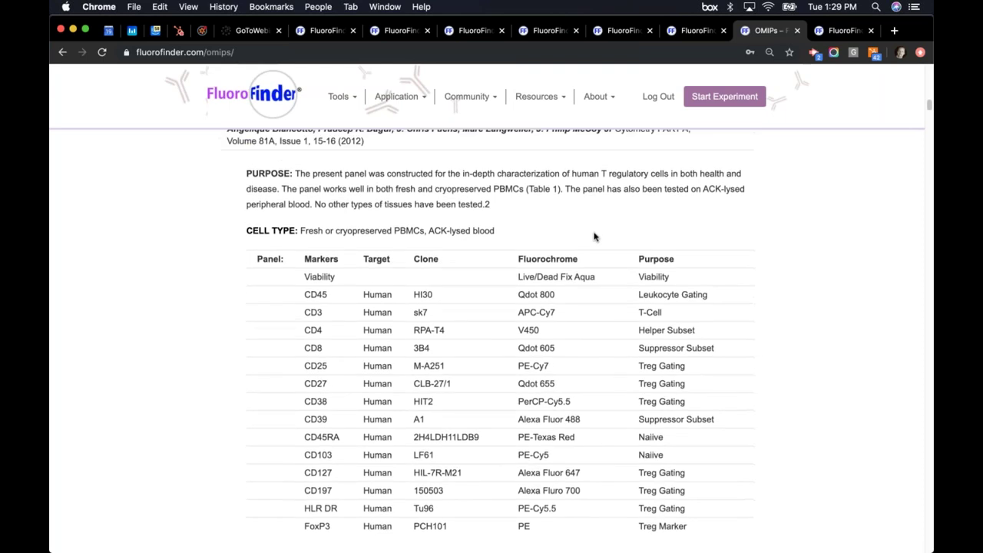
scroll(594, 237, up, 1)
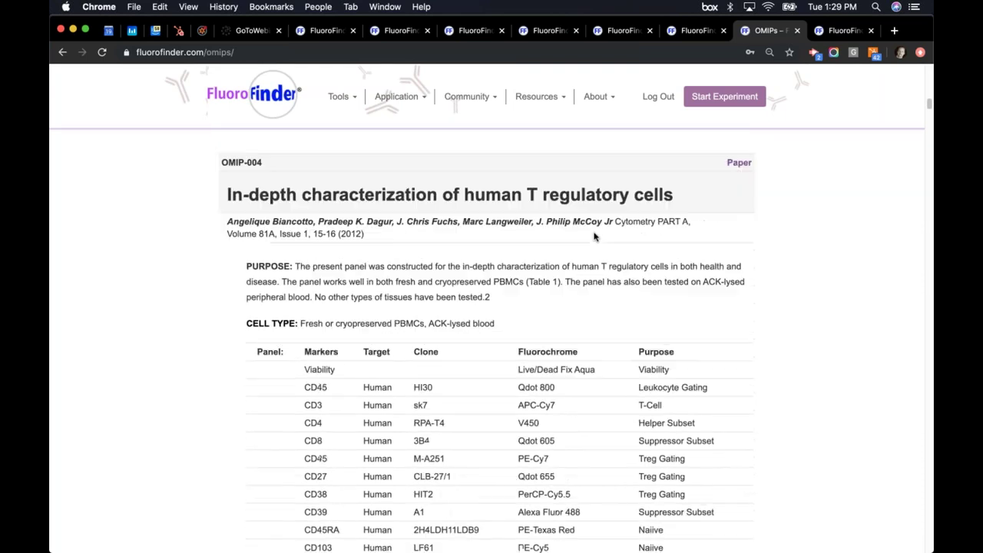
Open the published paper for OMIP-004, look over its purpose and summary tables, and return to the OMIPs page
click(737, 164)
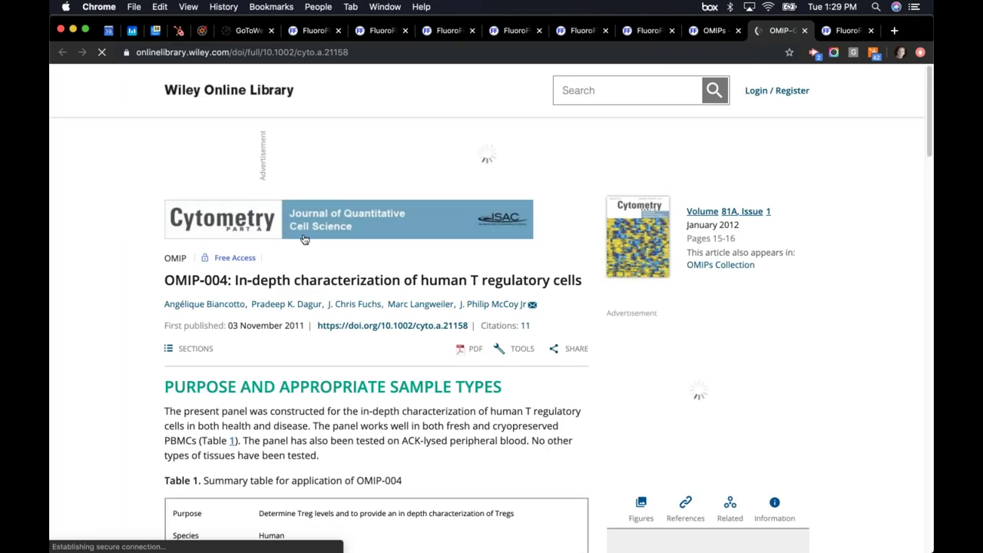
scroll(304, 240, down, 1)
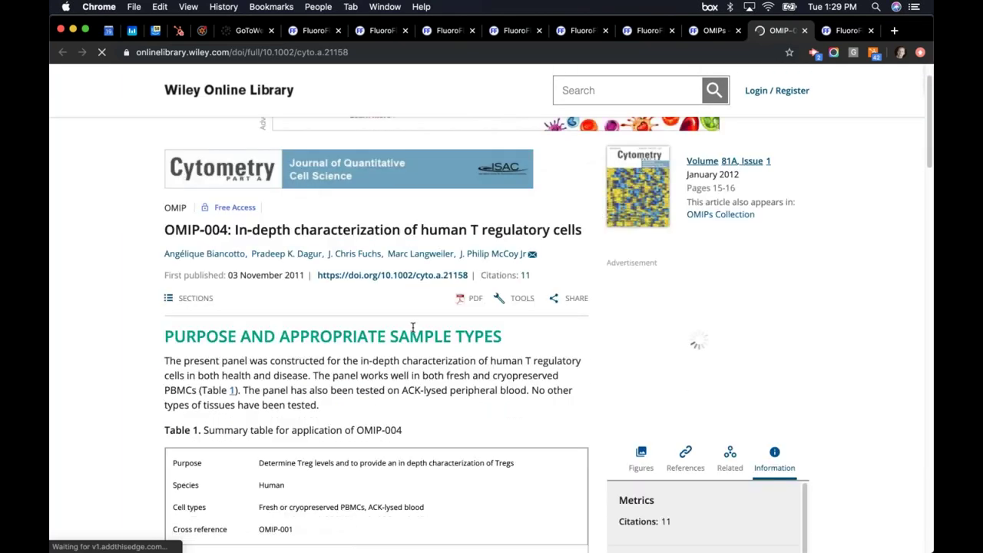
scroll(377, 346, down, 2)
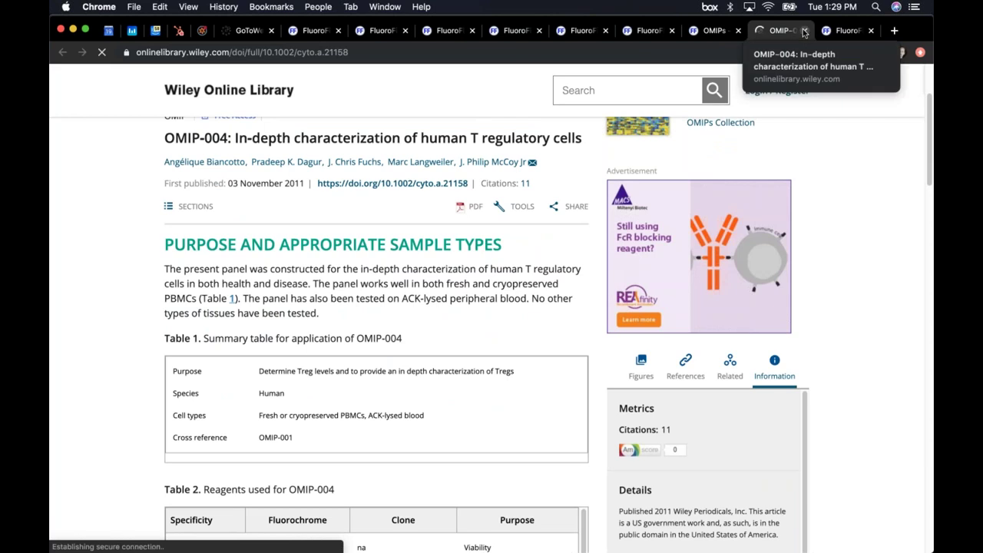
click(805, 32)
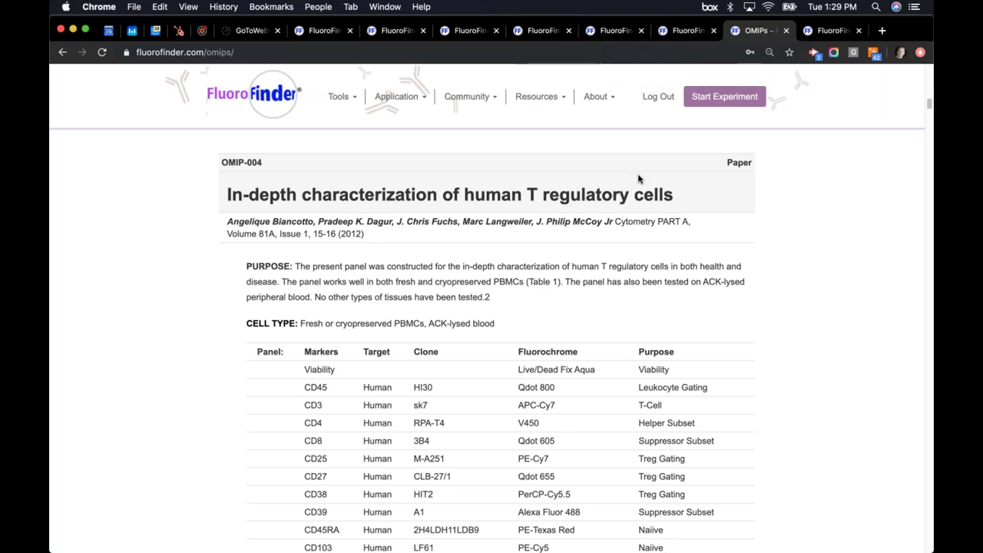
scroll(638, 180, up, 4)
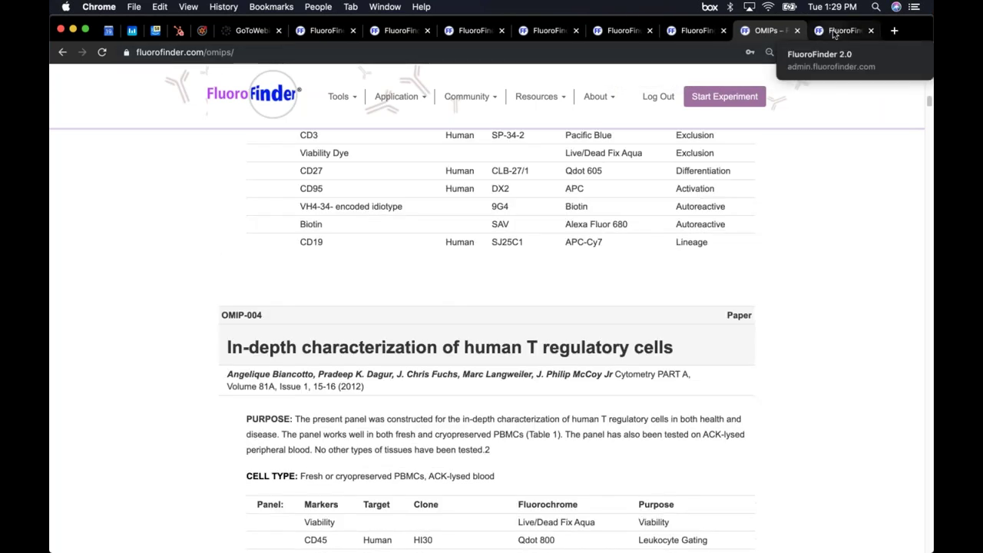
Switch to the FluoroFinder Intro Slides deck in PowerPoint and start the slide show from the first slide
key(ctrl+Up)
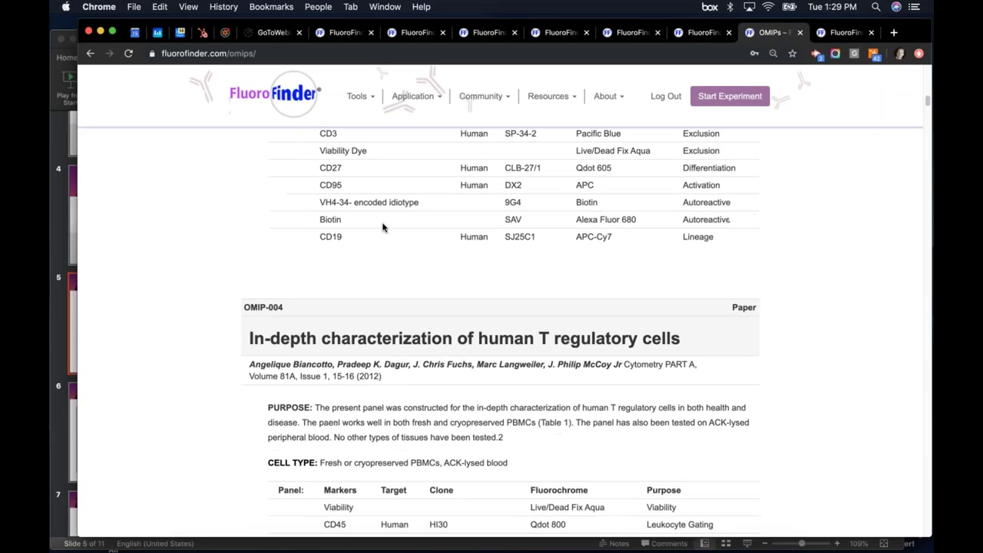
click(250, 347)
click(135, 163)
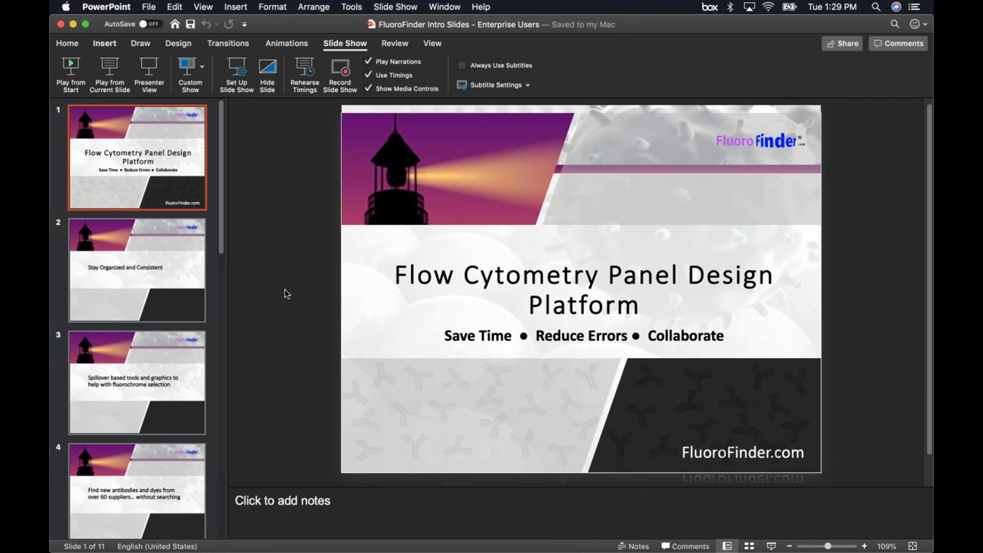
click(70, 67)
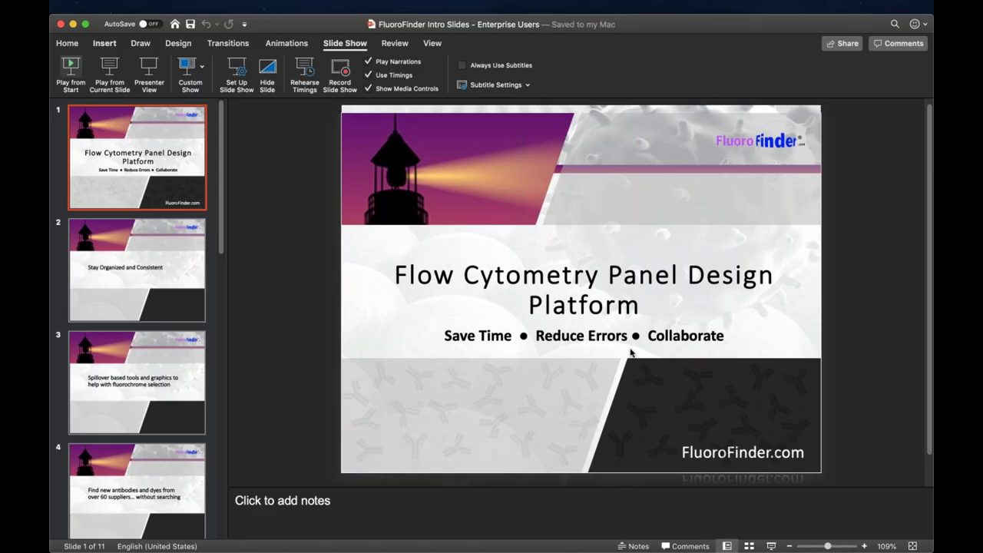
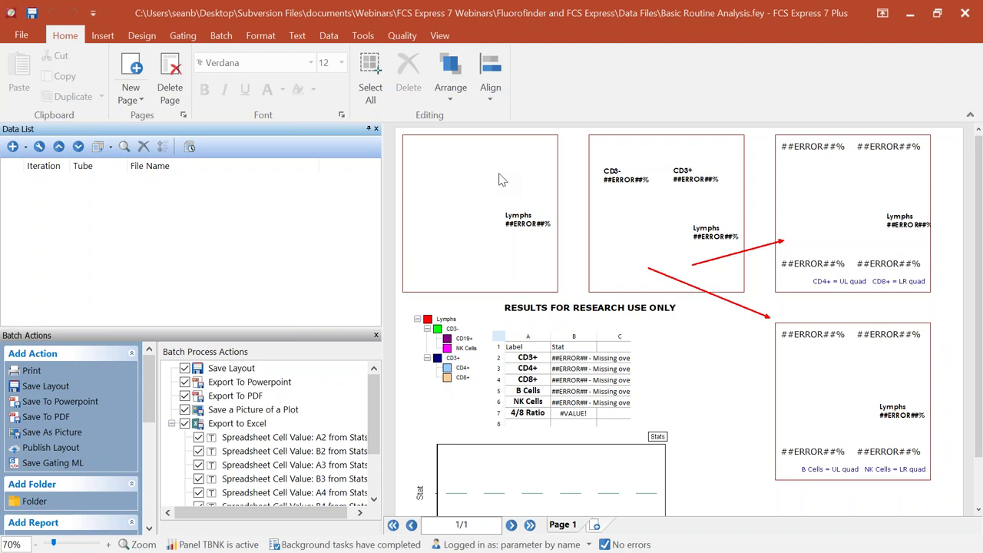
Load all nine FCS files from the Data Files folder into the FCS Express data list and put the folder window away
click(26, 247)
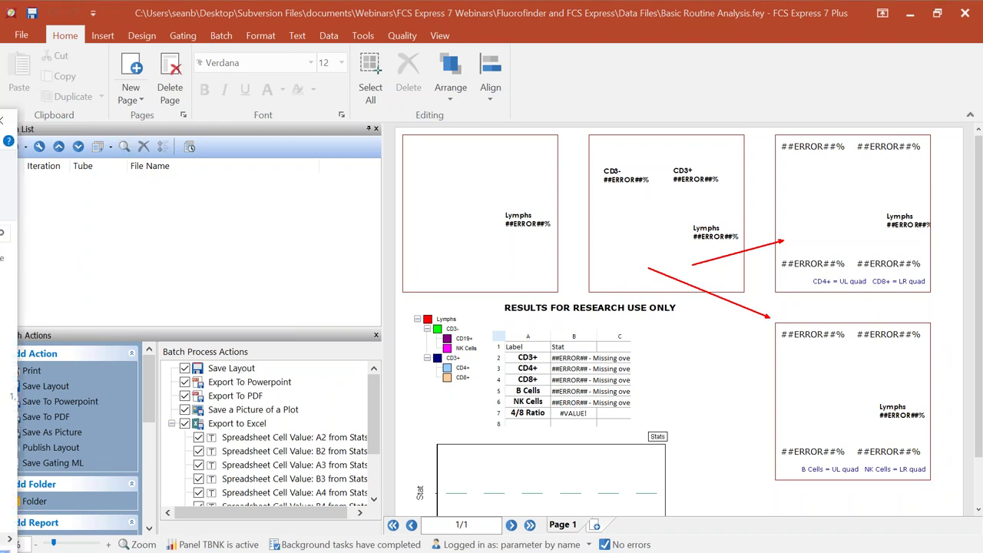
key(super+Right)
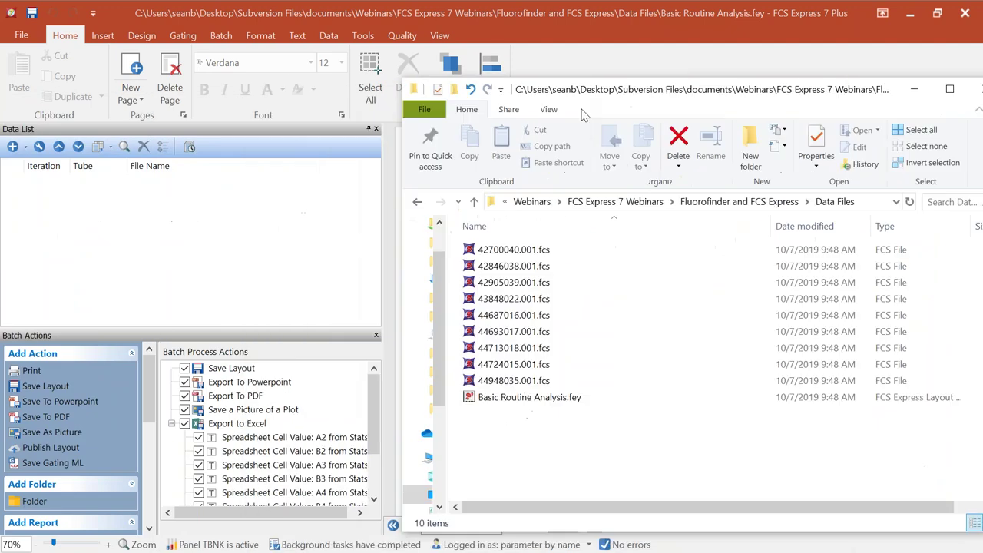
click(513, 250)
shift+click(510, 380)
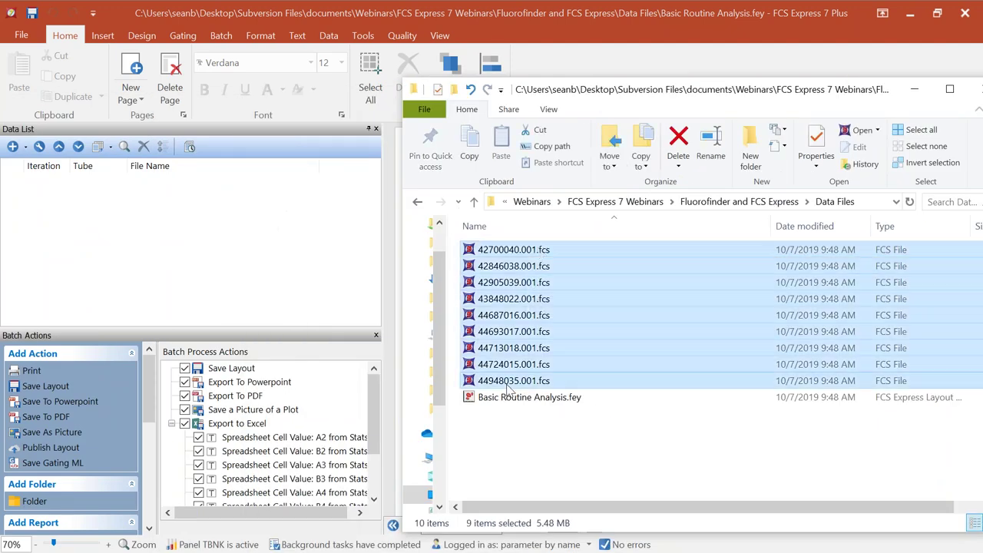
drag(517, 256, 265, 254)
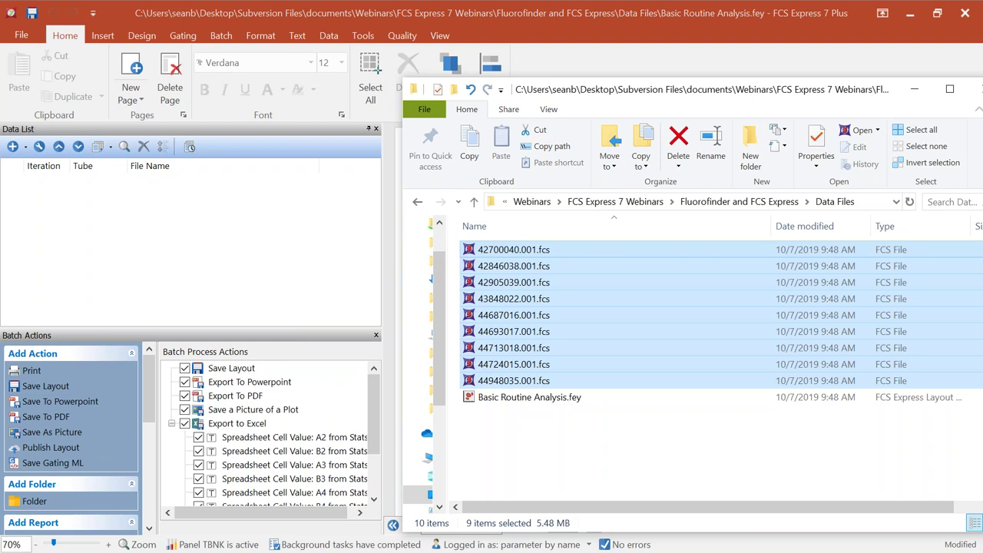
click(910, 90)
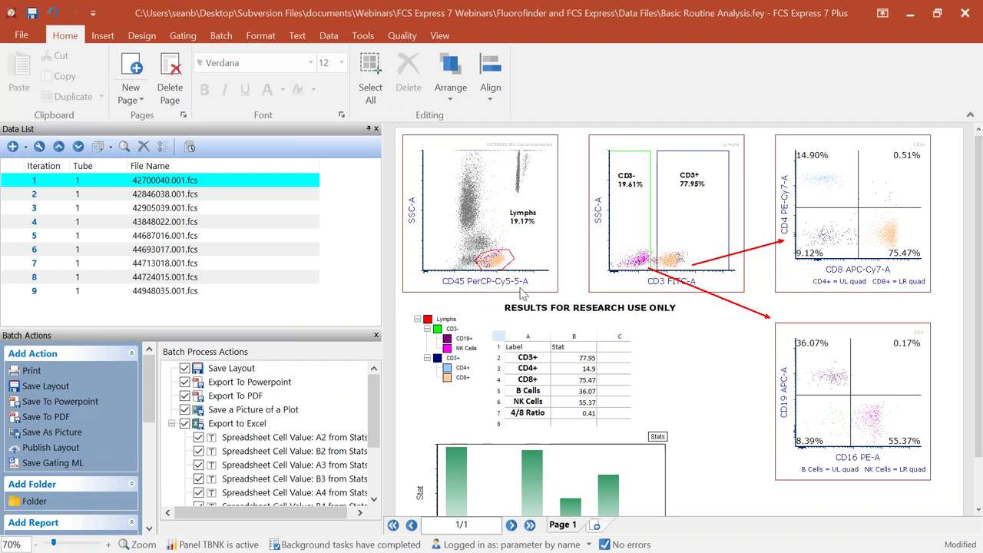
Shift the Lymphs gate slightly upward on the CD45 PerCP-Cy5-5-A versus SSC-A plot
click(504, 261)
click(504, 261)
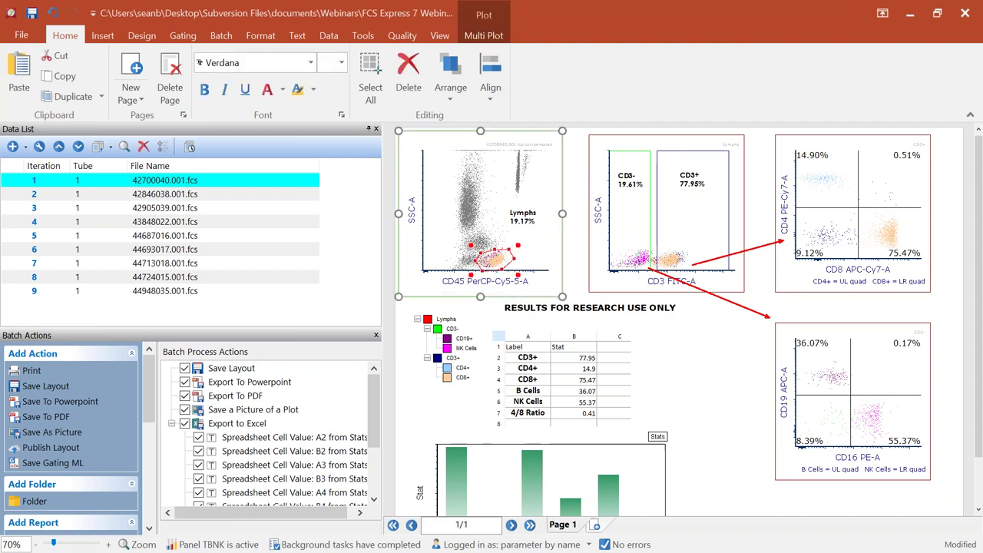
click(739, 361)
scroll(739, 361, down, 1)
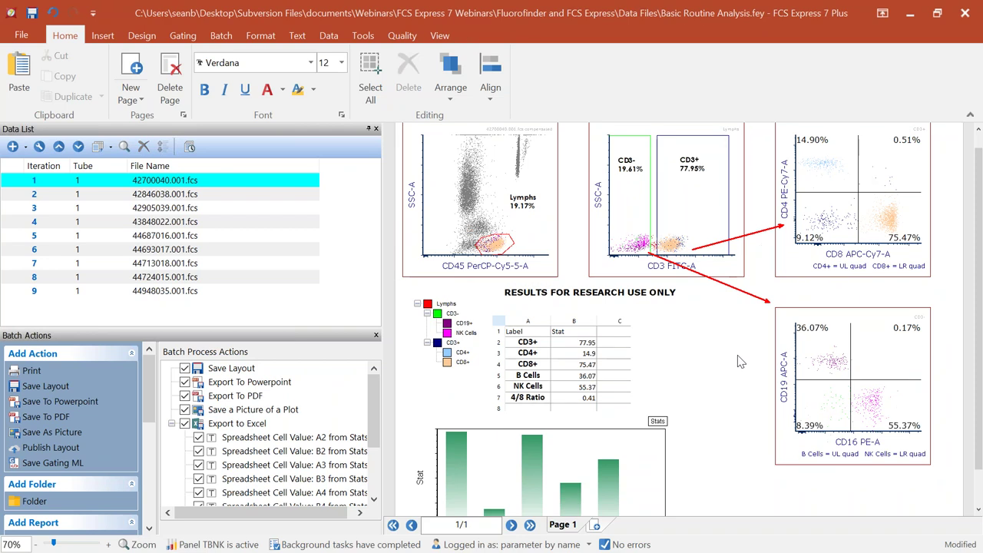
scroll(737, 359, up, 1)
scroll(729, 351, down, 1)
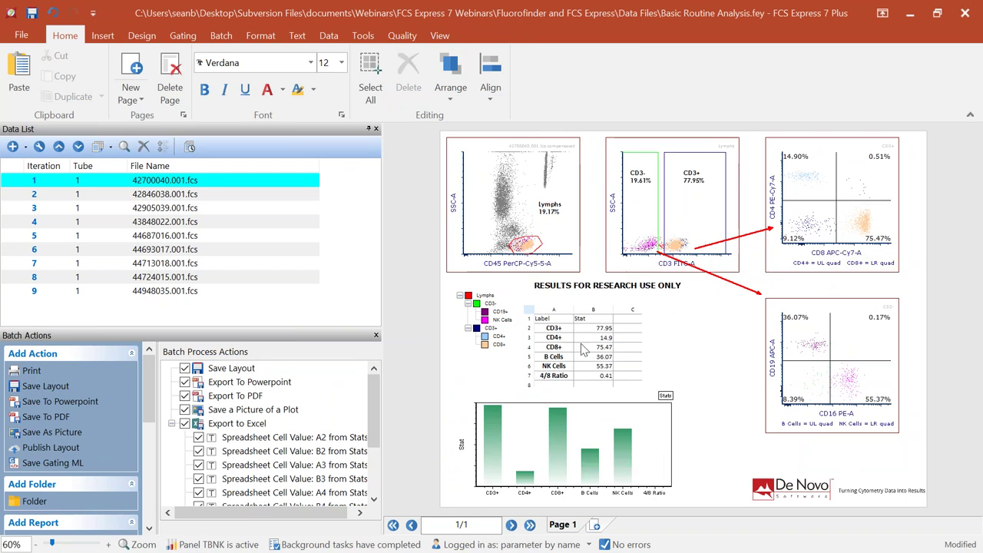
mouse_move(528, 254)
mouse_down()
mouse_move(516, 234)
mouse_move(532, 250)
mouse_up()
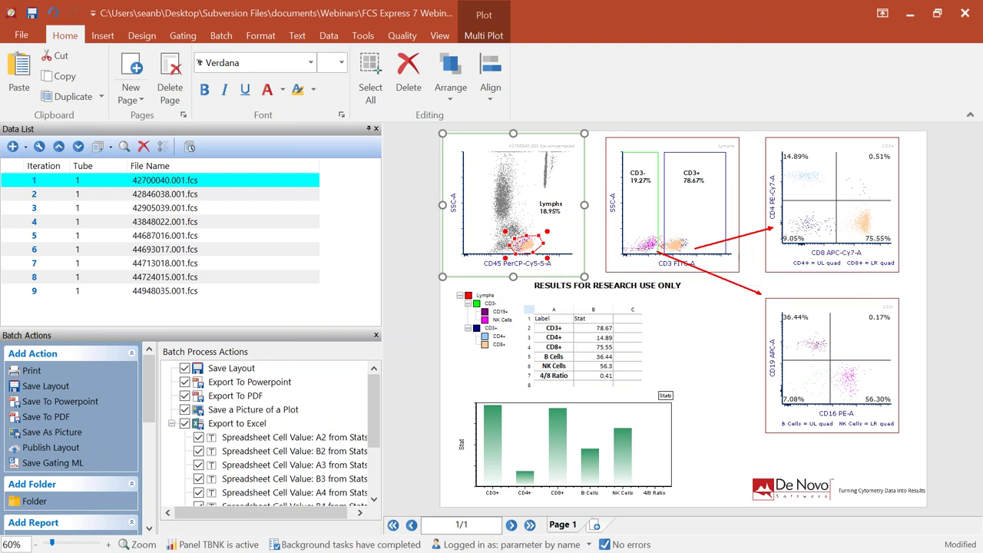
Lower the quadrant crossing on the CD8 versus CD4 plot, and return it to about its original place between the populations
click(837, 201)
drag(837, 200, 824, 226)
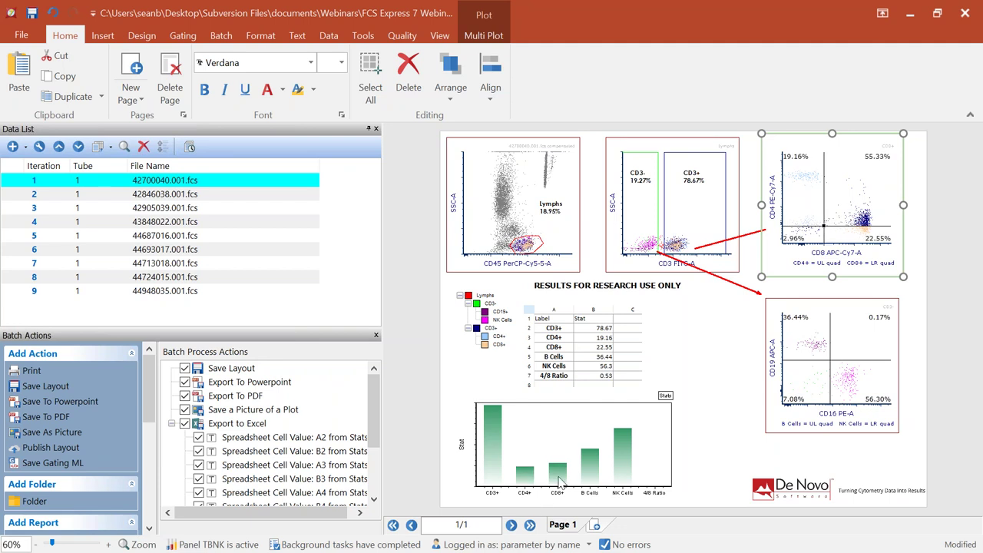
drag(824, 223, 832, 202)
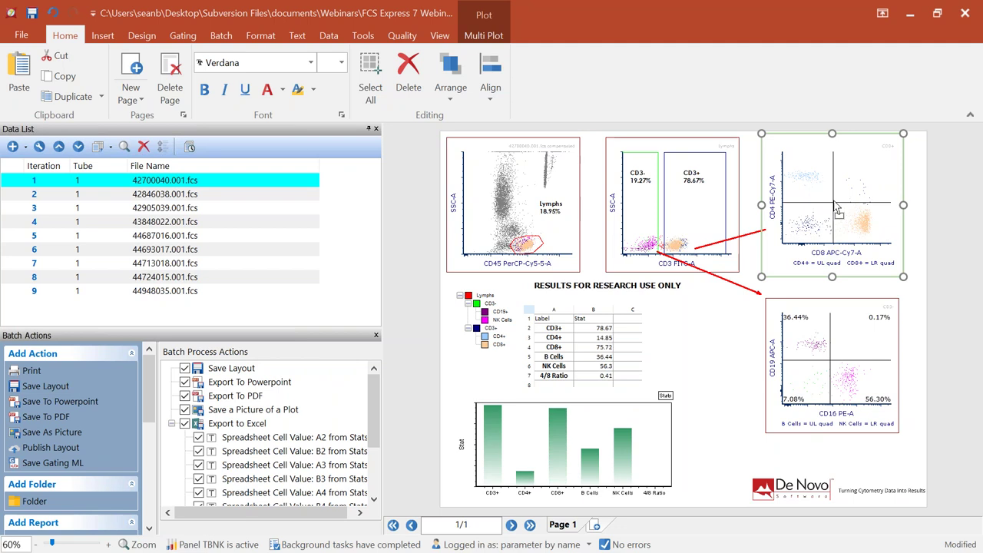
Step through several data list iterations, including 42846038.001.fcs and 44687016.001.fcs, to compare plots and statistics, and return to the first iteration
click(34, 198)
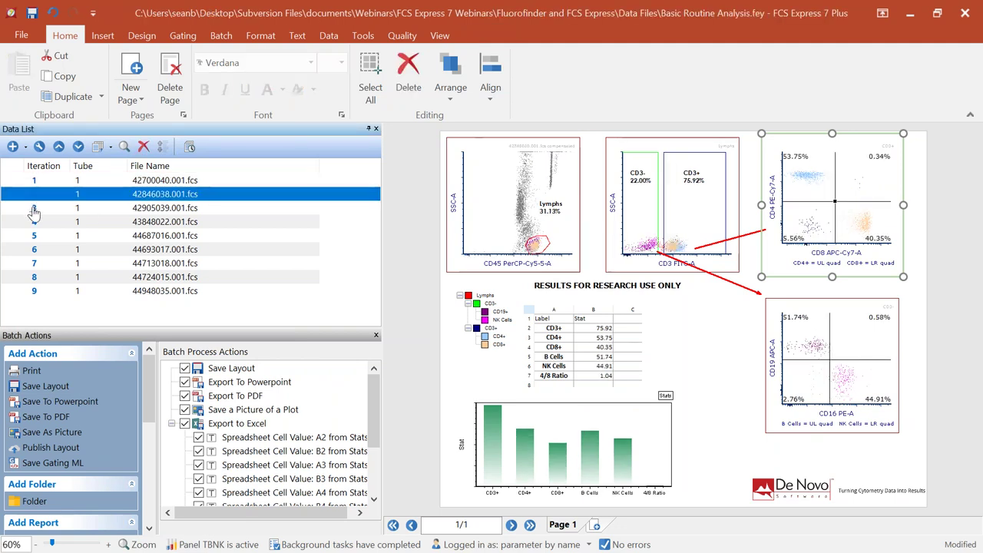
click(34, 211)
click(37, 239)
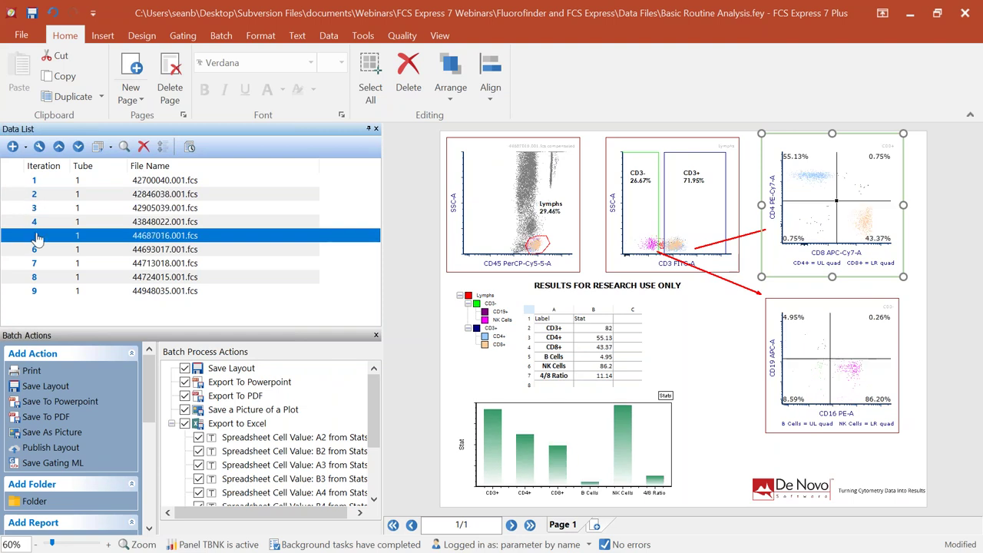
click(34, 182)
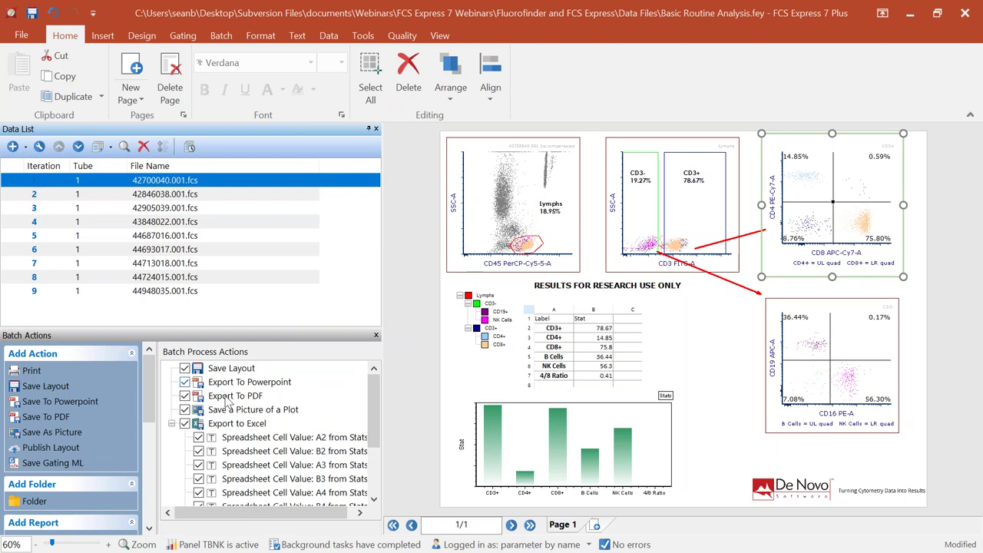
Exclude Save Layout and Save a Picture of a Plot from the batch actions and run the batch, accepting clearing of saved snapshots
click(185, 369)
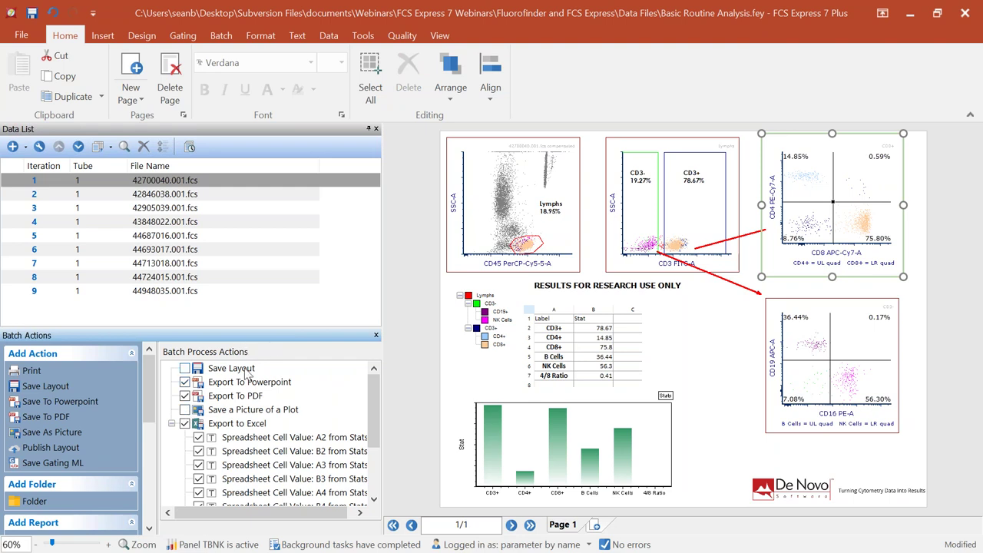
click(221, 39)
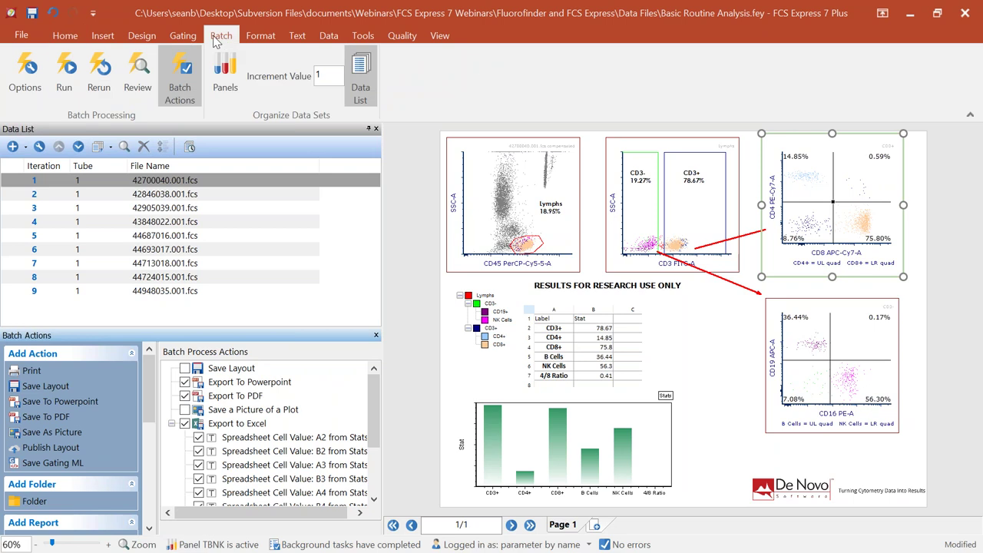
click(66, 69)
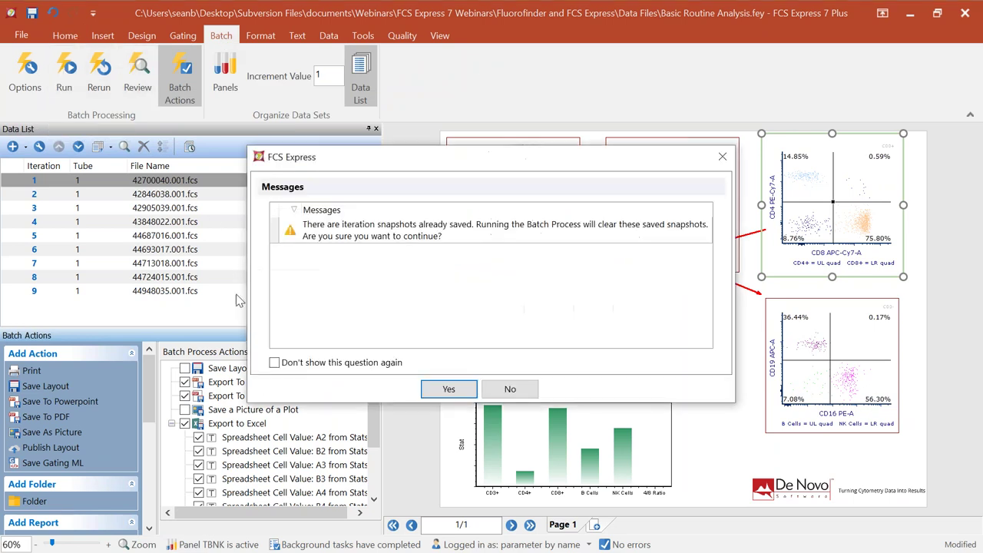
click(448, 391)
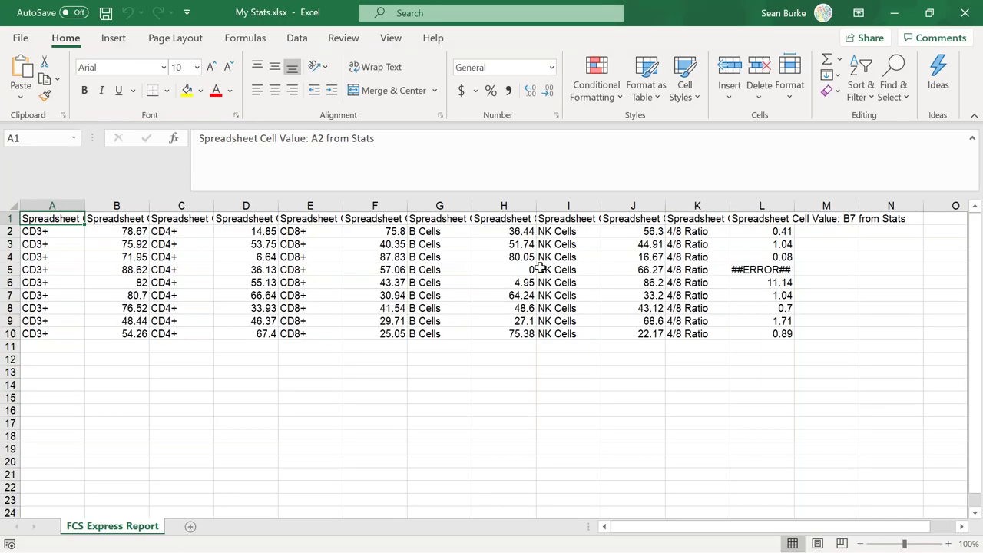
Examine the CD3+ and CD4+ statistics exported to My Stats.xlsx, widening column B for reading, and close the workbook
drag(131, 231, 123, 347)
drag(147, 203, 216, 203)
drag(266, 233, 289, 281)
drag(319, 244, 323, 336)
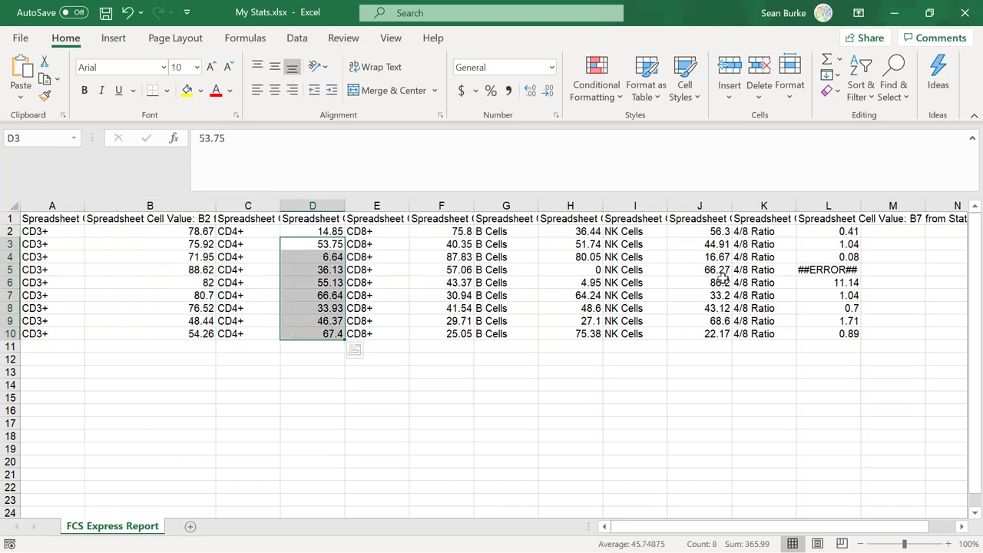
click(965, 16)
click(495, 301)
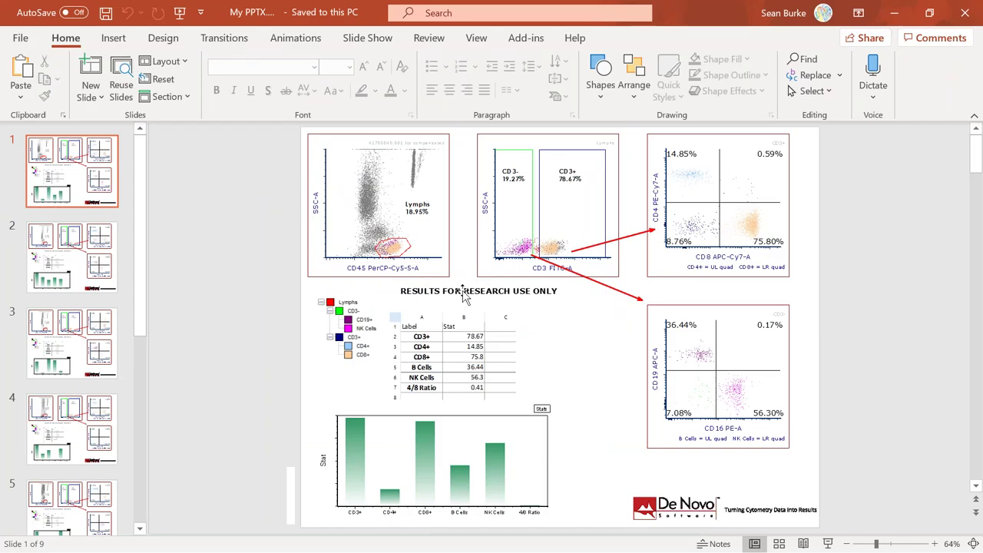
Look through the first three slides of the exported PowerPoint presentation and return to slide 1
click(92, 226)
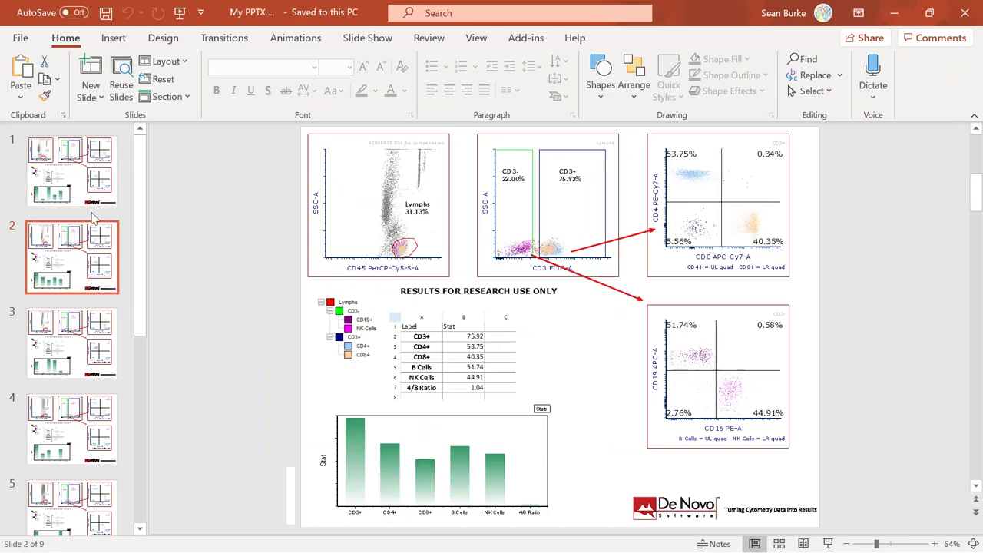
click(90, 185)
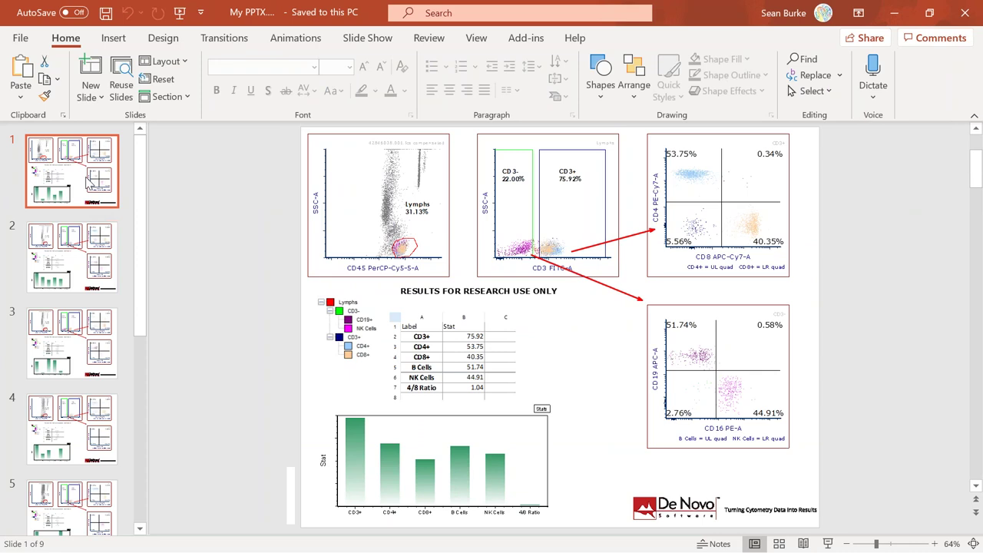
click(108, 332)
click(92, 176)
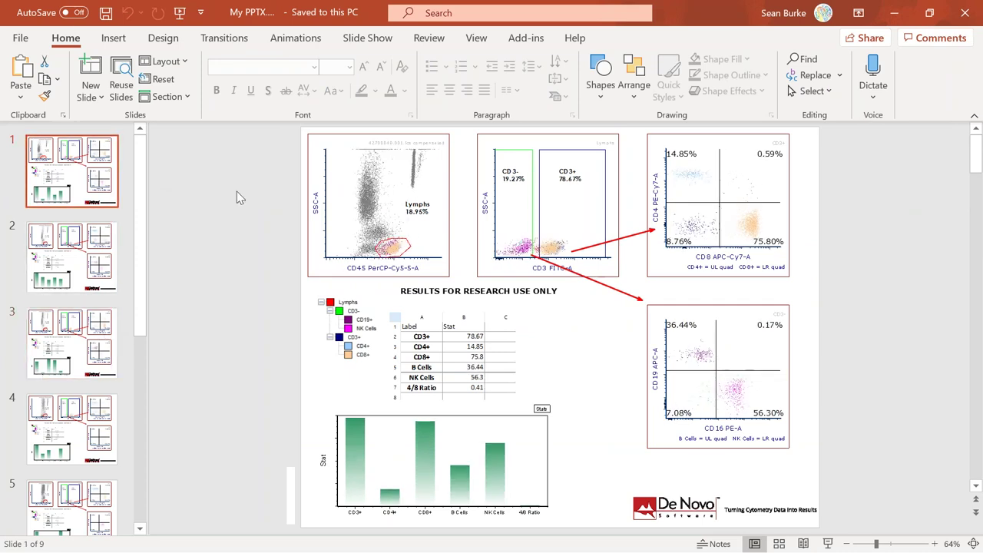
Enlarge the CD45 plot picture on slide 1 and move the CD3 plot picture up and to the right
click(361, 158)
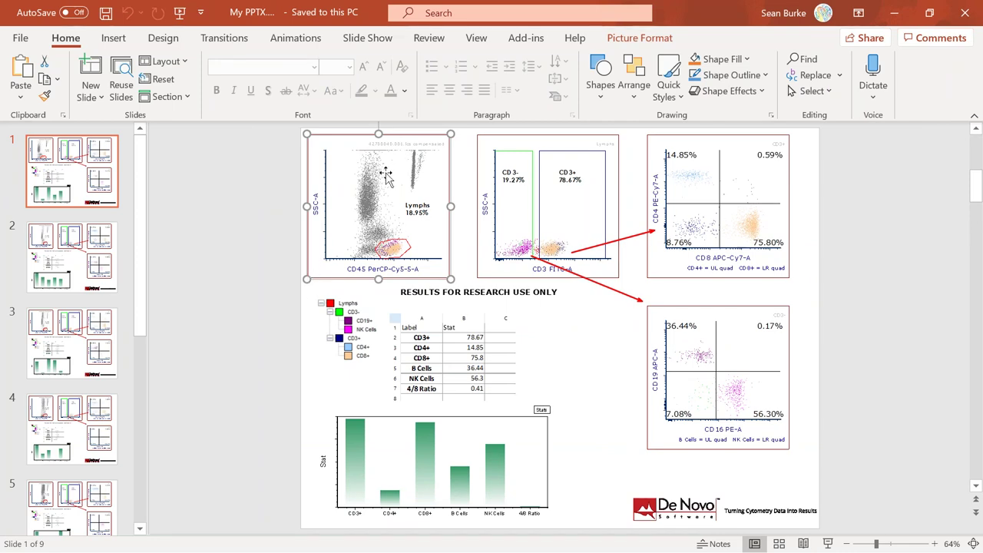
drag(387, 175, 265, 176)
drag(331, 280, 576, 400)
drag(395, 231, 358, 230)
drag(623, 171, 681, 158)
Bring the enlarged CD45 plot picture to the front of the other slide objects
right_click(265, 294)
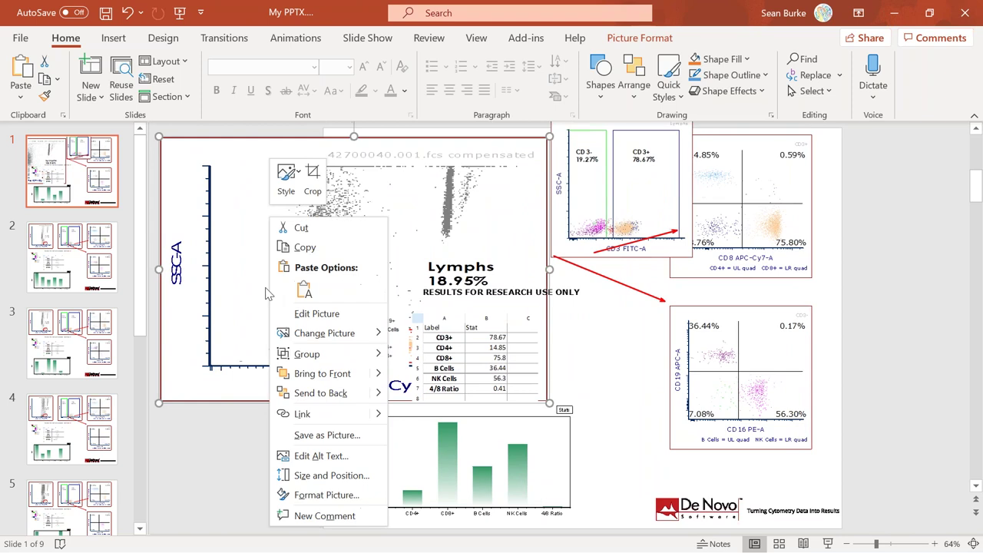
mouse_move(376, 375)
click(418, 373)
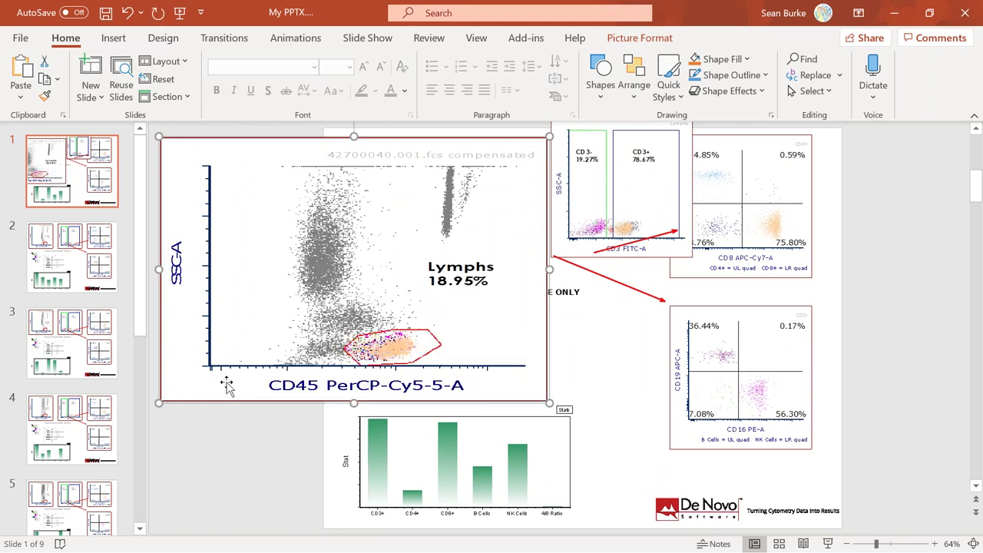
Shrink the CD45 plot picture and place it back in the slide's upper-left corner, above the results table
drag(250, 302, 274, 292)
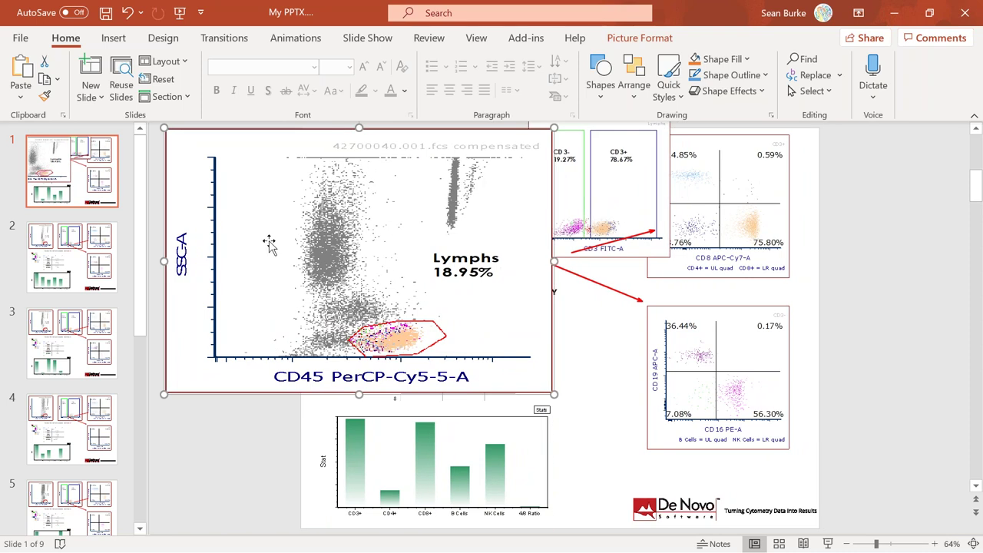
drag(269, 246, 288, 246)
drag(186, 394, 300, 342)
drag(399, 253, 291, 247)
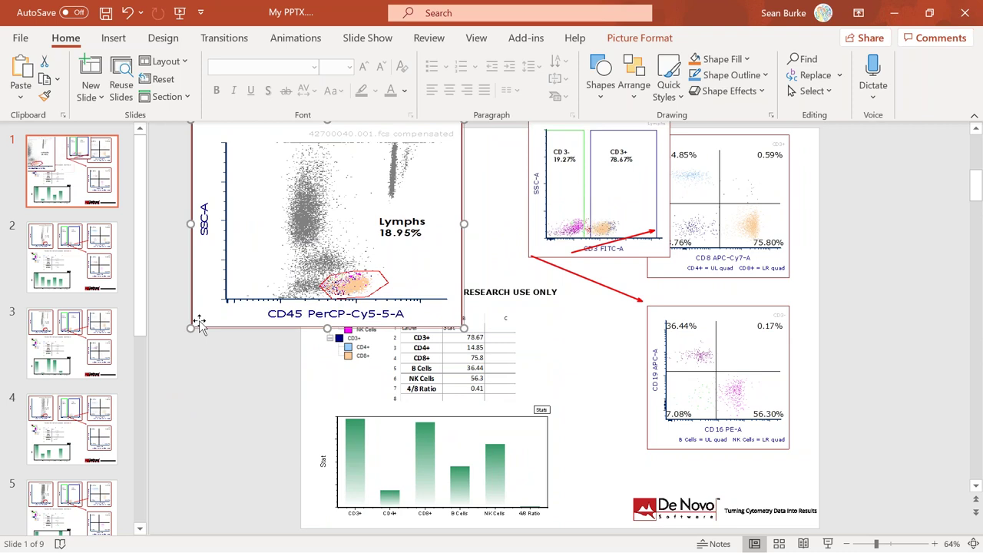
drag(241, 312, 379, 228)
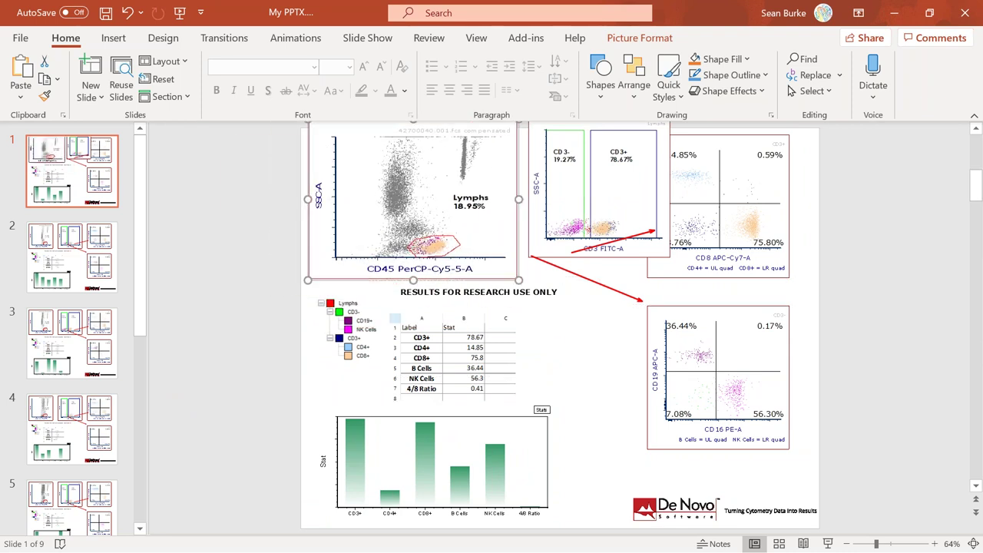
Switch to the exported PDFs in Adobe Acrobat Reader and look at the 44713 and 44724 analysis reports
key(alt+Tab)
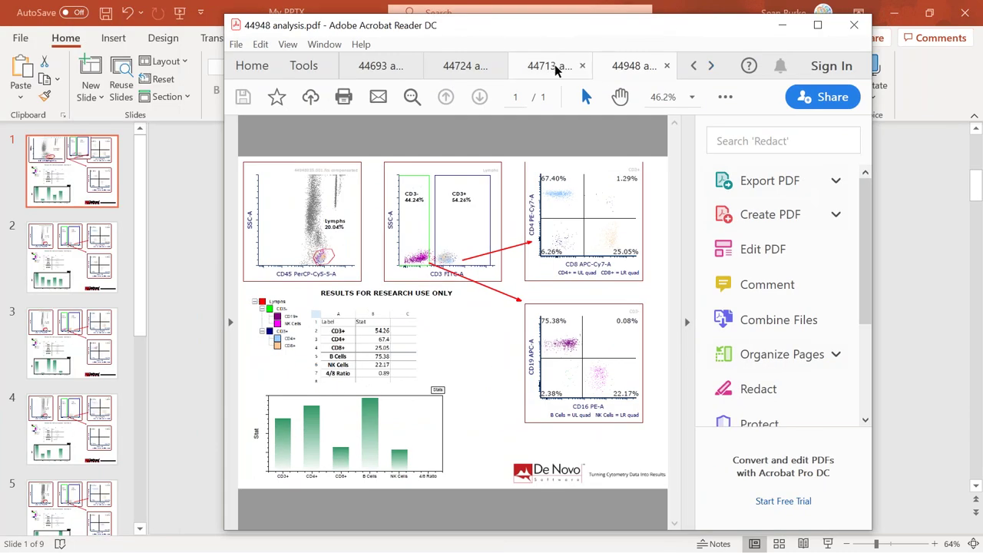
click(555, 69)
click(427, 72)
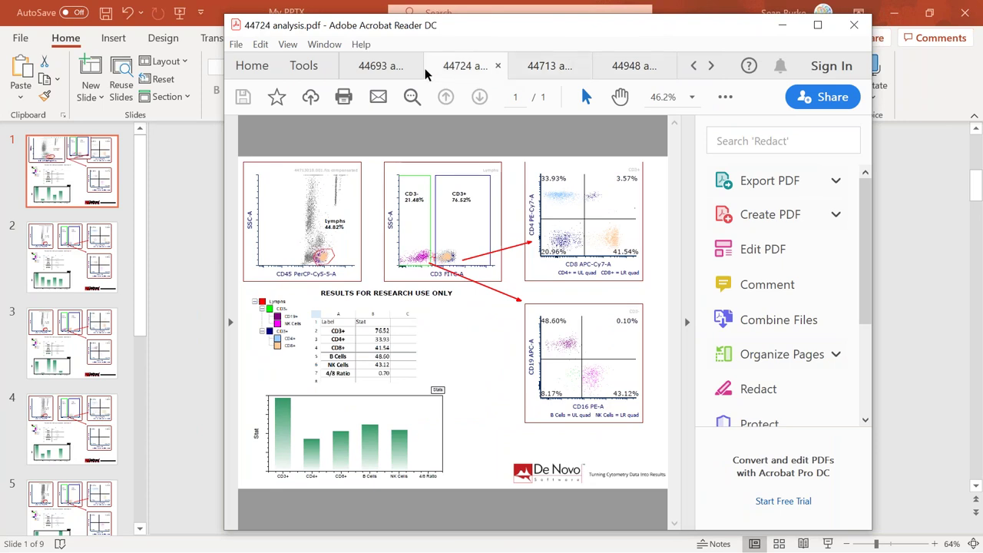
Look through the exported 44693, 44724, 44713 and 44948 analysis PDF reports in turn
click(380, 66)
click(453, 67)
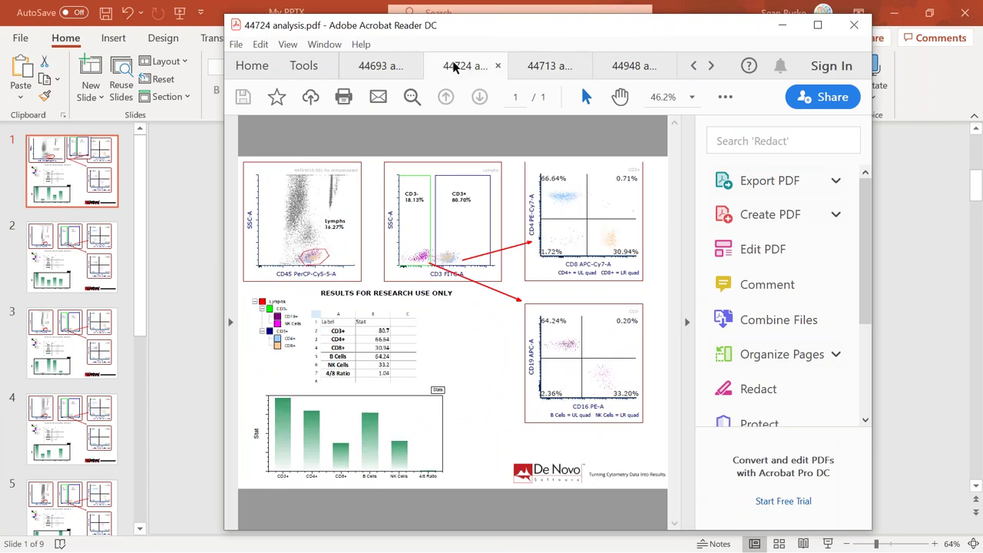
click(535, 66)
click(626, 67)
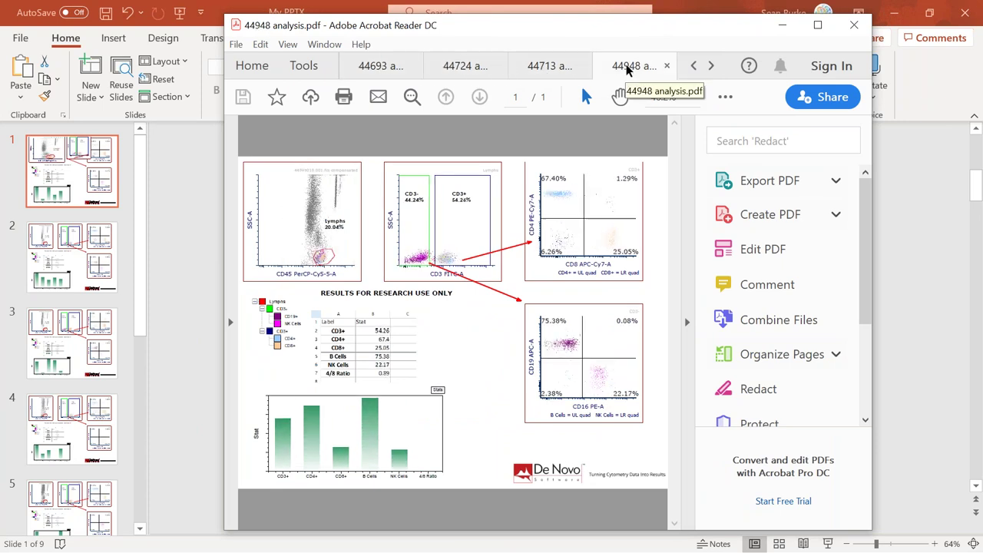
Close the PDF reports and the My PPTX presentation without saving its changes
click(856, 27)
click(476, 307)
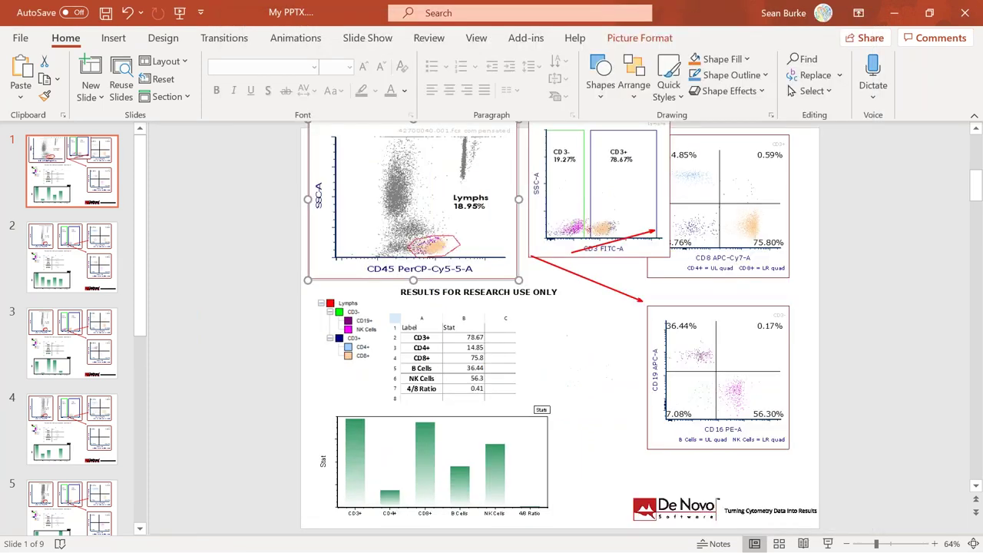
click(965, 13)
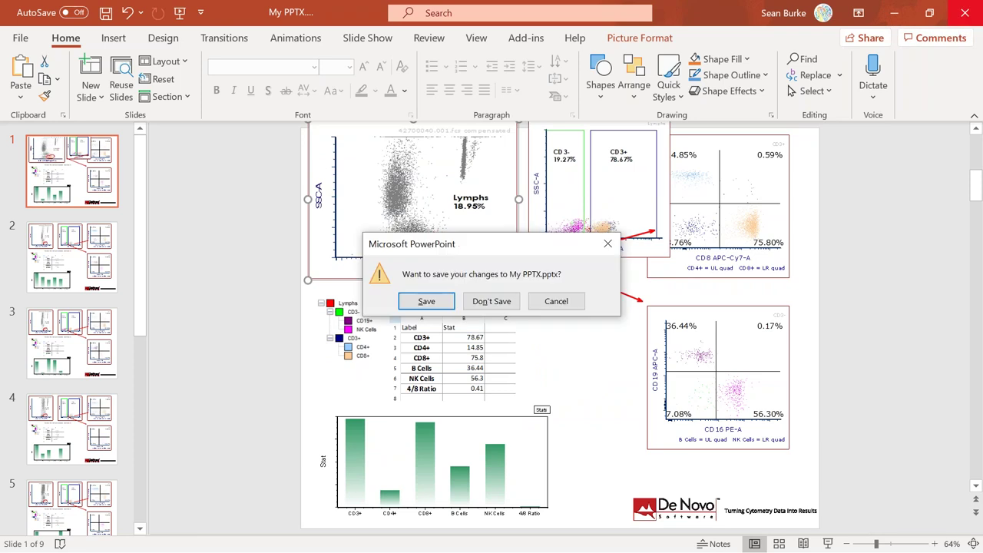
click(499, 302)
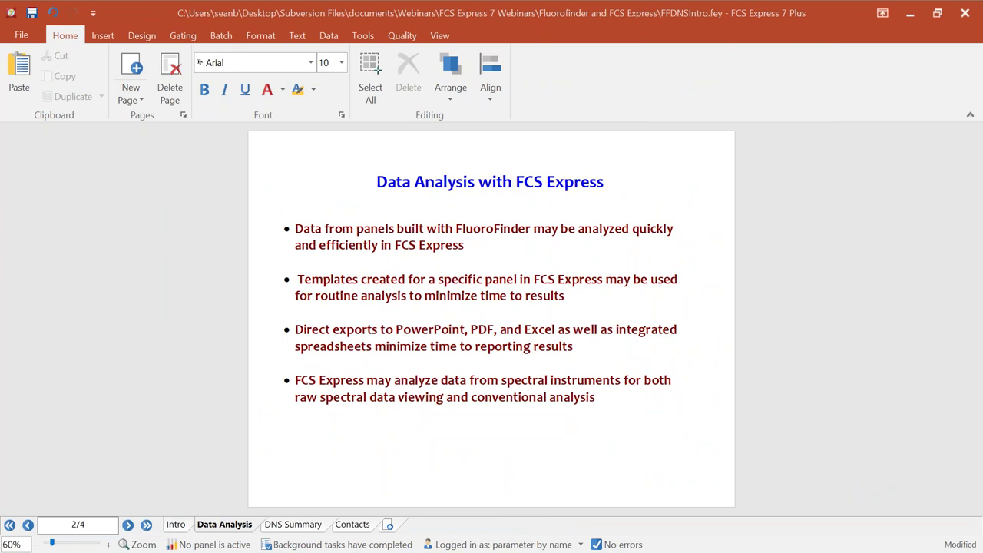
Create a new blank layout in FCS Express 7
click(19, 37)
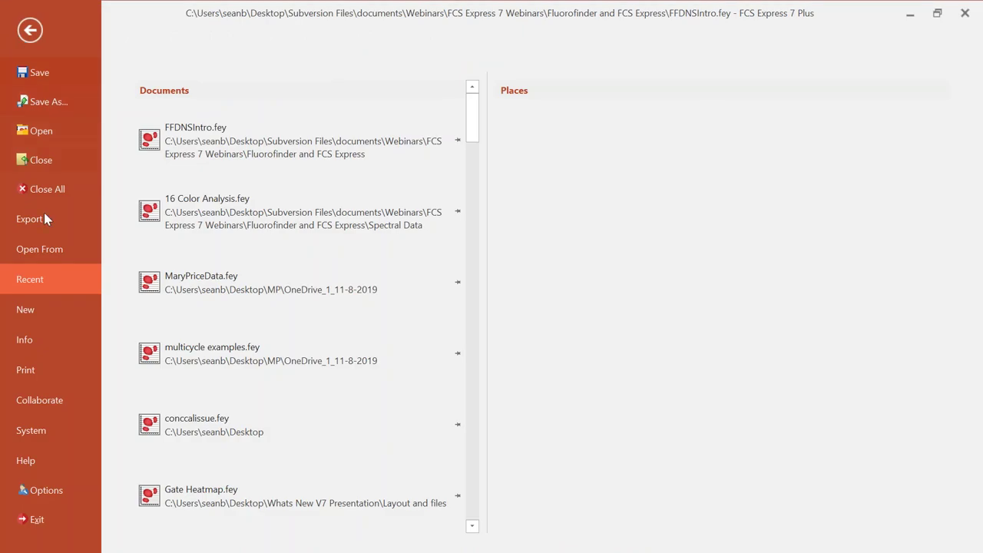
click(32, 313)
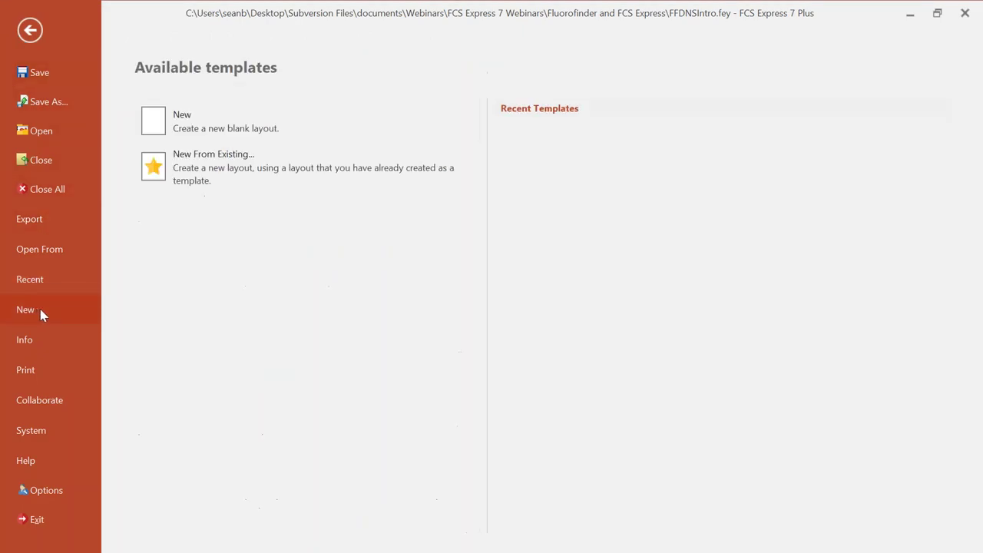
click(192, 120)
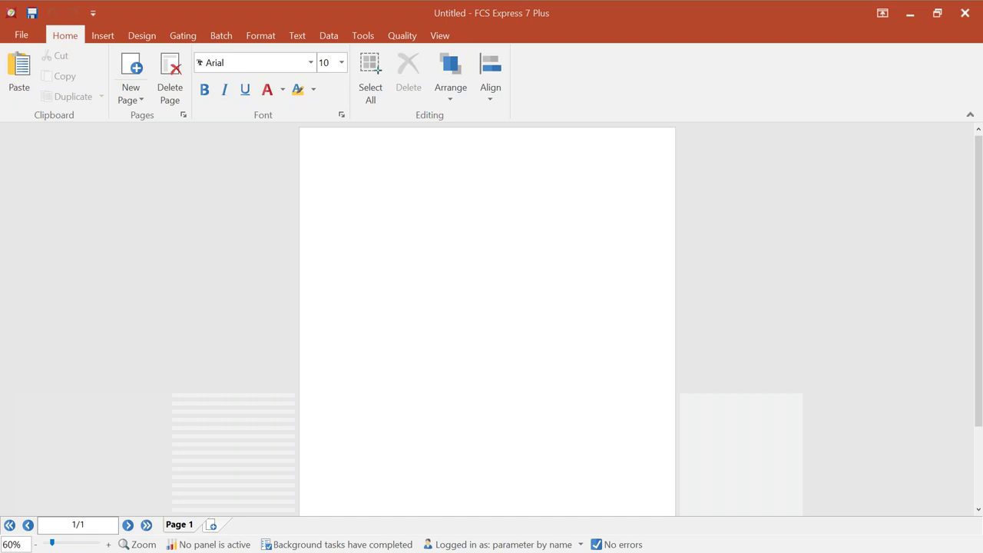
key(alt+Tab)
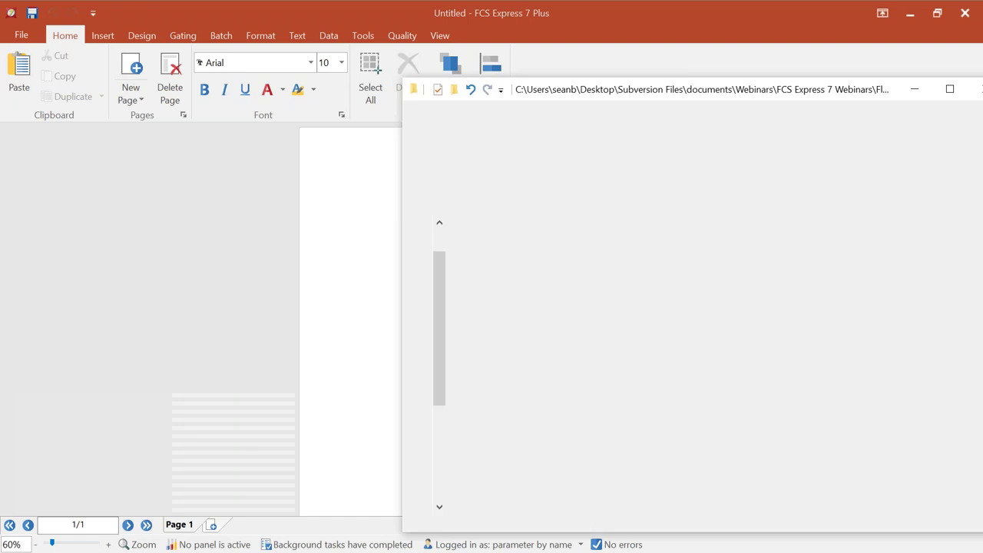
drag(630, 98, 250, 269)
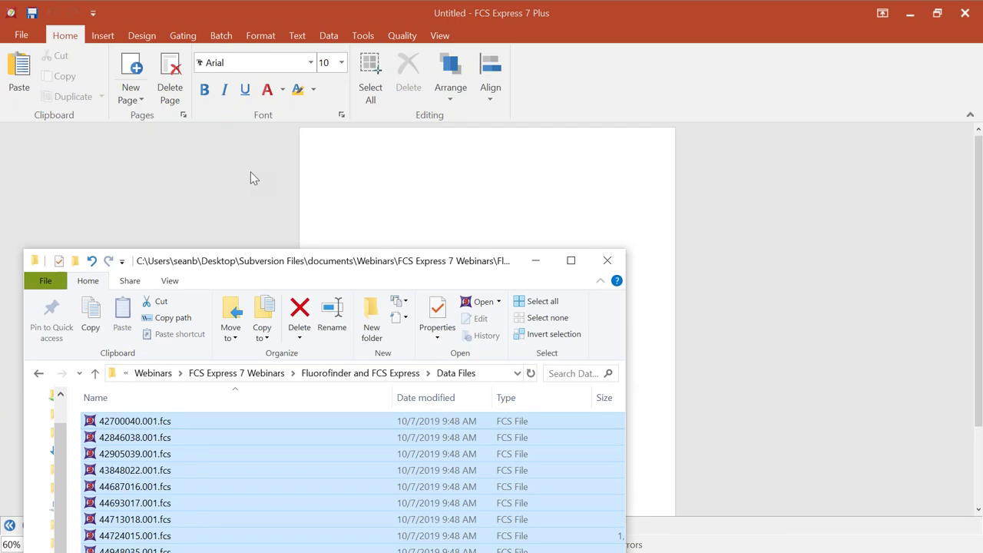
click(250, 173)
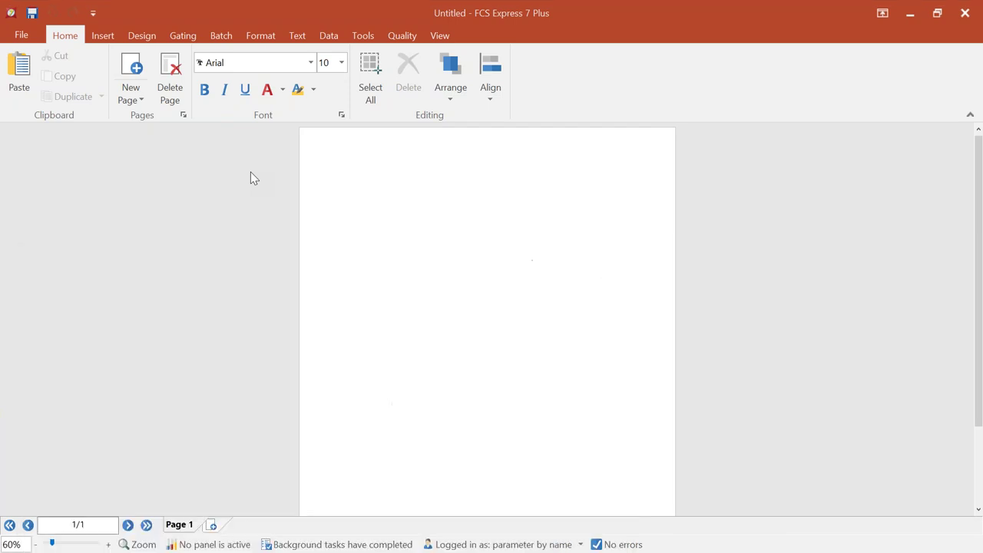
click(105, 37)
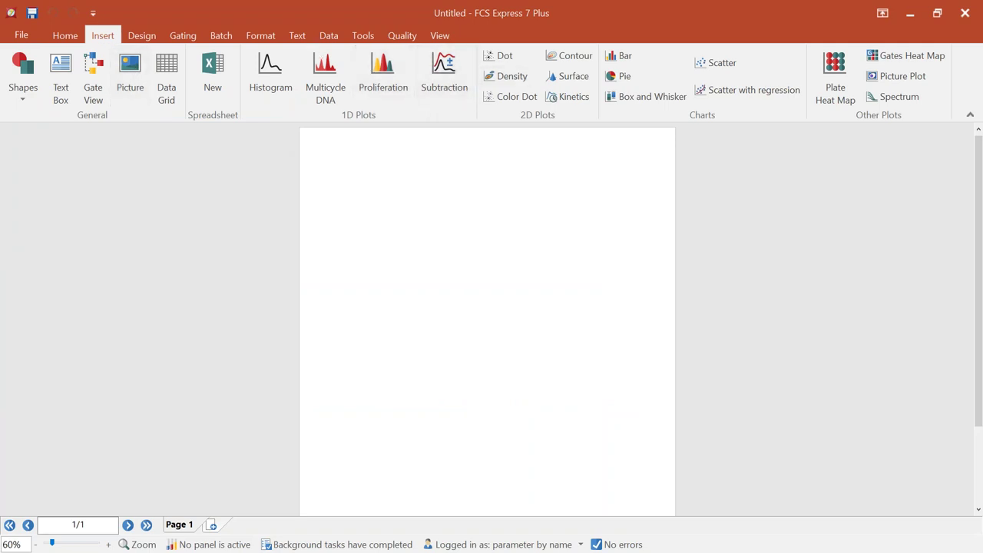
Add the 42700040.001.fcs file from the Data Files folder to the blank page as a Density plot
key(alt+Tab)
drag(247, 273, 665, 182)
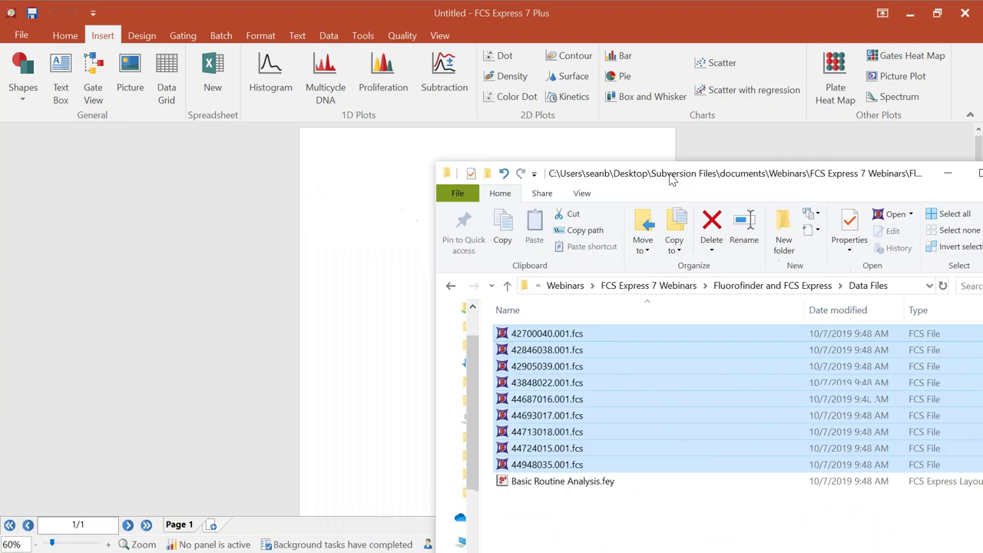
click(585, 336)
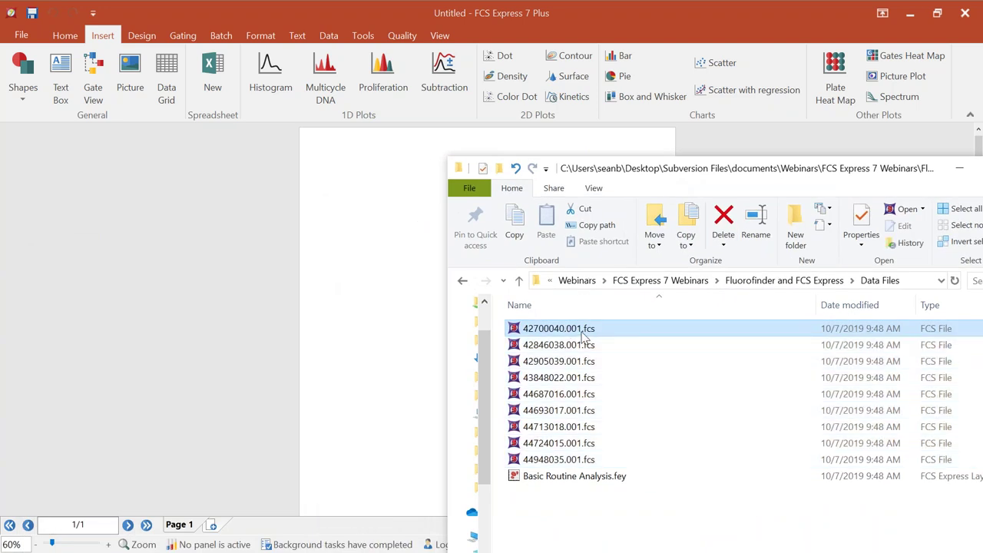
drag(576, 336, 324, 163)
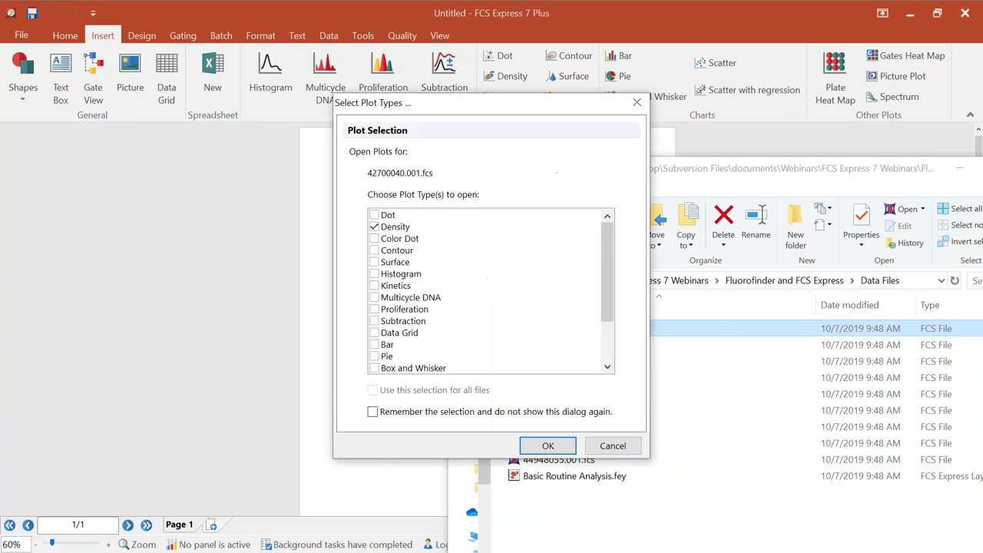
click(548, 446)
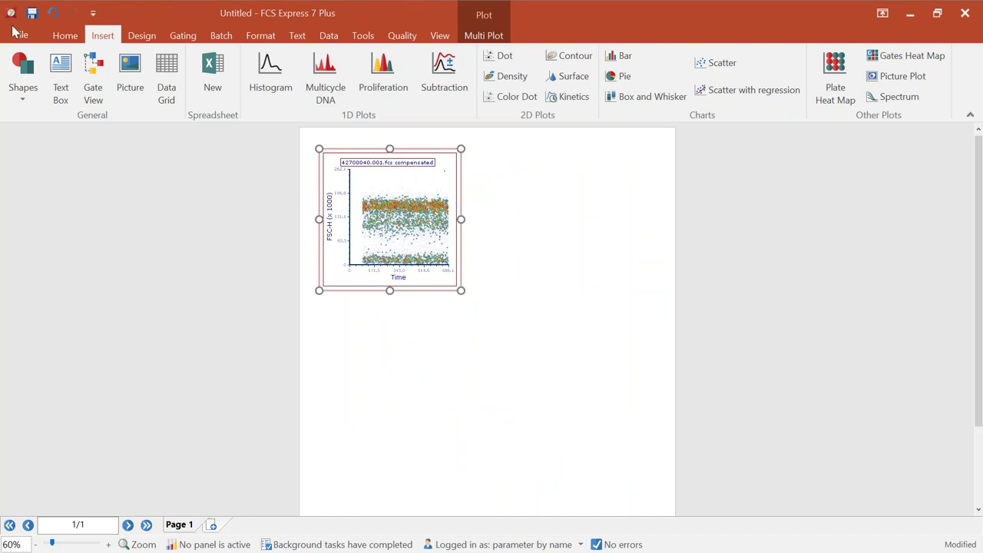
Enlarge the density plot slightly and keep it in the upper-left corner of the page
drag(354, 141, 323, 138)
drag(429, 276, 445, 287)
drag(342, 133, 373, 134)
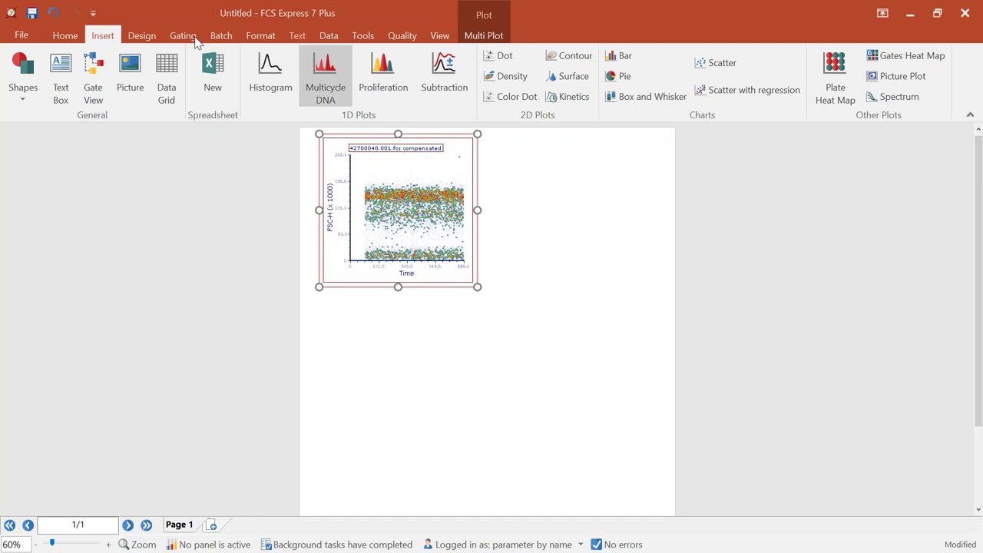
Change the page orientation to landscape and move the density plot to the page's left edge
click(74, 39)
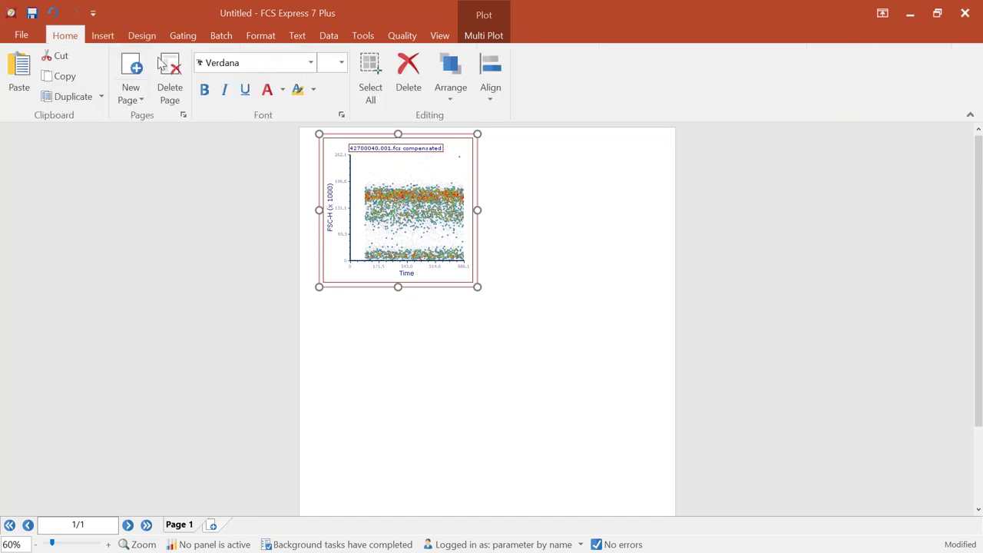
click(148, 36)
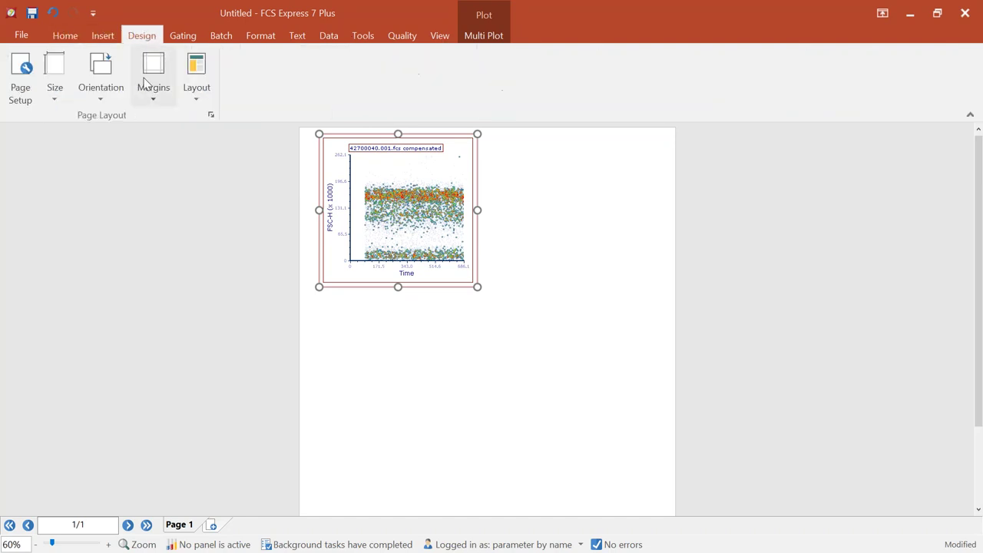
click(101, 81)
click(138, 159)
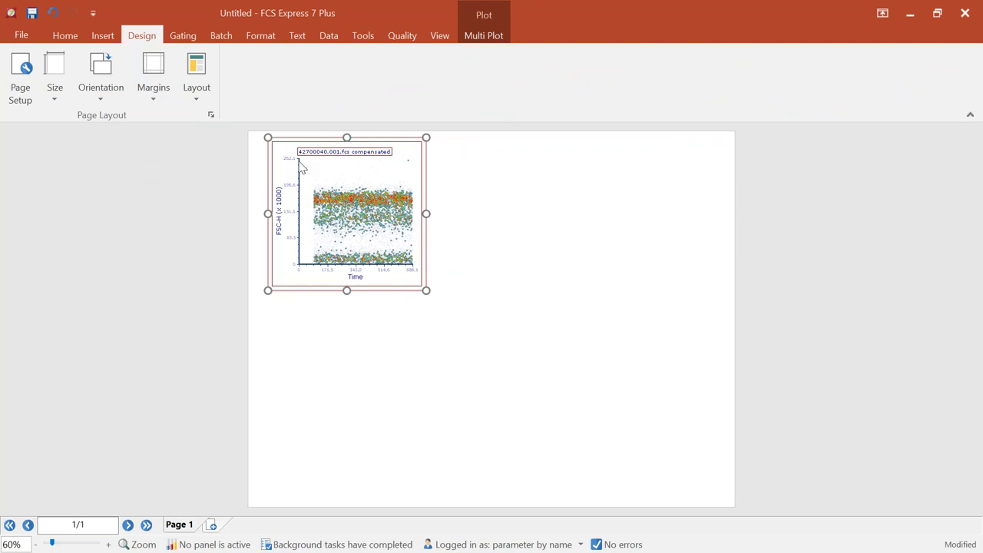
drag(381, 146, 357, 142)
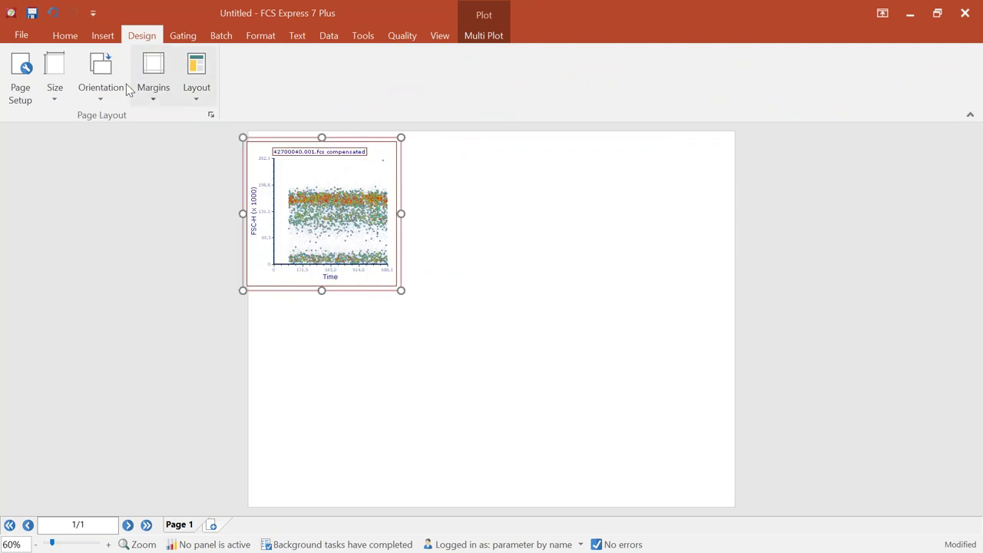
click(65, 36)
click(504, 86)
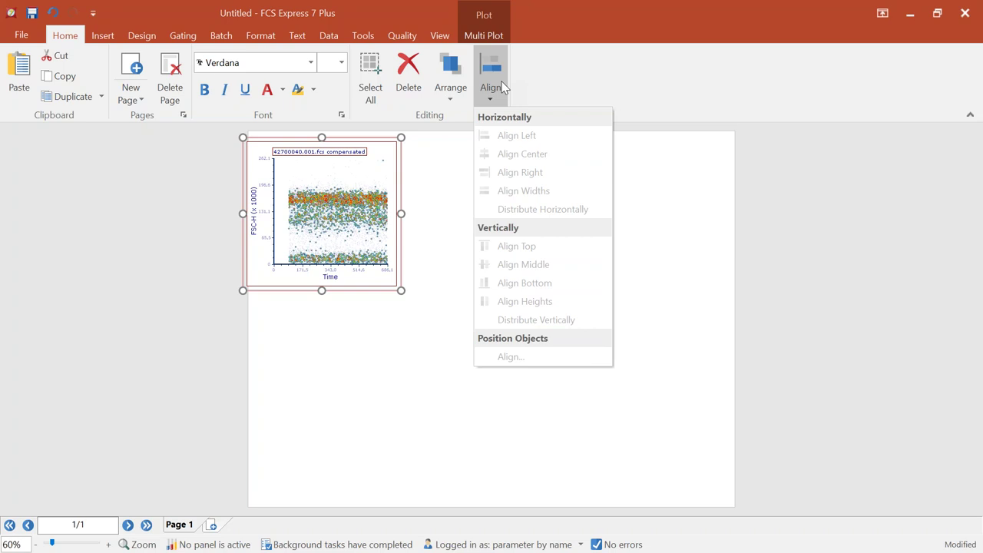
click(444, 269)
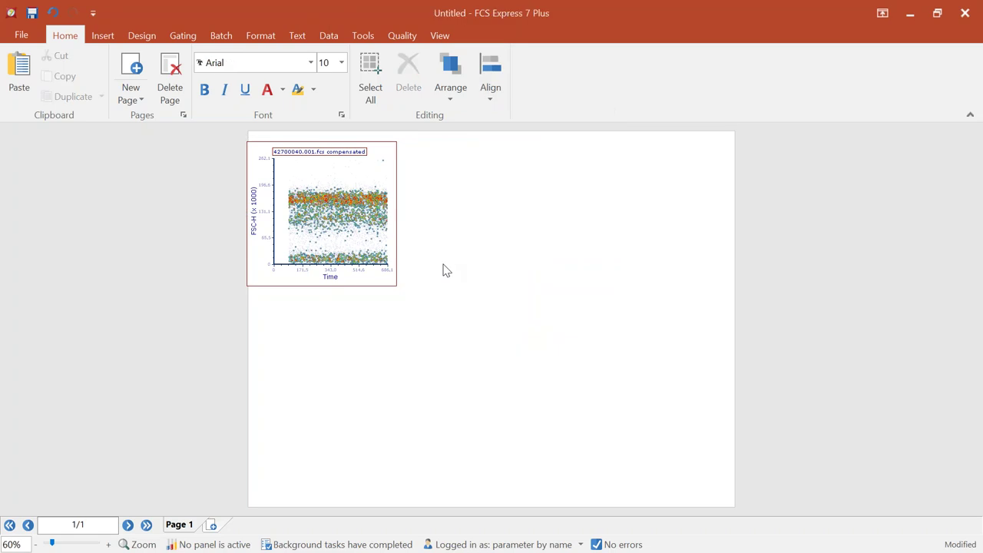
Set the plot's Y axis to SSC-A and X axis to CD45 PerCP-Cy5-5-A, and move the plot slightly right
click(255, 213)
text(s)
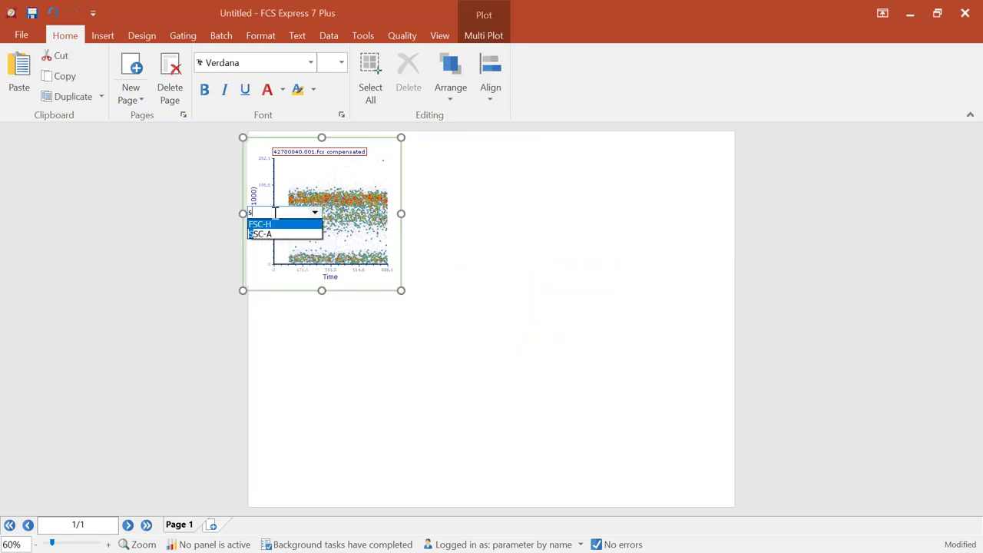
click(263, 234)
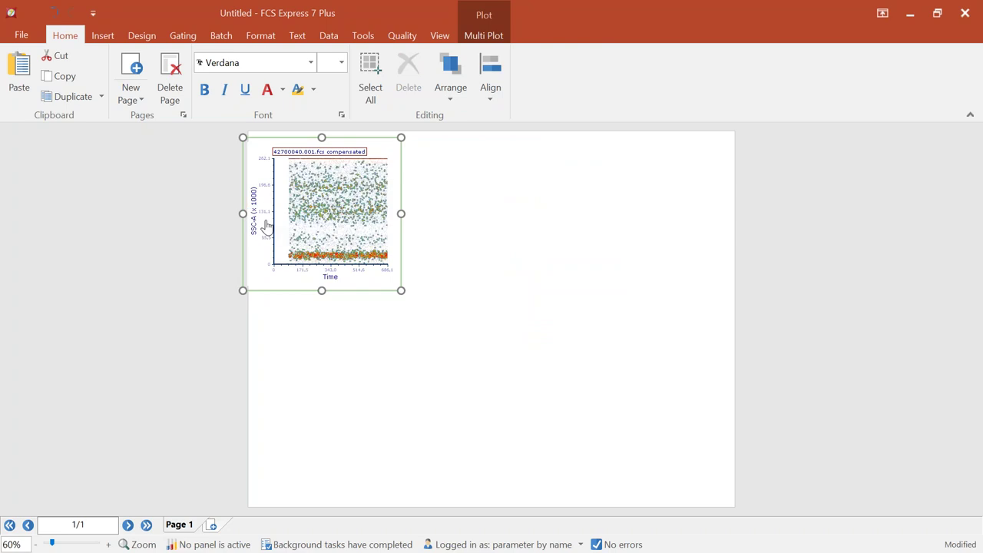
click(330, 278)
text(cd4)
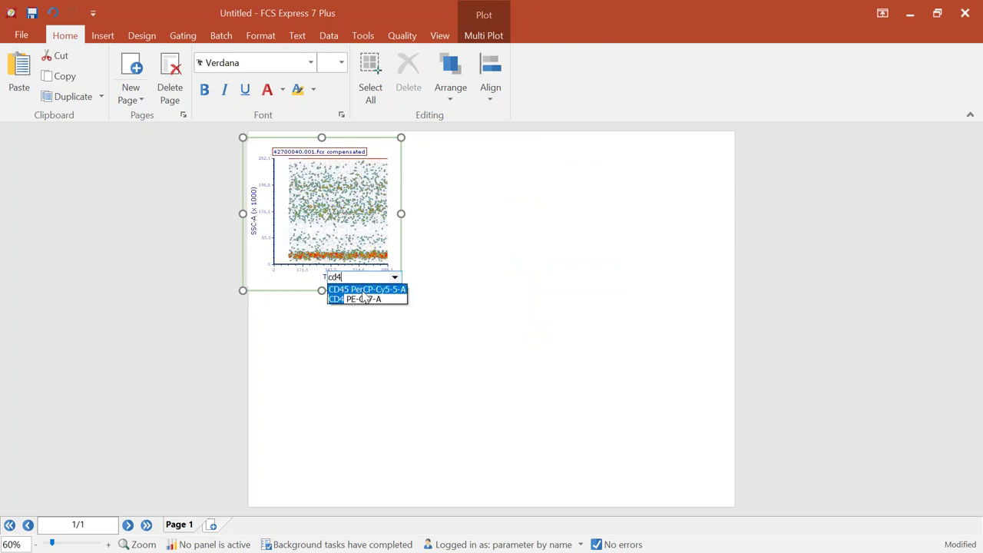
key(Return)
drag(344, 138, 364, 136)
Draw a polygon gate around the low SSC-A, high CD45 cluster and accept the default gate name
click(183, 35)
click(192, 73)
click(341, 252)
click(367, 257)
double_click(380, 235)
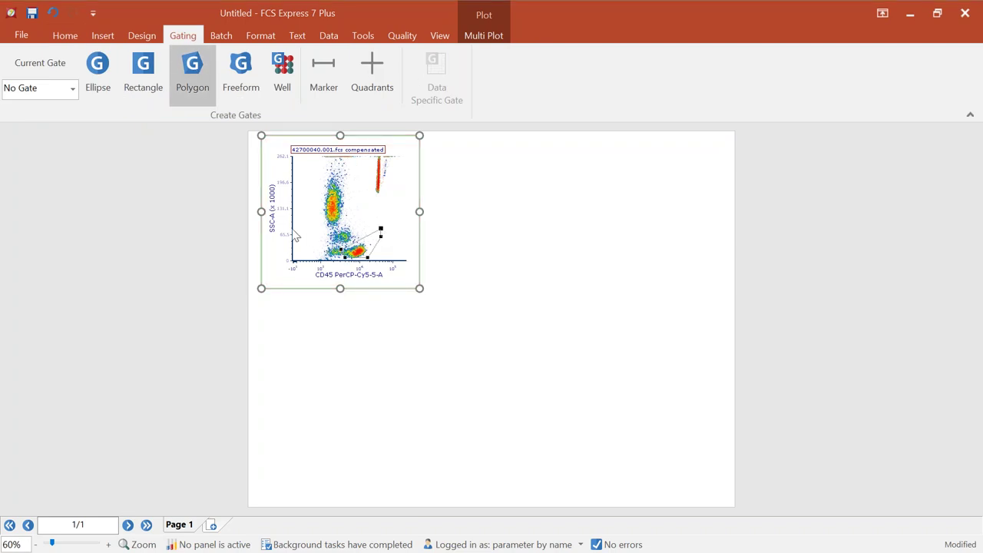
click(739, 421)
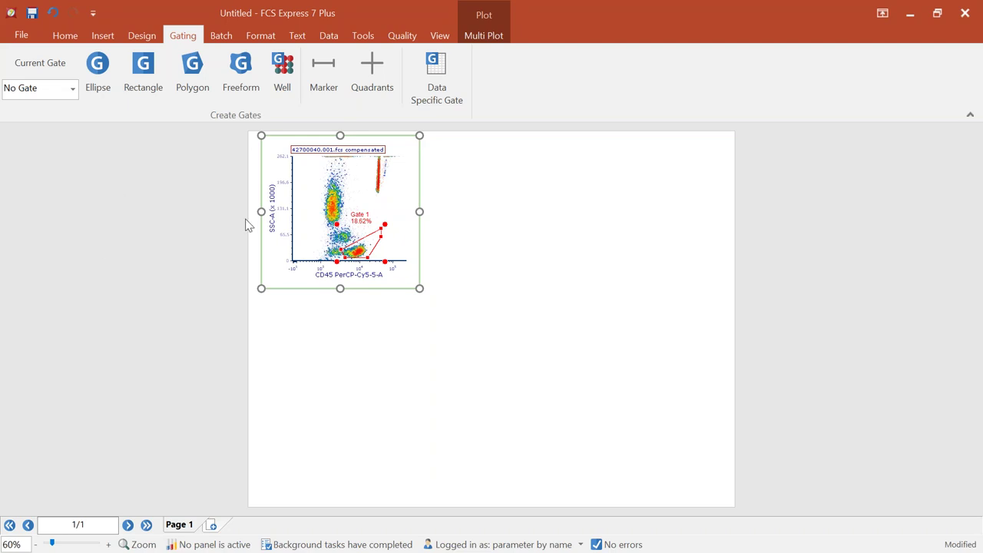
Create a second plot of the gated population beside the CD45 plot, and shift the polygon gate slightly downward
click(368, 264)
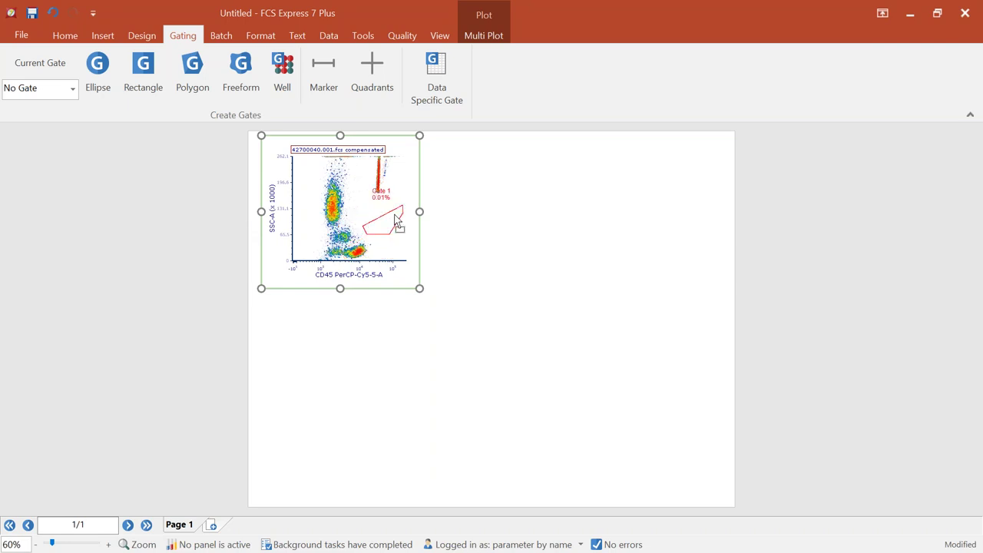
drag(438, 136, 437, 136)
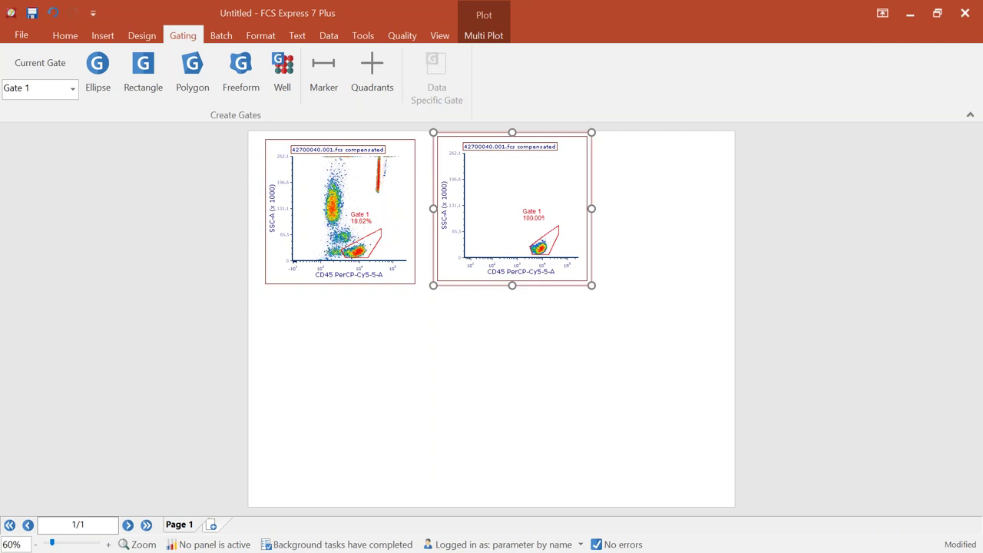
mouse_move(358, 250)
mouse_down()
mouse_move(348, 238)
mouse_move(361, 261)
mouse_up()
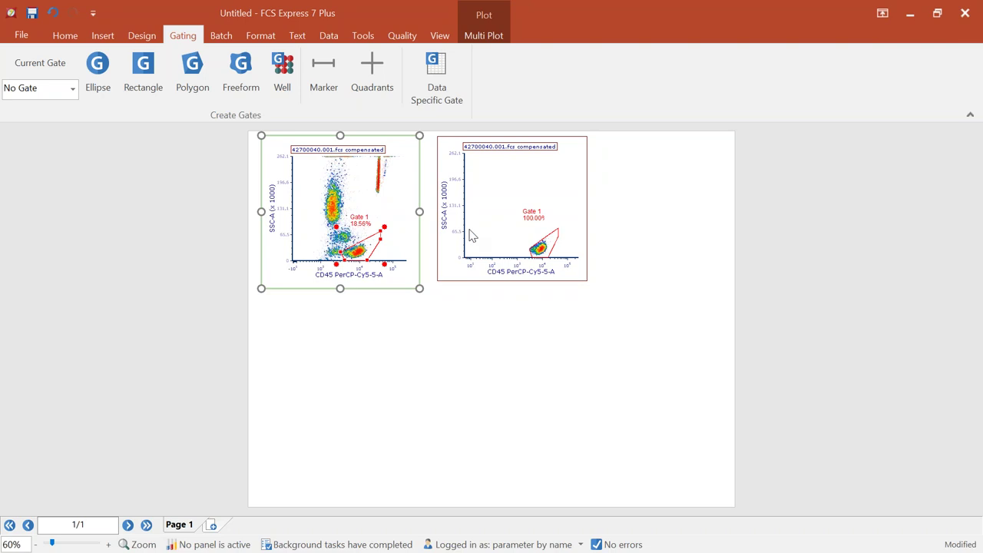
Set the second plot's X axis parameter to CD3 FITC-A
click(521, 269)
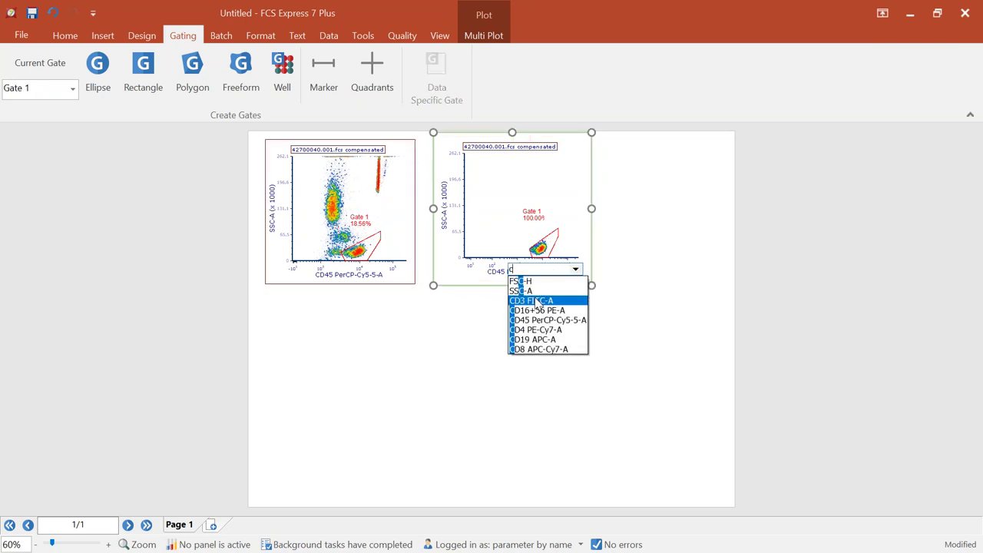
text(cd)
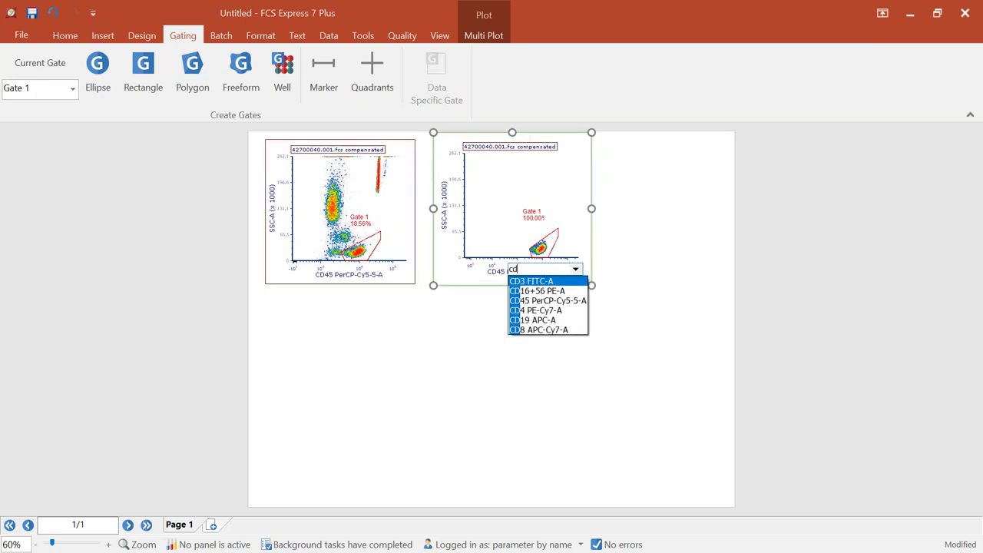
click(544, 283)
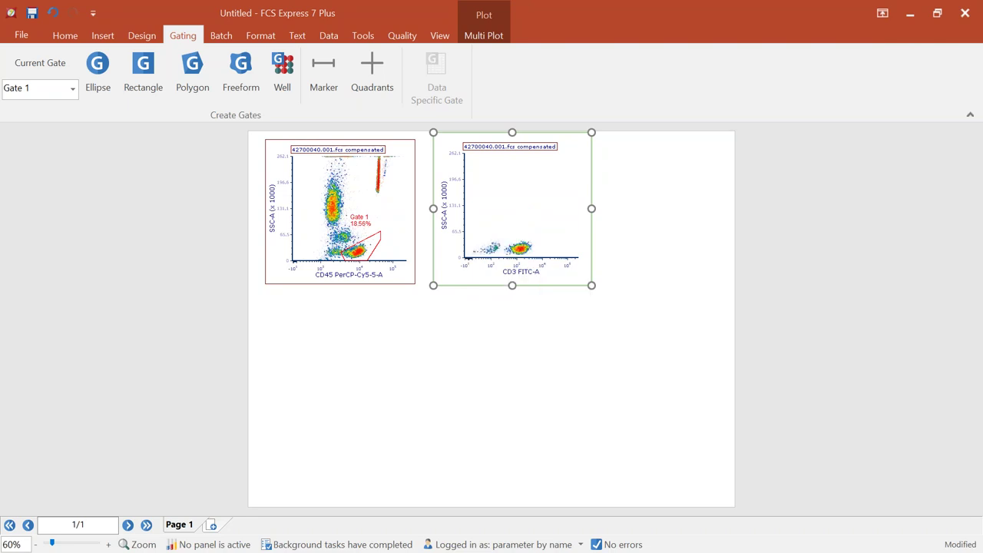
click(523, 272)
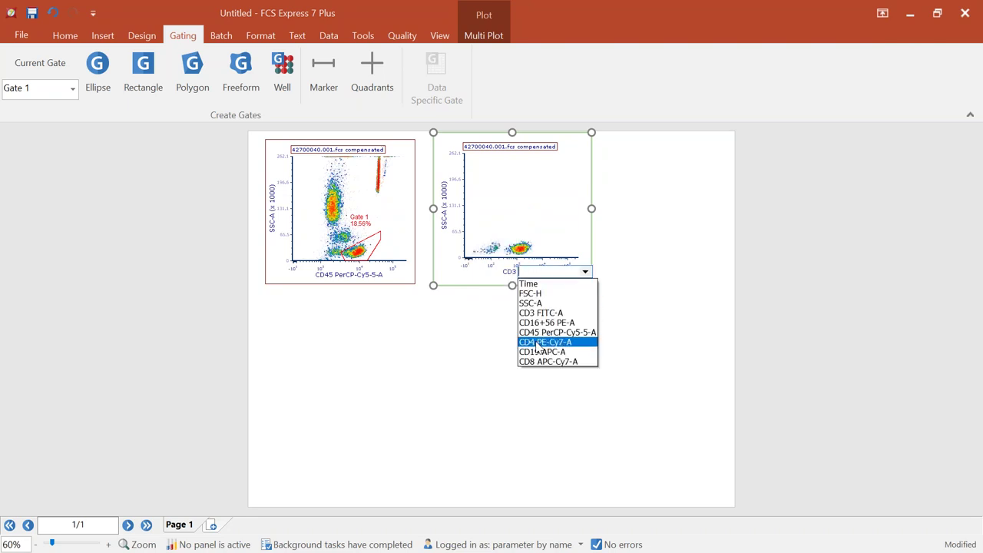
click(473, 347)
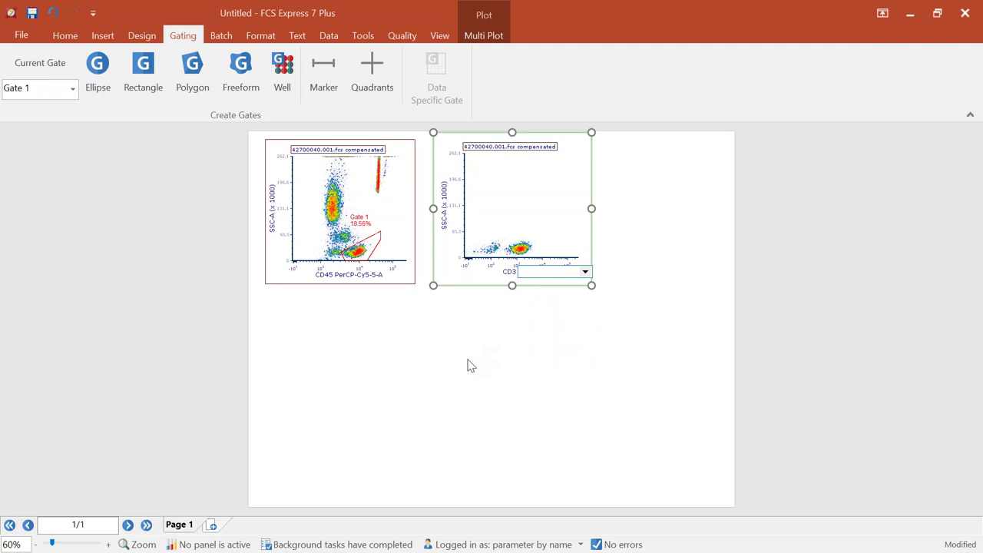
click(467, 361)
Draw a rectangle gate around the high-CD3 cluster in the second plot and name it CD3+
click(143, 73)
drag(501, 214, 551, 266)
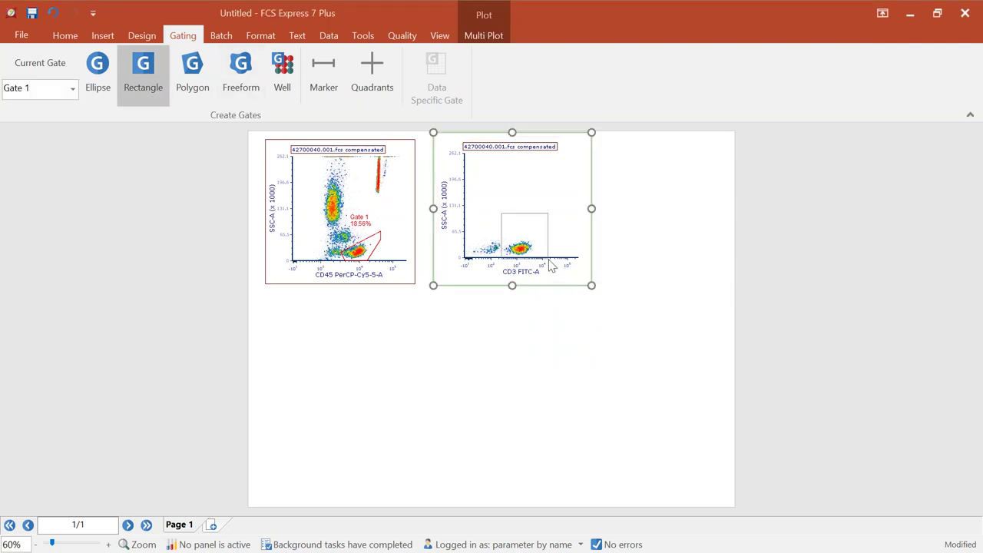
drag(550, 266, 551, 265)
click(561, 441)
Draw a rectangle gate named CD3- around the low-CD3 events, and align the plot directly beside the CD45 plot
click(155, 65)
drag(501, 190, 472, 265)
click(791, 429)
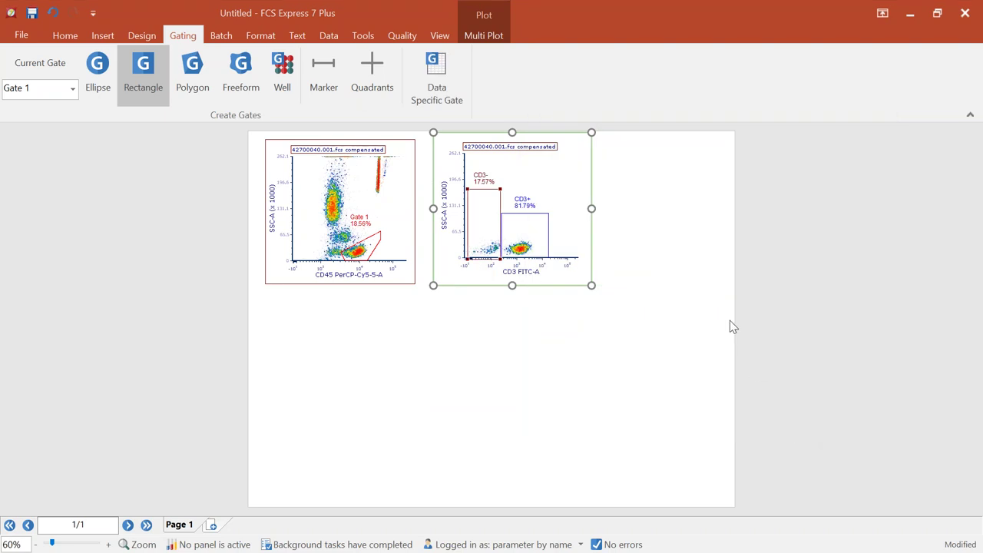
click(681, 292)
drag(556, 136, 541, 144)
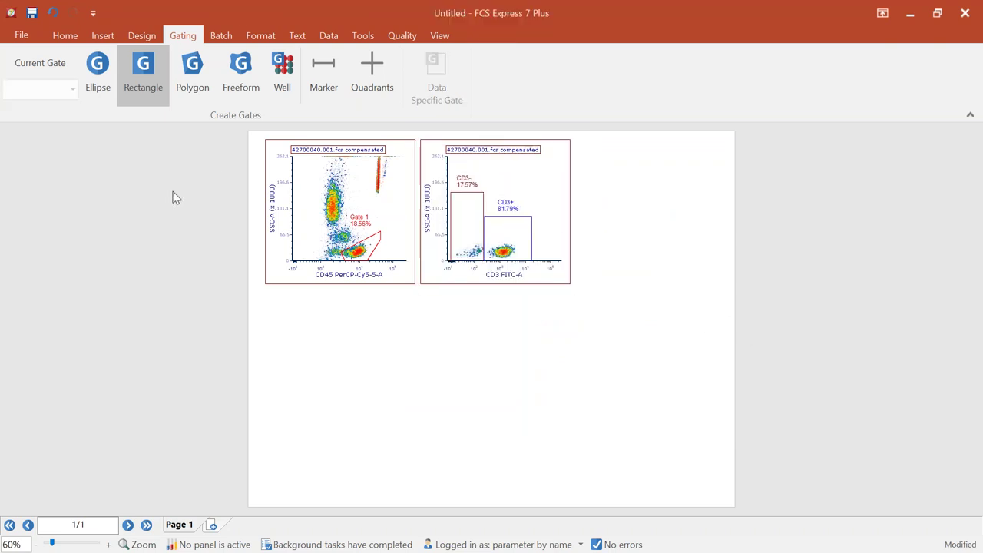
Insert a gate view below the CD45 plot and expand Gate 1 in its hierarchy
click(107, 38)
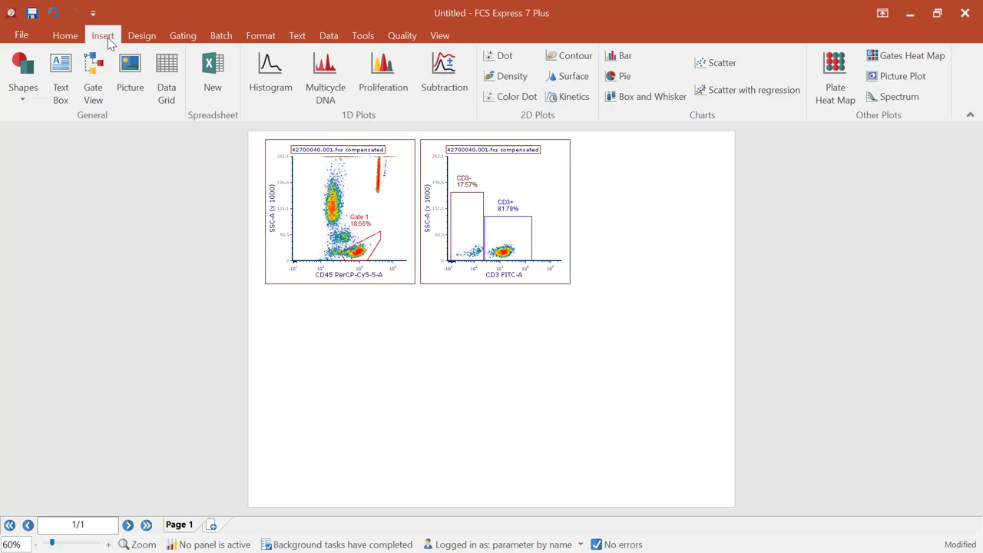
click(96, 74)
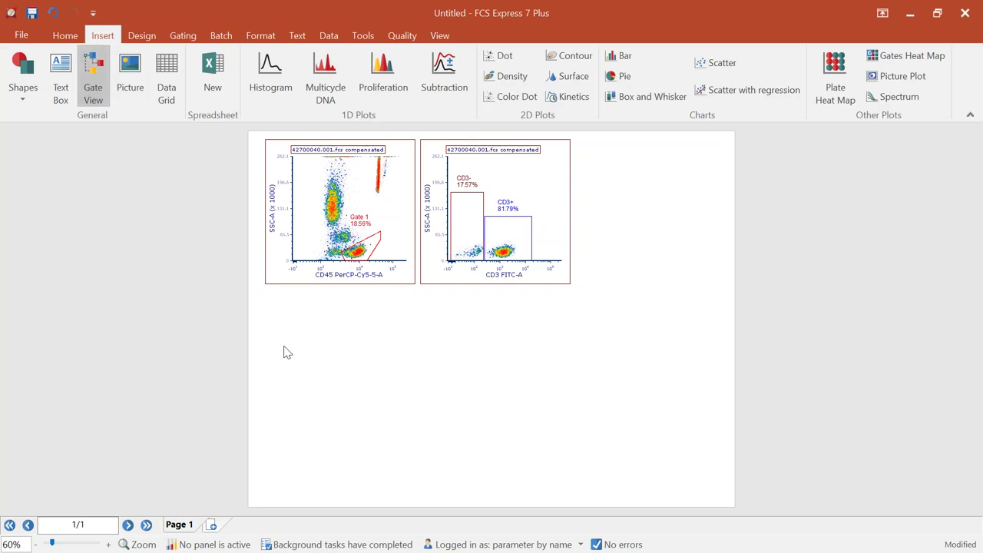
drag(253, 294, 374, 398)
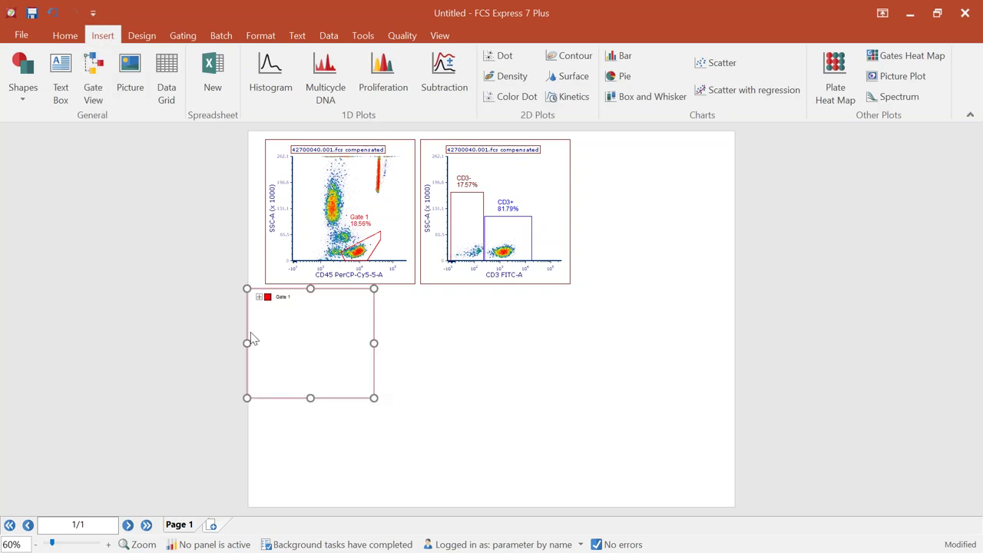
click(259, 297)
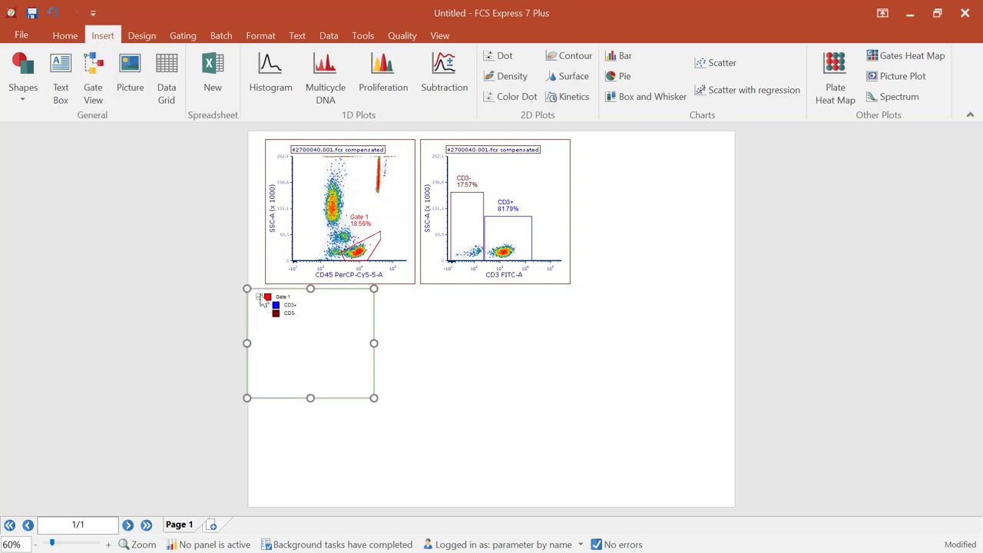
click(221, 263)
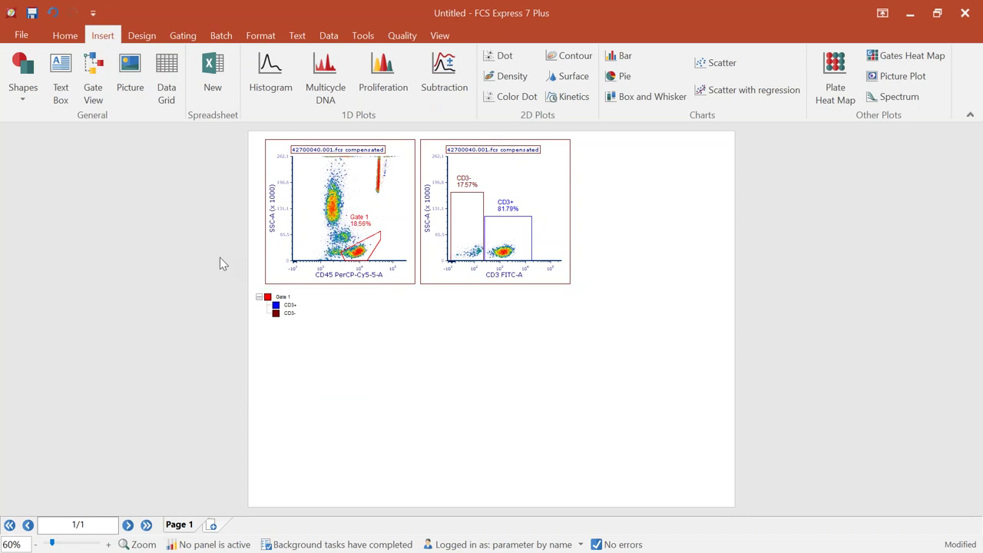
Rename Gate 1 to Lymphs from the gate view
click(283, 301)
double_click(283, 301)
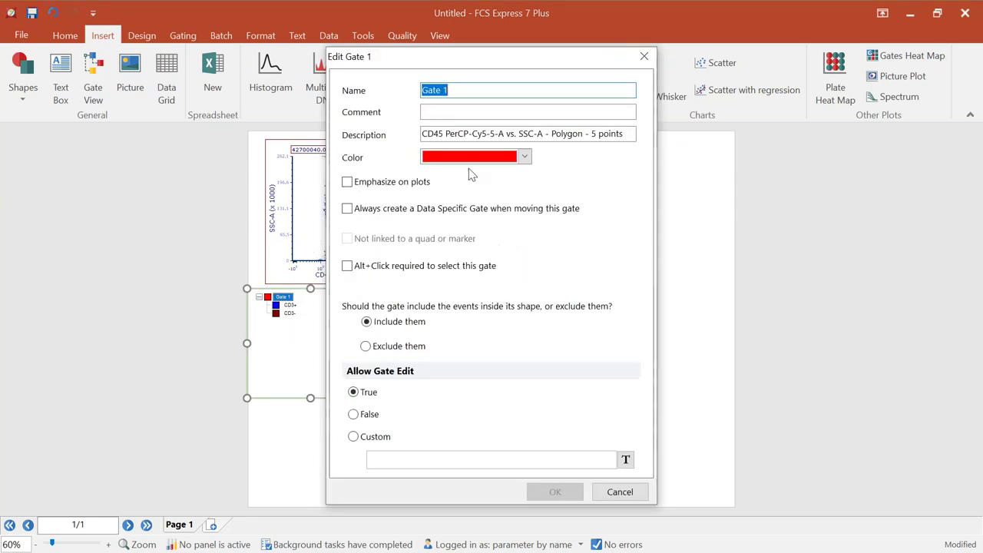
text(Lymphs)
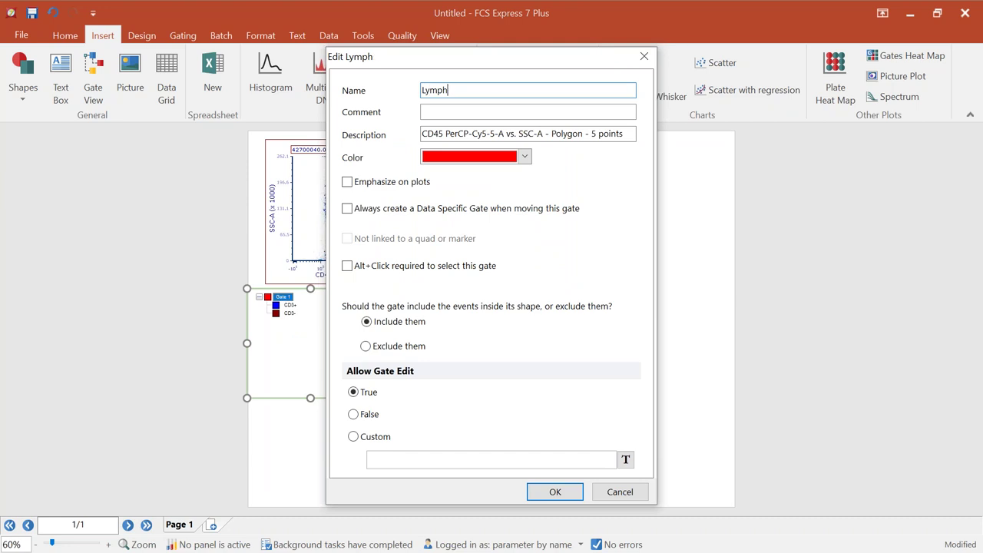
click(572, 490)
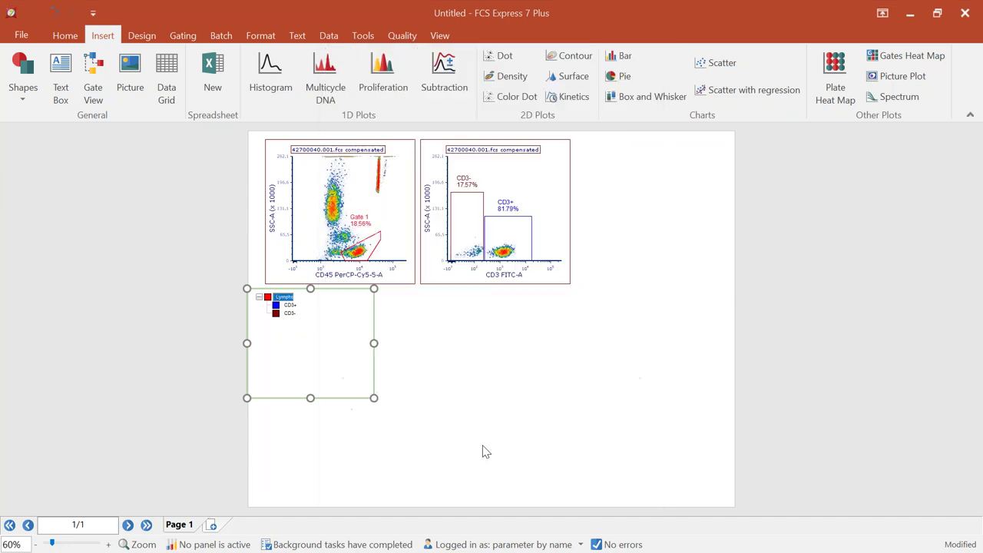
click(193, 206)
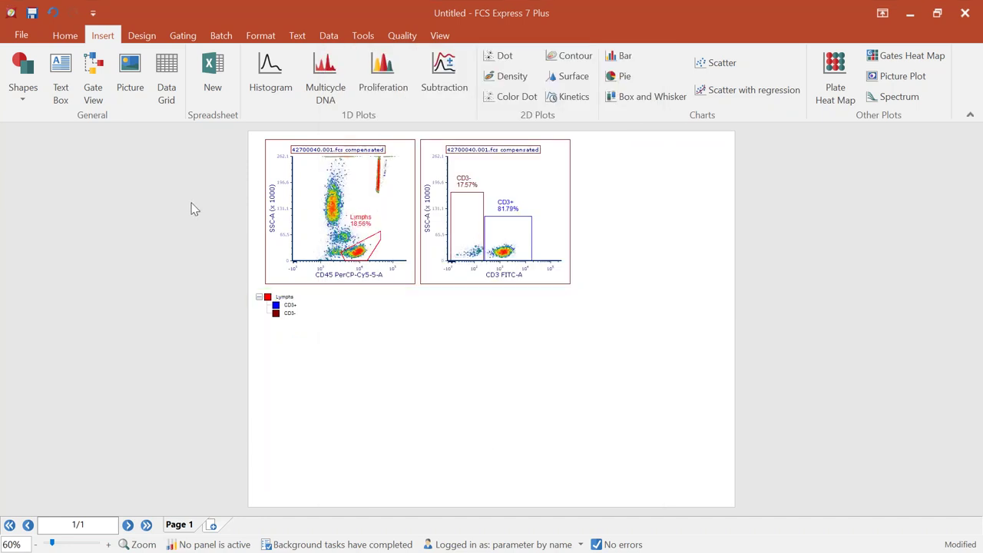